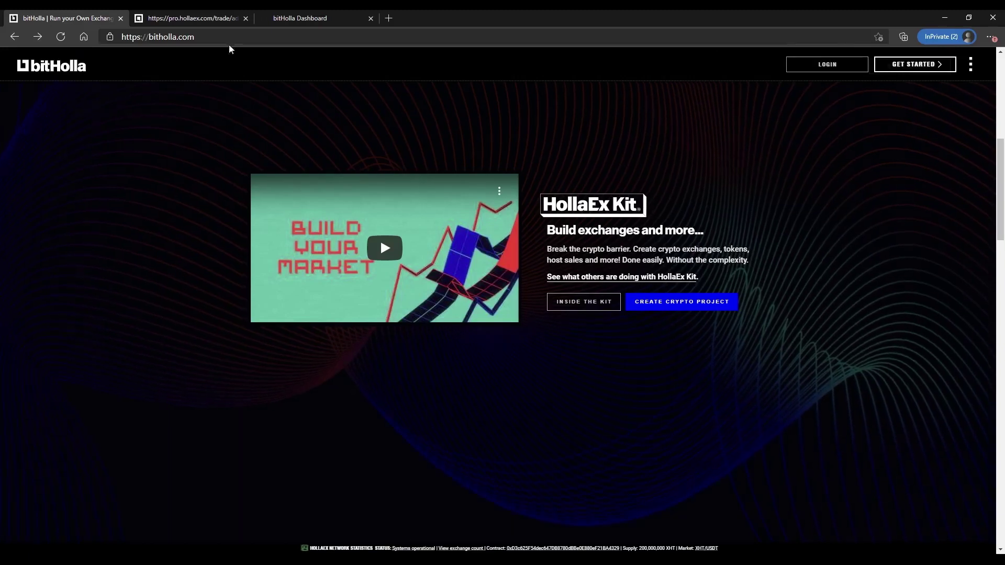
- Switch to the pro.hollaex.com tab to view the HollaEx Pro markets list
{"action": "left_click", "coordinate": [184, 20]}
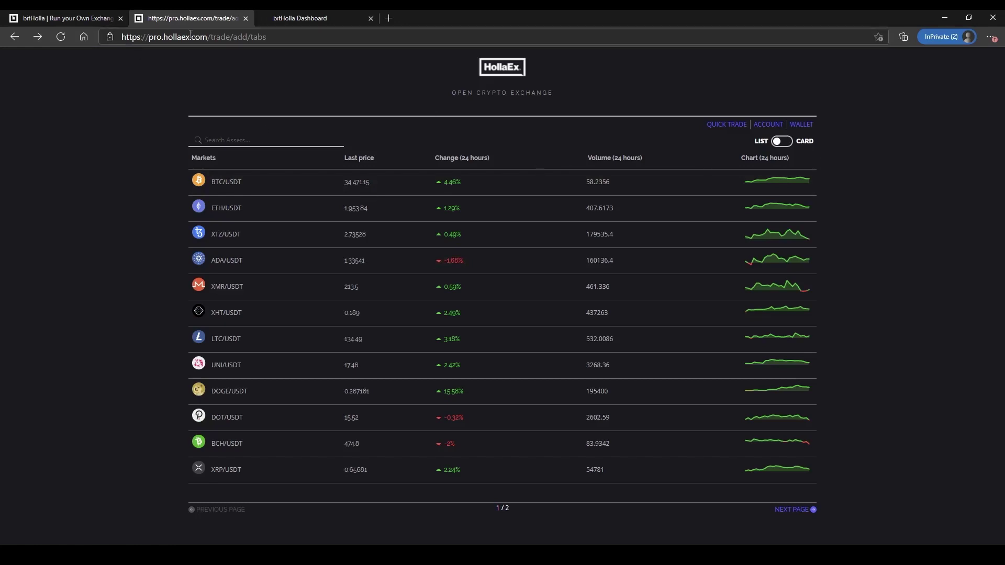
- Highlight the hollaex.com domain and browse the markets in CARD view
{"action": "left_click_drag", "start_coordinate": [164, 40], "coordinate": [208, 40]}
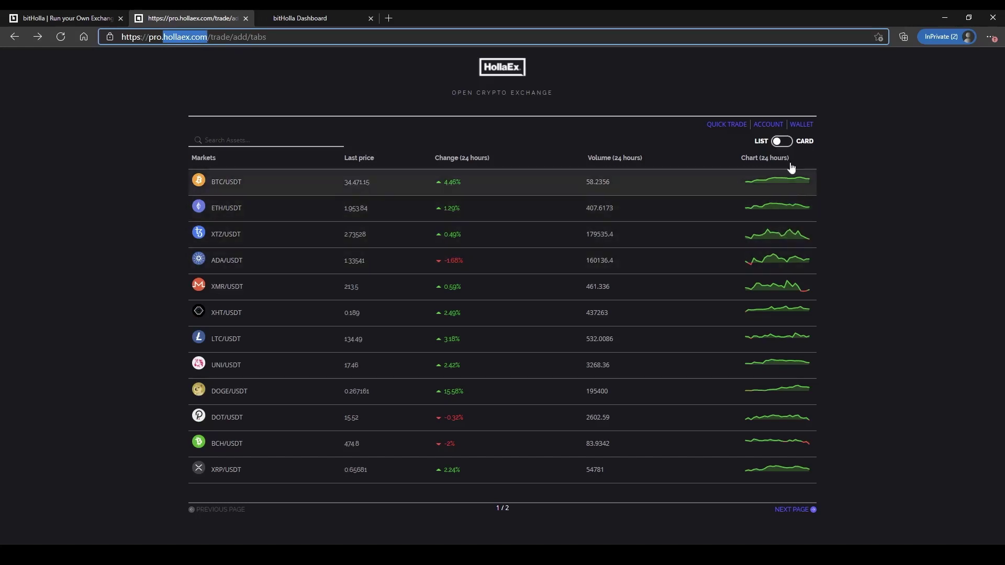
{"action": "left_click", "coordinate": [785, 141]}
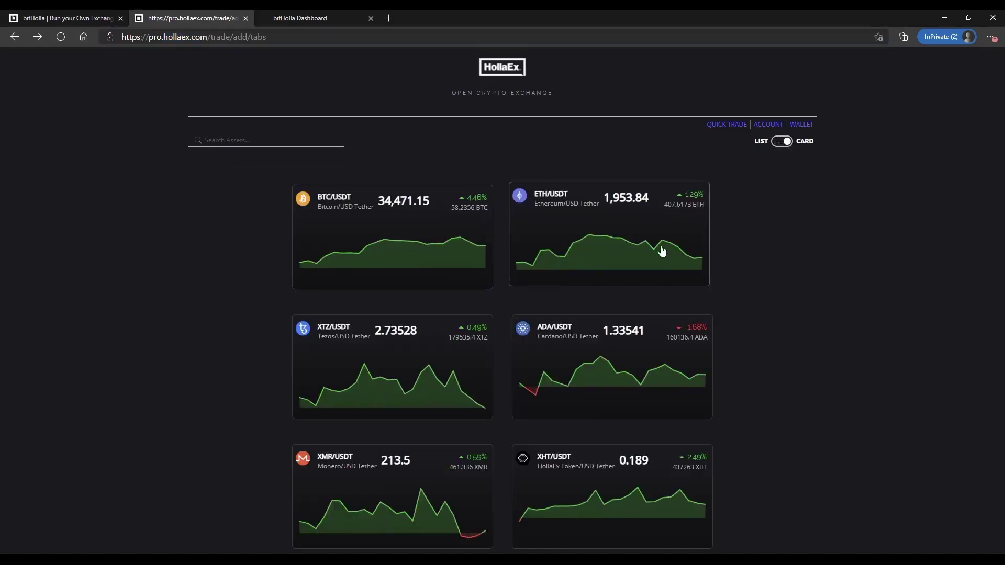
{"action": "scroll", "coordinate": [680, 314], "scroll_direction": "down", "scroll_amount": 2}
{"action": "scroll", "coordinate": [306, 301], "scroll_direction": "down", "scroll_amount": 2}
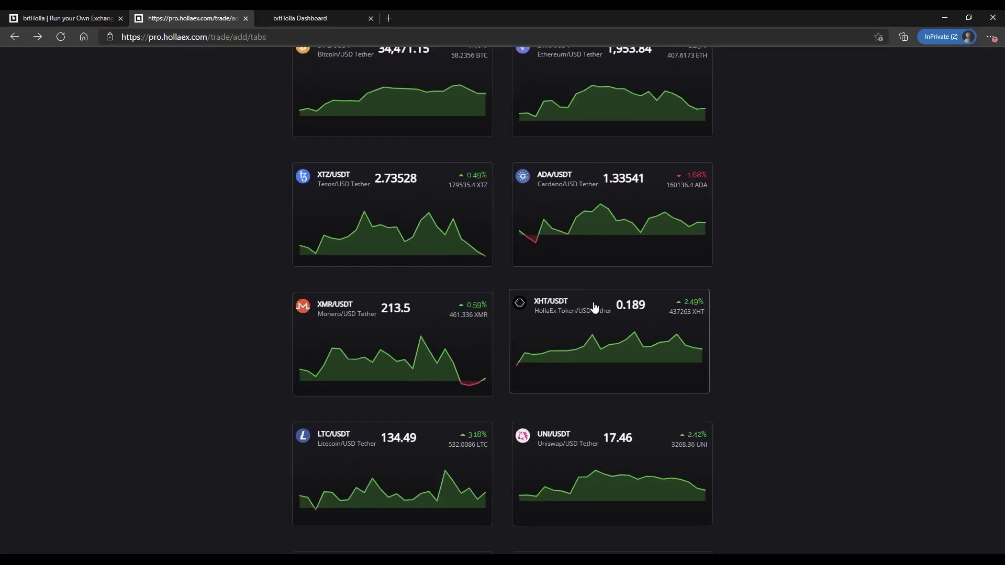
{"action": "scroll", "coordinate": [595, 309], "scroll_direction": "down", "scroll_amount": 2}
{"action": "scroll", "coordinate": [402, 364], "scroll_direction": "down", "scroll_amount": 2}
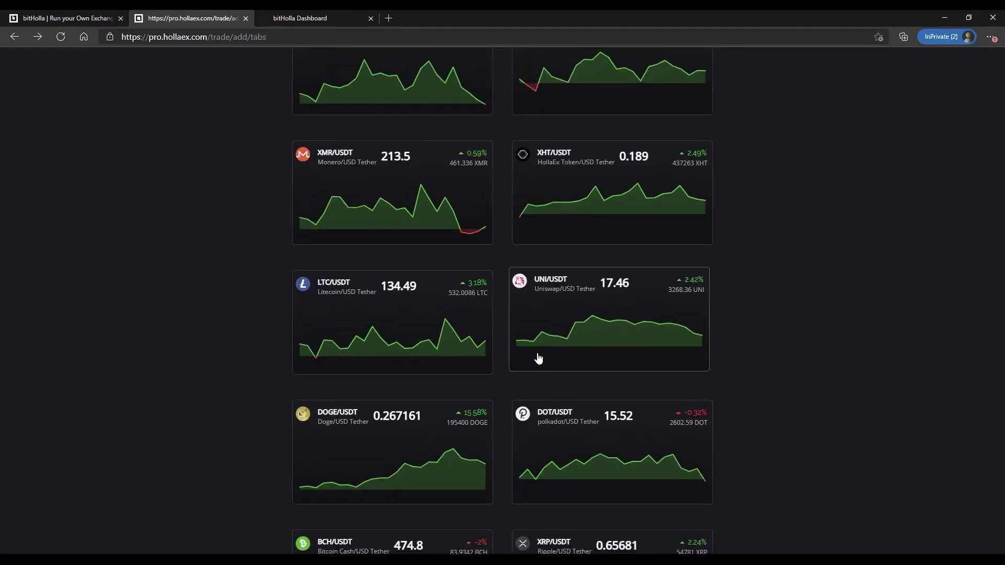
{"action": "scroll", "coordinate": [714, 339], "scroll_direction": "down", "scroll_amount": 2}
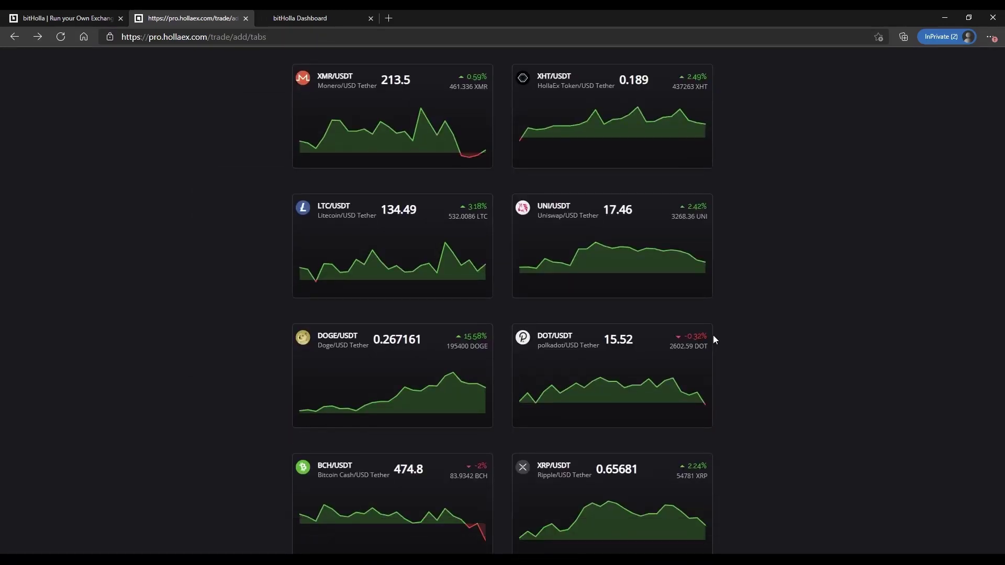
{"action": "scroll", "coordinate": [715, 339], "scroll_direction": "up", "scroll_amount": 3}
- Open the XHT/USDT trading page, show its pair dropdown, then return to the bitHolla homepage
{"action": "left_click", "coordinate": [610, 277]}
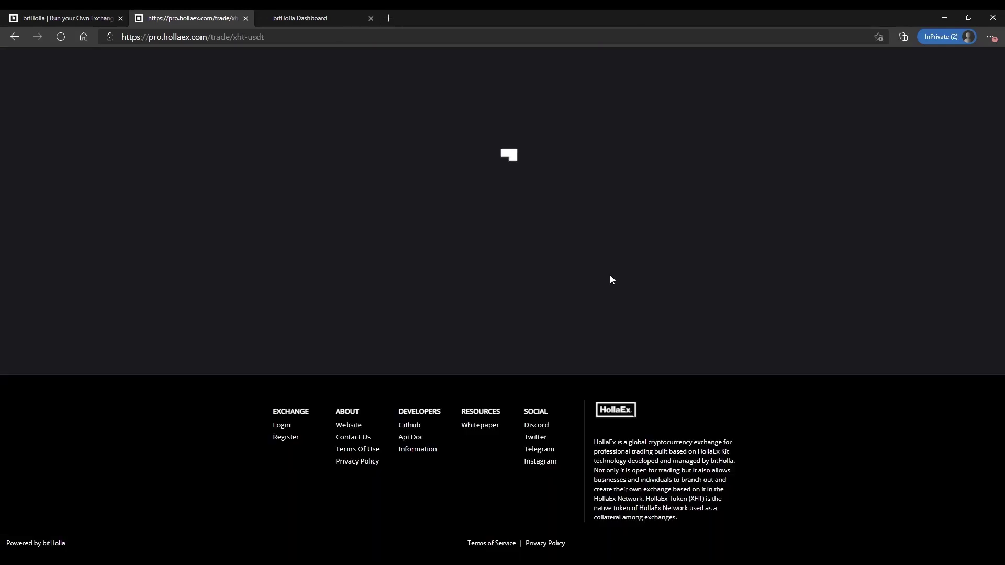
{"action": "scroll", "coordinate": [616, 265], "scroll_direction": "up", "scroll_amount": 5}
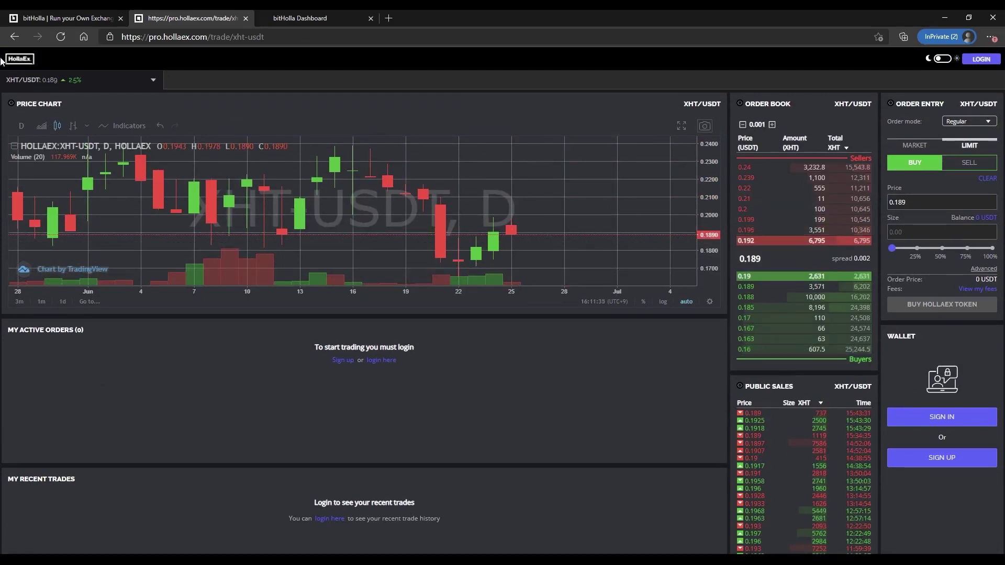
{"action": "left_click", "coordinate": [111, 82]}
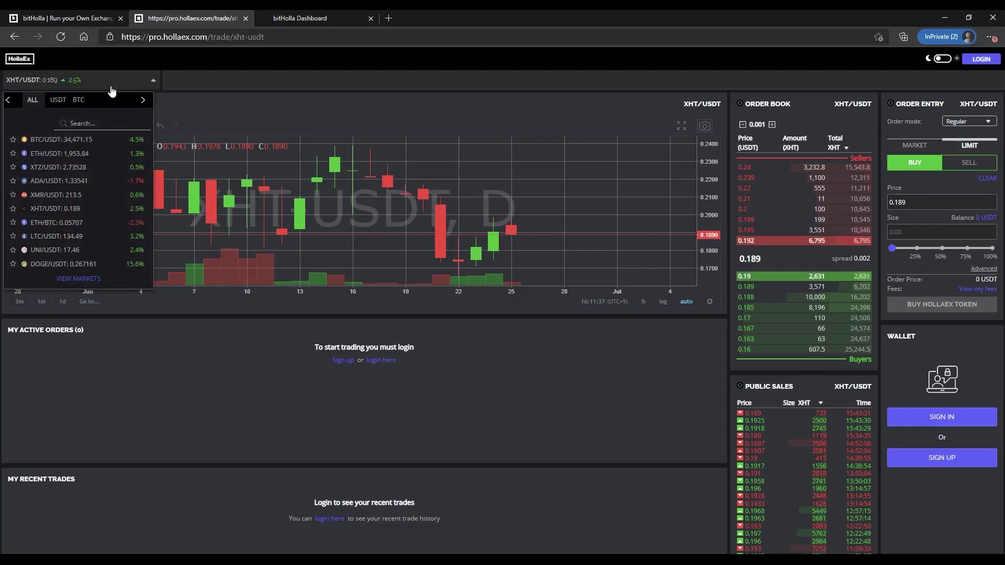
{"action": "left_click", "coordinate": [67, 18]}
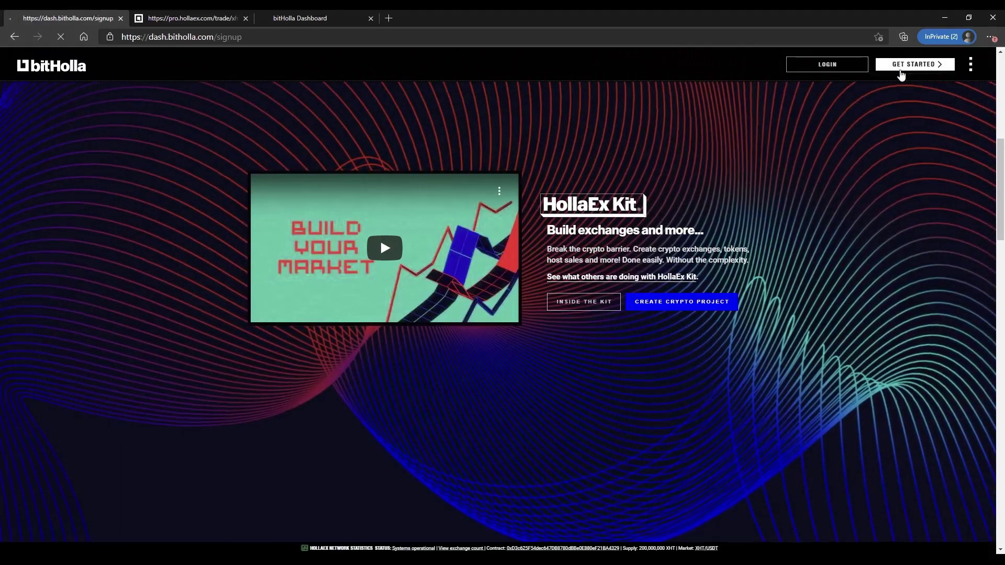
- From Get Started, go to the Dashboard login page and sign in with the account password
{"action": "left_click", "coordinate": [900, 67]}
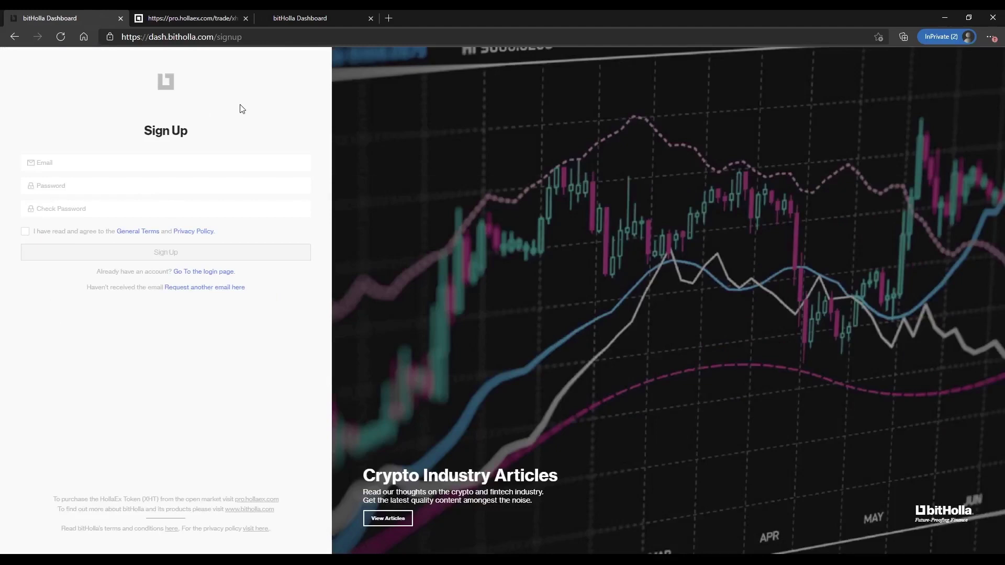
{"action": "left_click", "coordinate": [293, 18]}
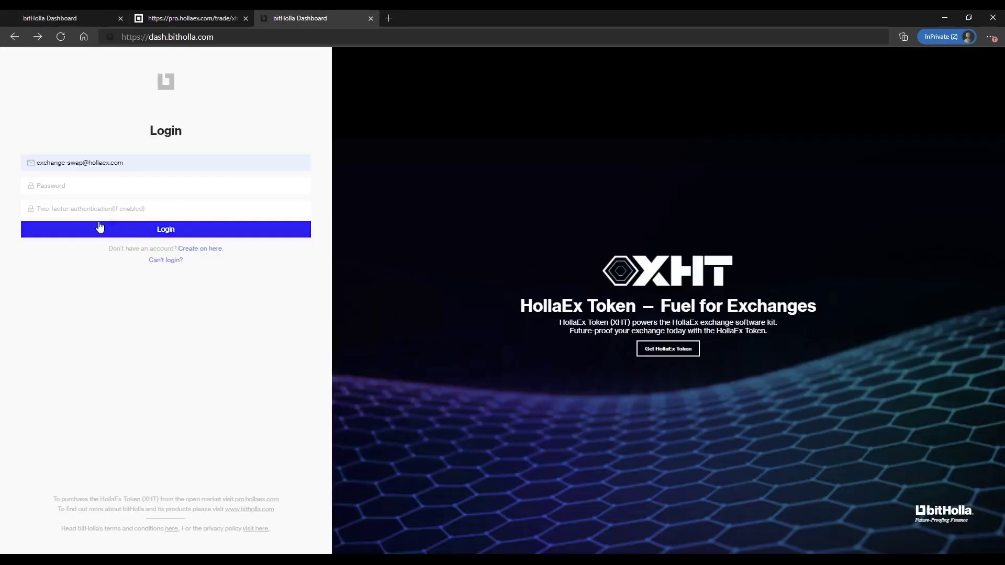
{"action": "left_click", "coordinate": [70, 184]}
{"action": "type", "text": "•"}
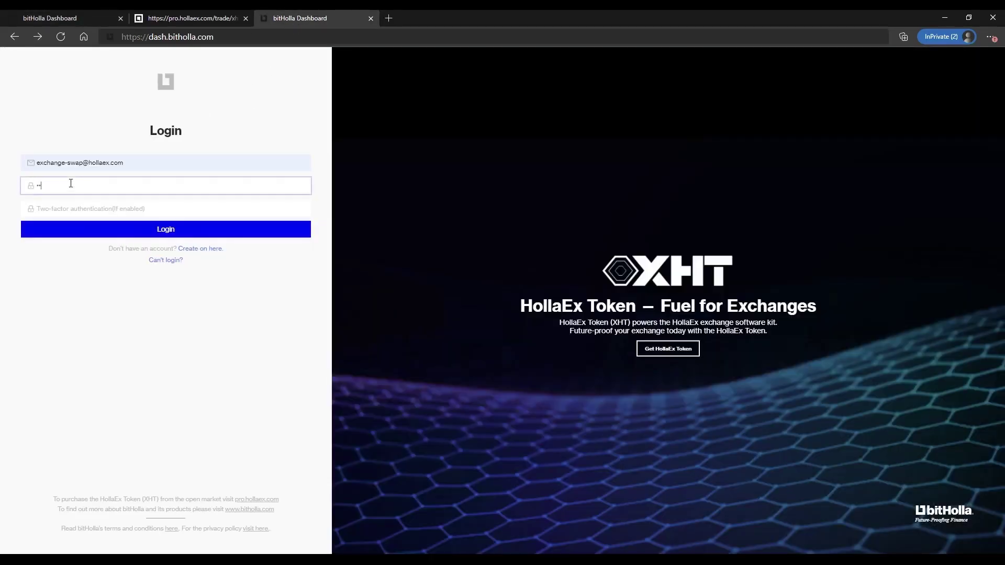
{"action": "left_click", "coordinate": [120, 229]}
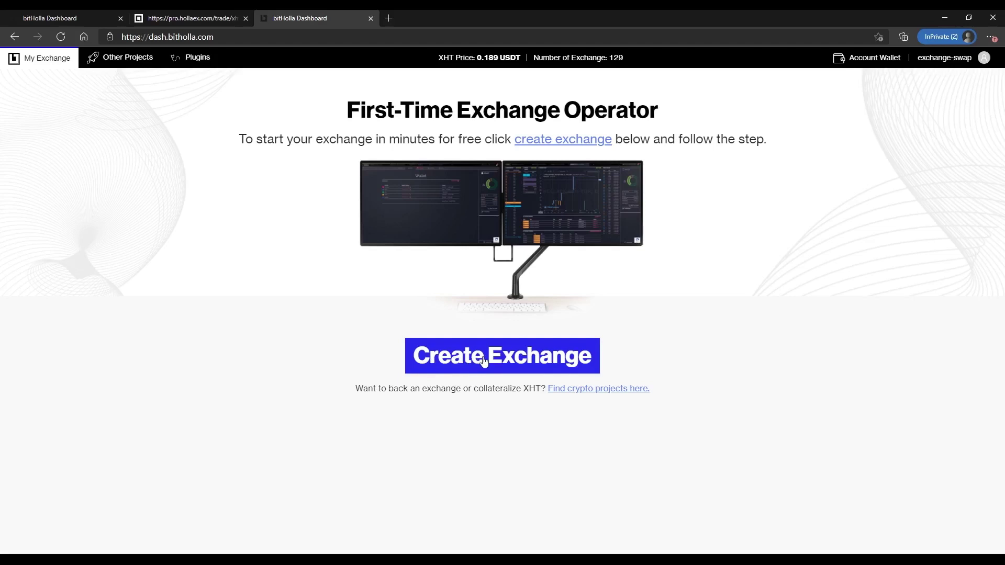
- Create a new exchange named exchange-swap with Country left as Global
{"action": "left_click", "coordinate": [480, 360]}
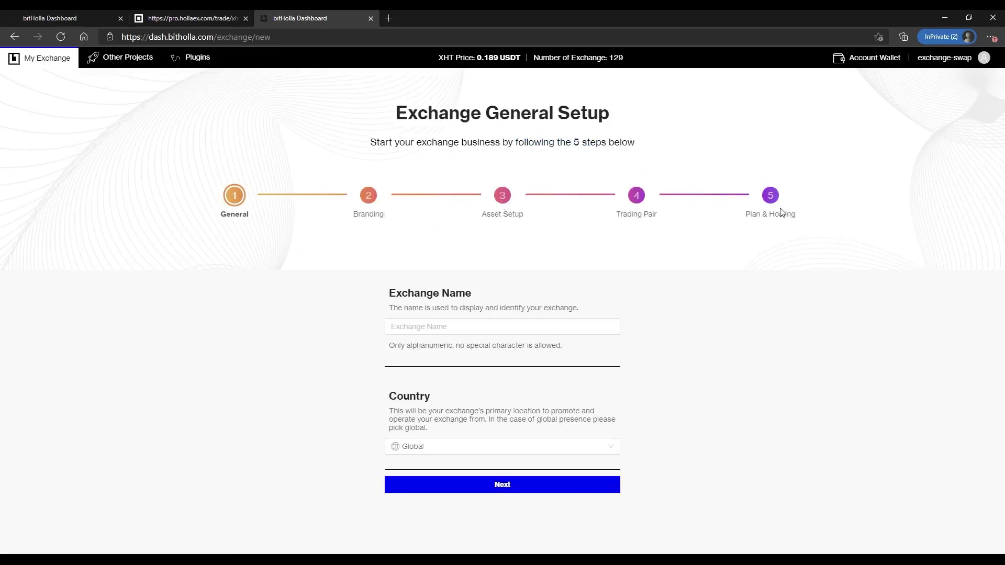
{"action": "left_click", "coordinate": [430, 326]}
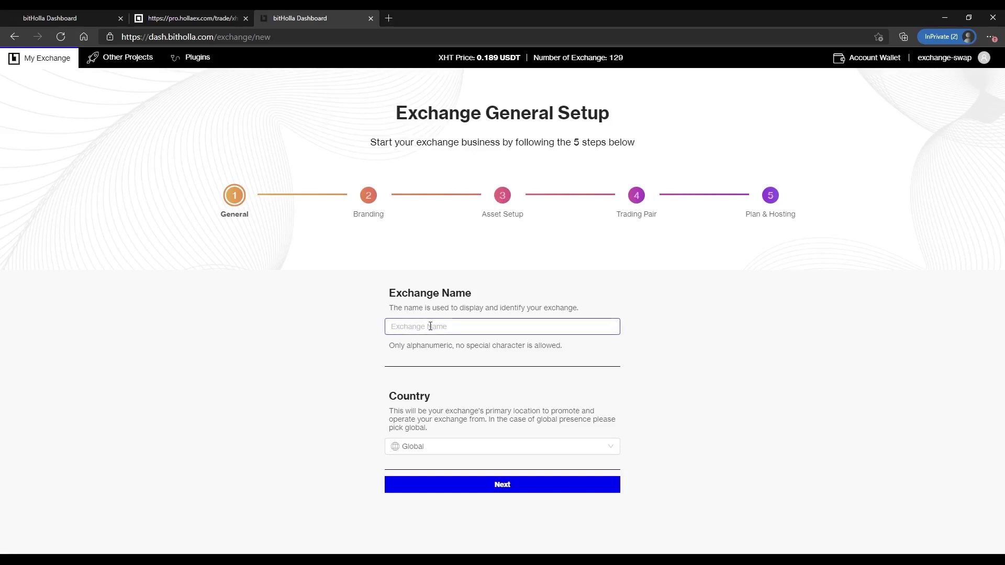
{"action": "type", "text": "exchange-swap"}
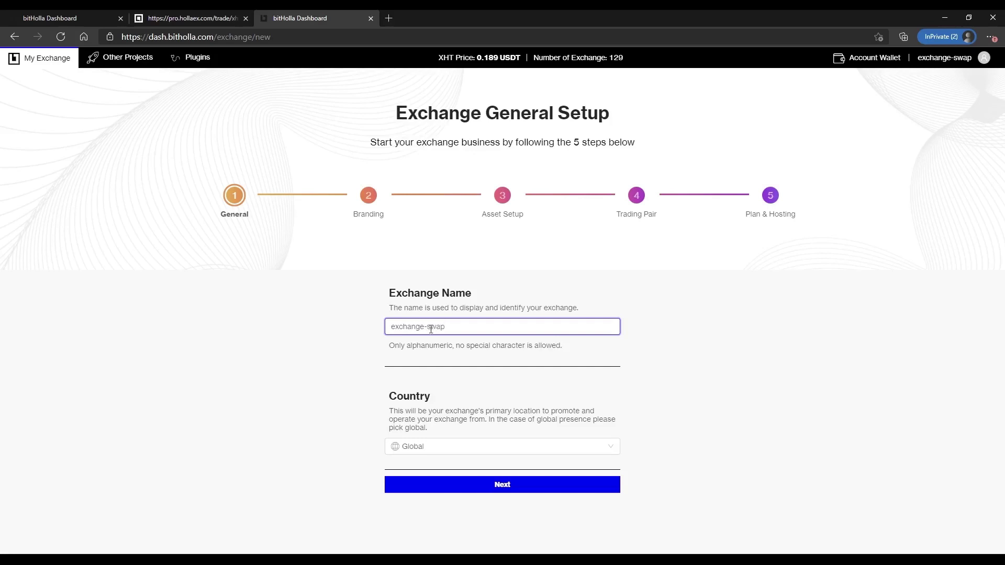
{"action": "left_click", "coordinate": [467, 484]}
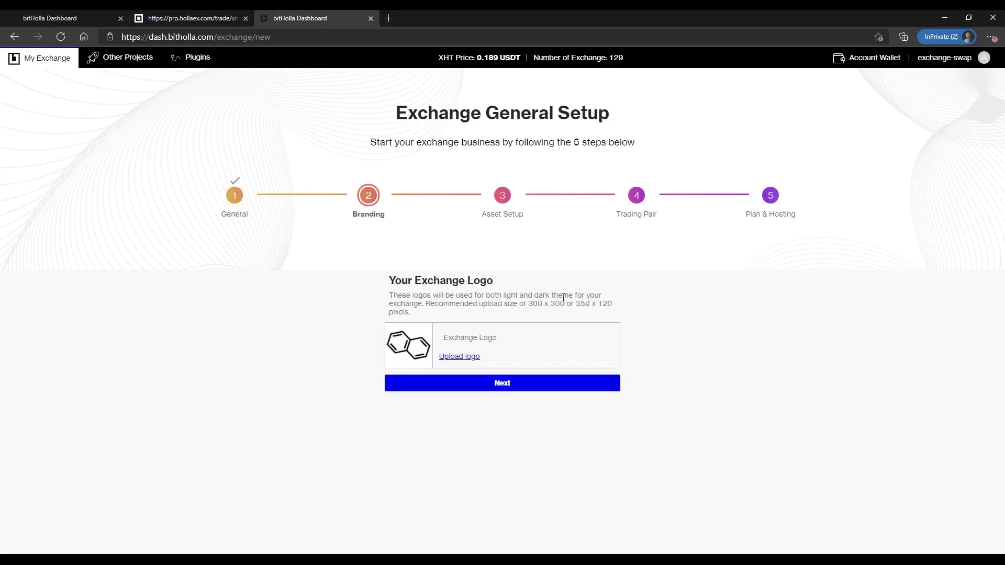
- Skip the Branding logo and add Bitcoin Cash (BCH) as a fifth asset
{"action": "left_click", "coordinate": [497, 388]}
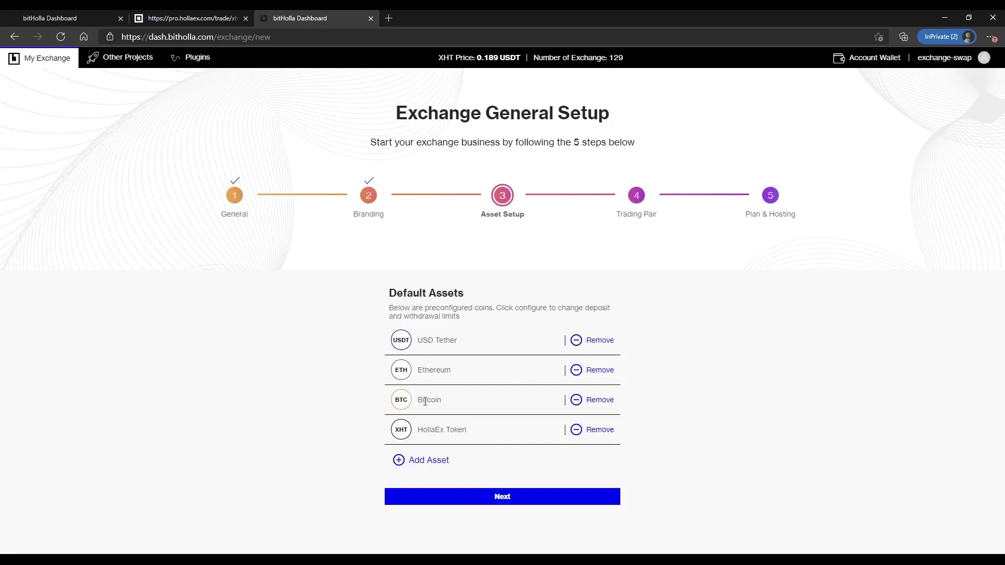
{"action": "left_click", "coordinate": [428, 460]}
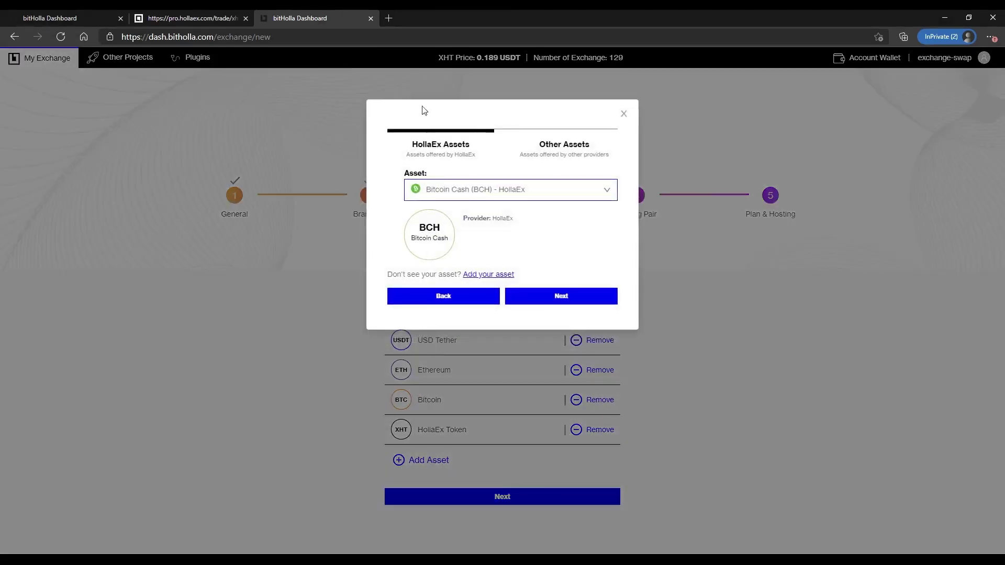
{"action": "left_click", "coordinate": [429, 199]}
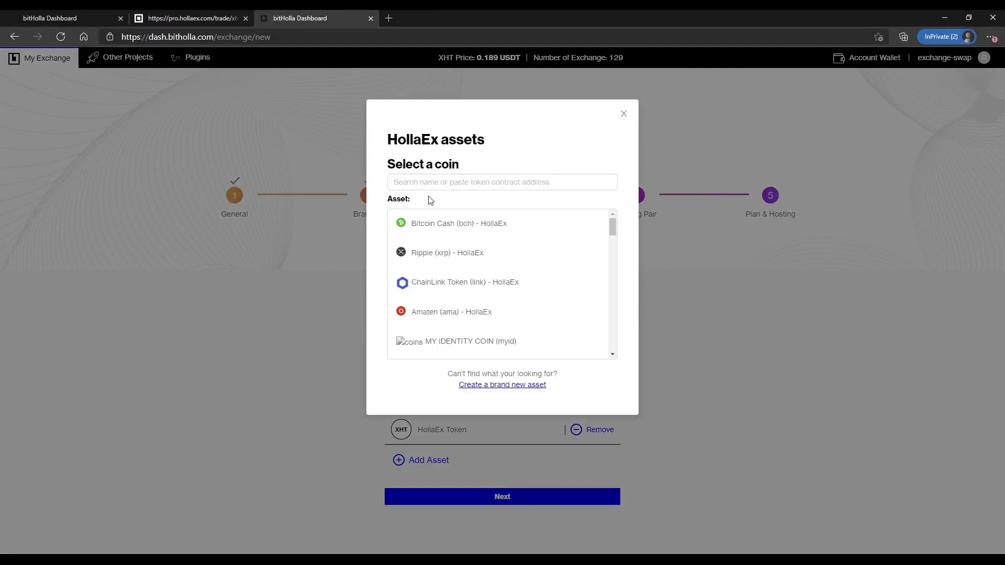
{"action": "scroll", "coordinate": [432, 242], "scroll_direction": "down", "scroll_amount": 2}
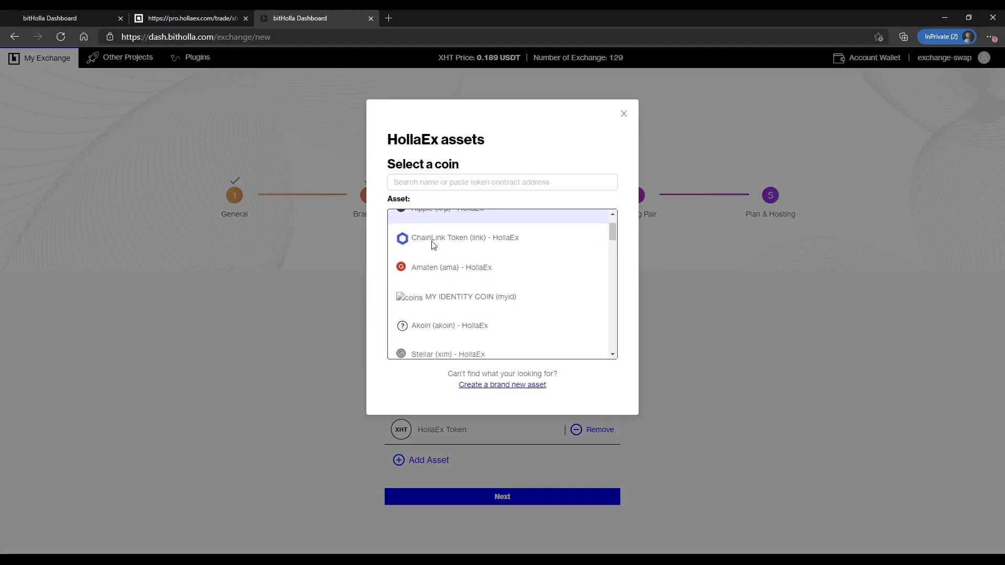
{"action": "scroll", "coordinate": [433, 244], "scroll_direction": "down", "scroll_amount": 1}
{"action": "scroll", "coordinate": [432, 238], "scroll_direction": "up", "scroll_amount": 3}
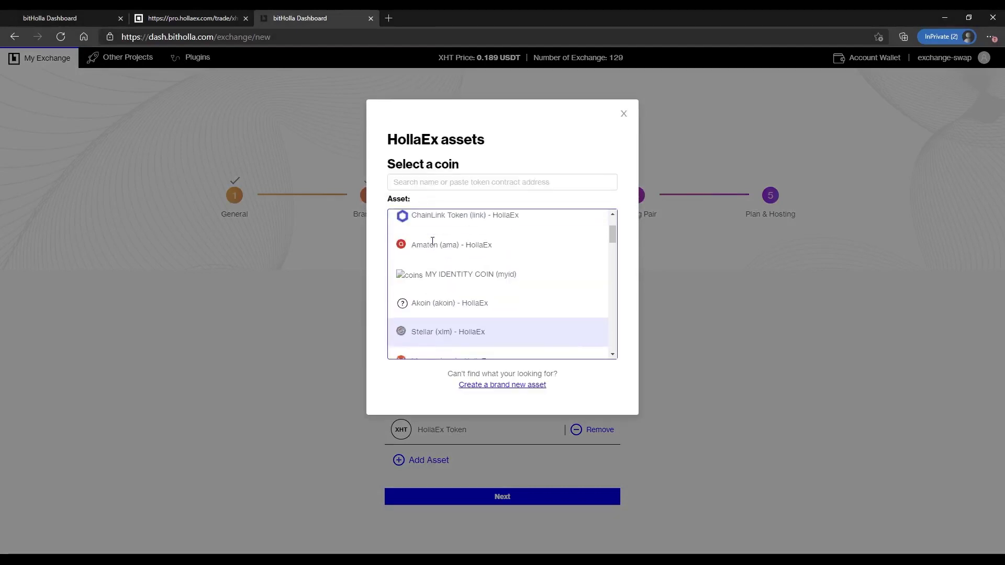
{"action": "left_click", "coordinate": [432, 233]}
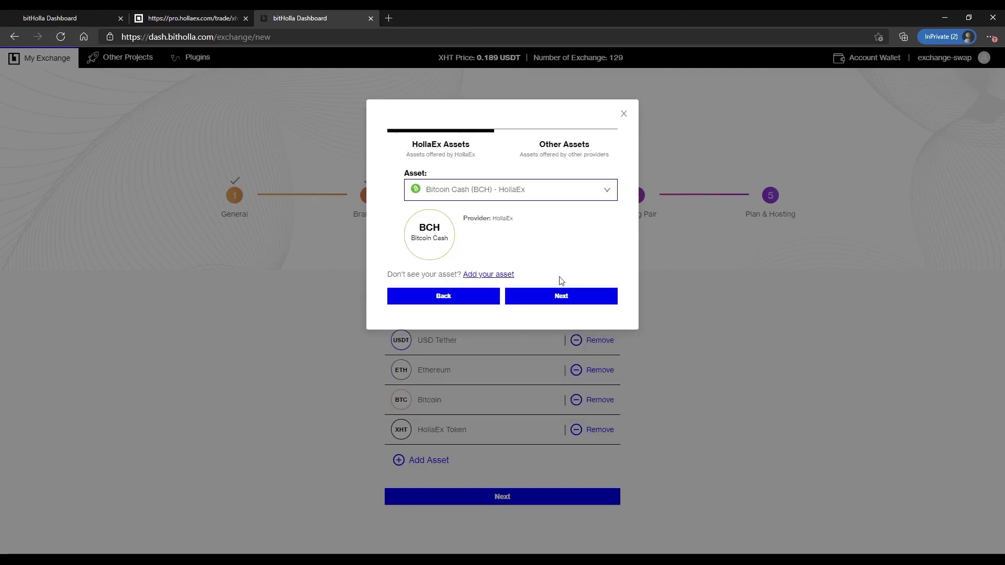
{"action": "left_click", "coordinate": [560, 295]}
{"action": "left_click", "coordinate": [551, 546]}
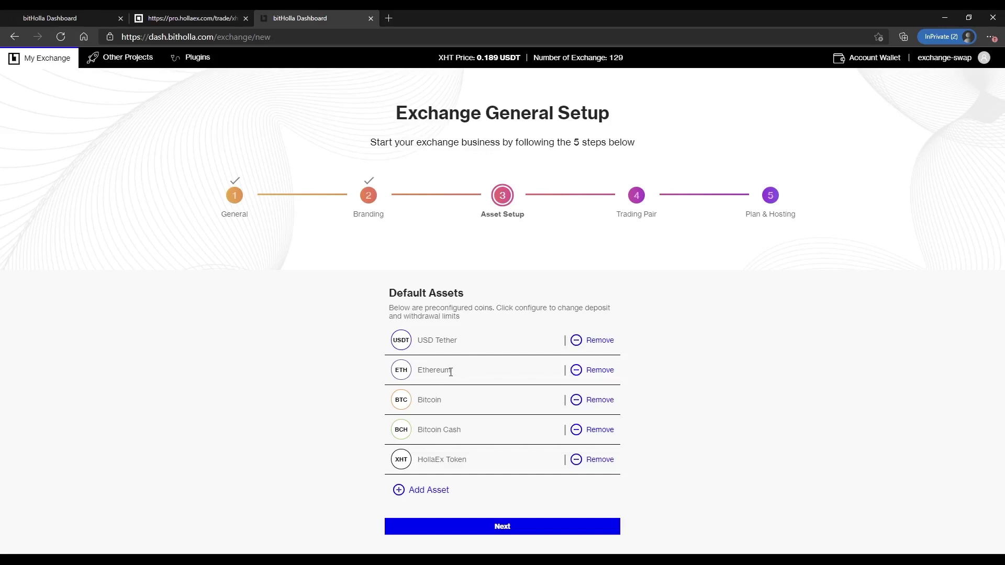
- Try the custom-coin form as a Fiat asset, cancel it, and finish Asset Setup
{"action": "left_click", "coordinate": [448, 490]}
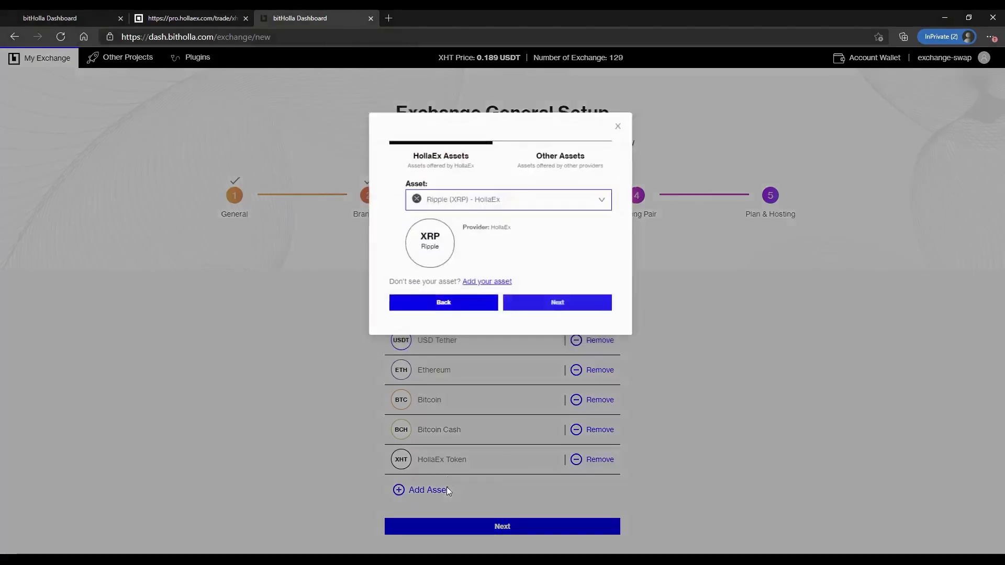
{"action": "left_click", "coordinate": [498, 271]}
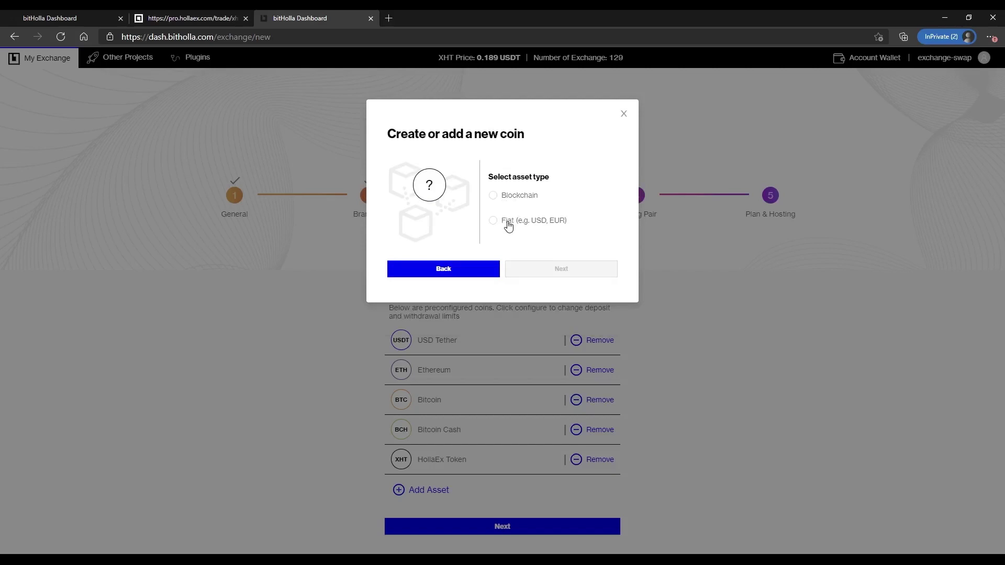
{"action": "left_click", "coordinate": [508, 225]}
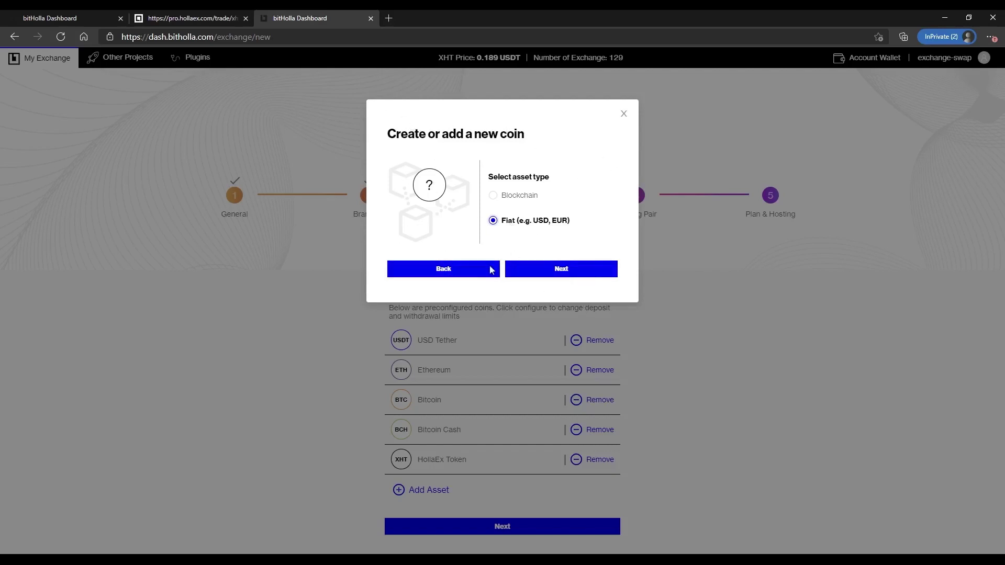
{"action": "left_click", "coordinate": [449, 276]}
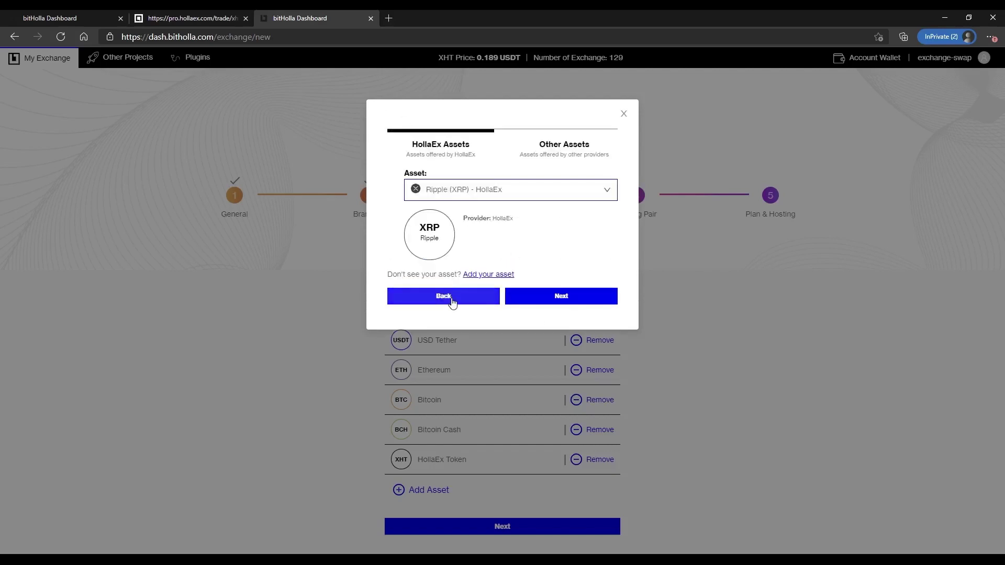
{"action": "left_click", "coordinate": [451, 302]}
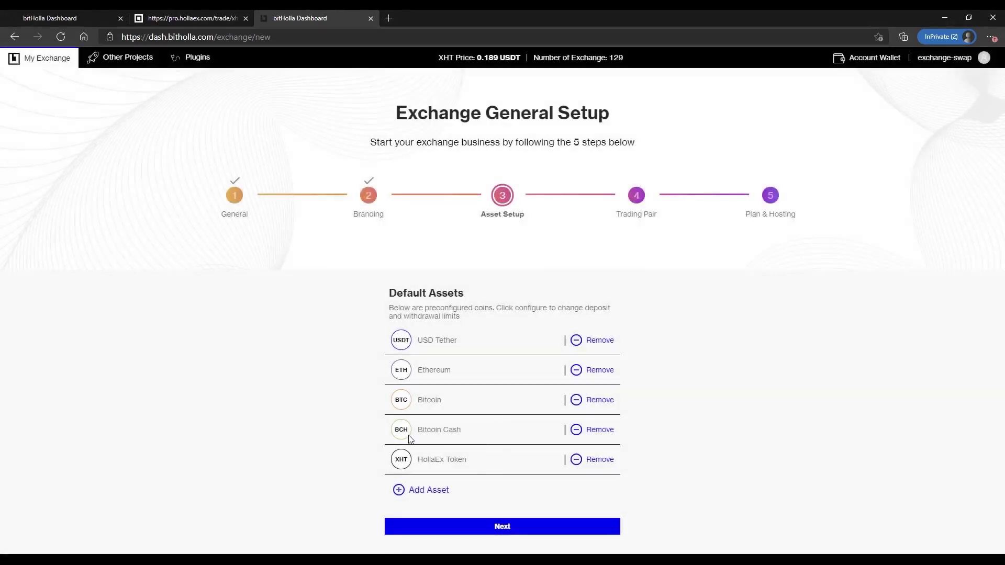
{"action": "left_click", "coordinate": [504, 526]}
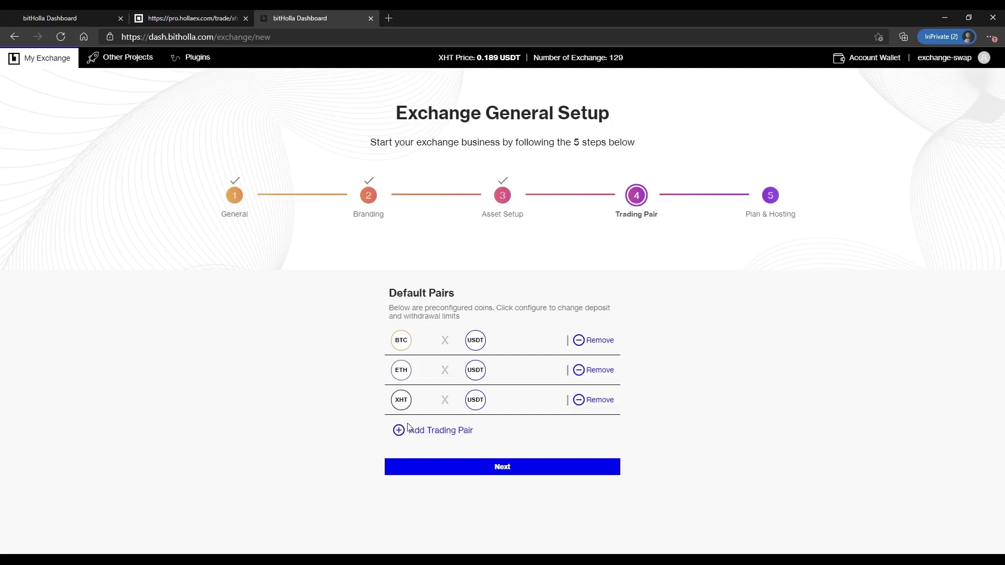
- Add the BCH × USDT pair from the HollaEx trading pairs list
{"action": "left_click", "coordinate": [423, 435]}
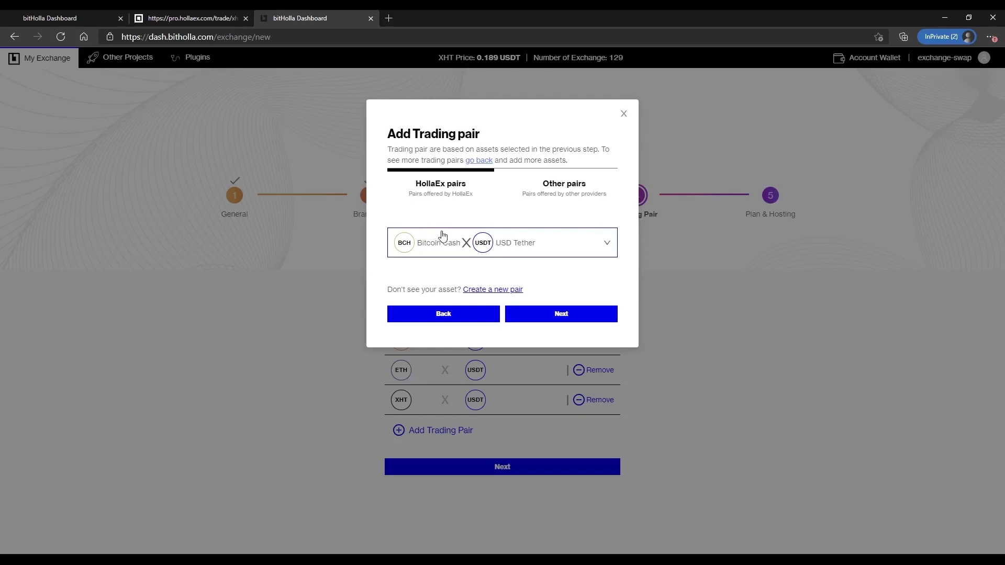
{"action": "left_click", "coordinate": [485, 251]}
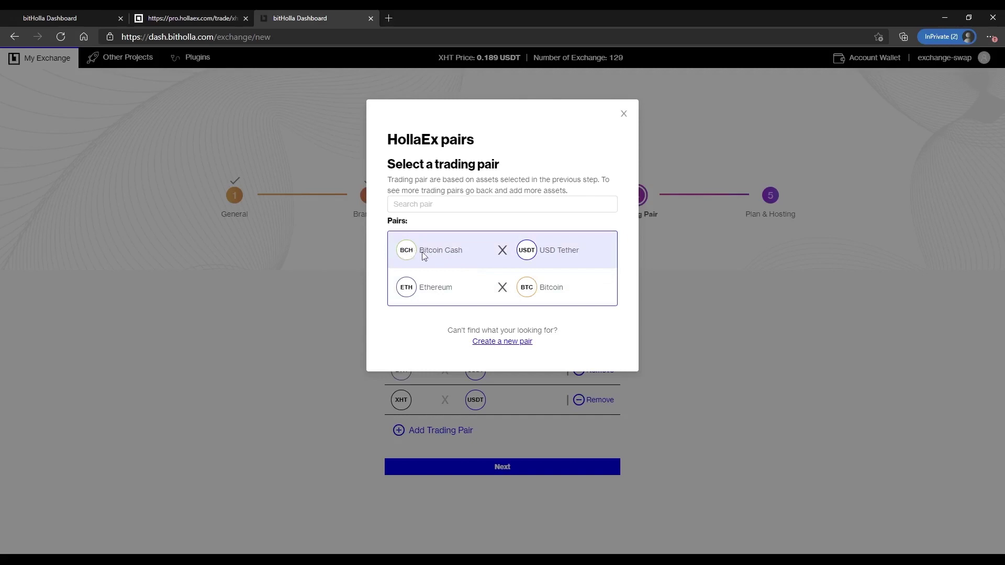
{"action": "left_click", "coordinate": [543, 253]}
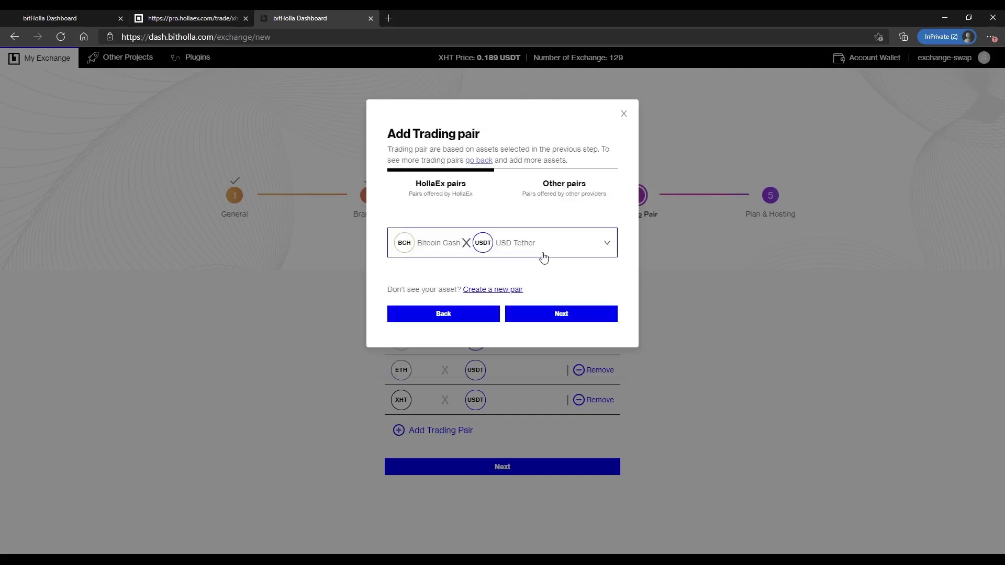
{"action": "left_click", "coordinate": [551, 318]}
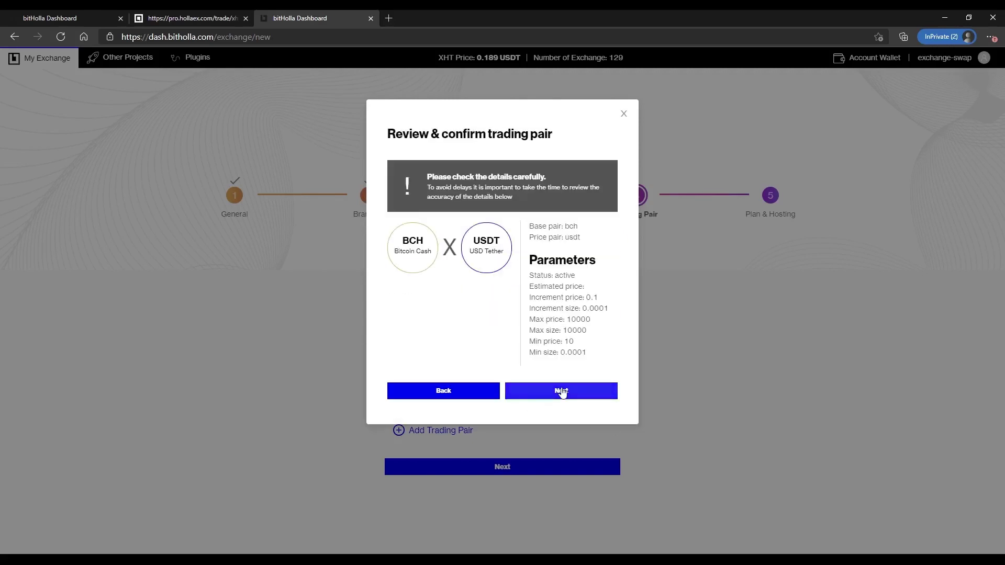
{"action": "left_click", "coordinate": [560, 390]}
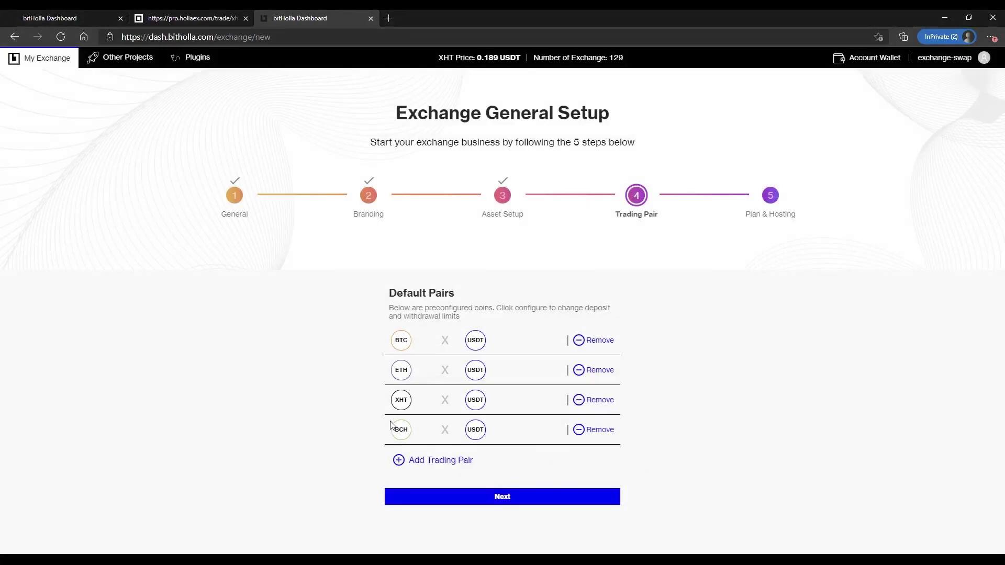
- Preview creating a custom pair priced in USDT, then cancel the dialog
{"action": "left_click", "coordinate": [446, 461]}
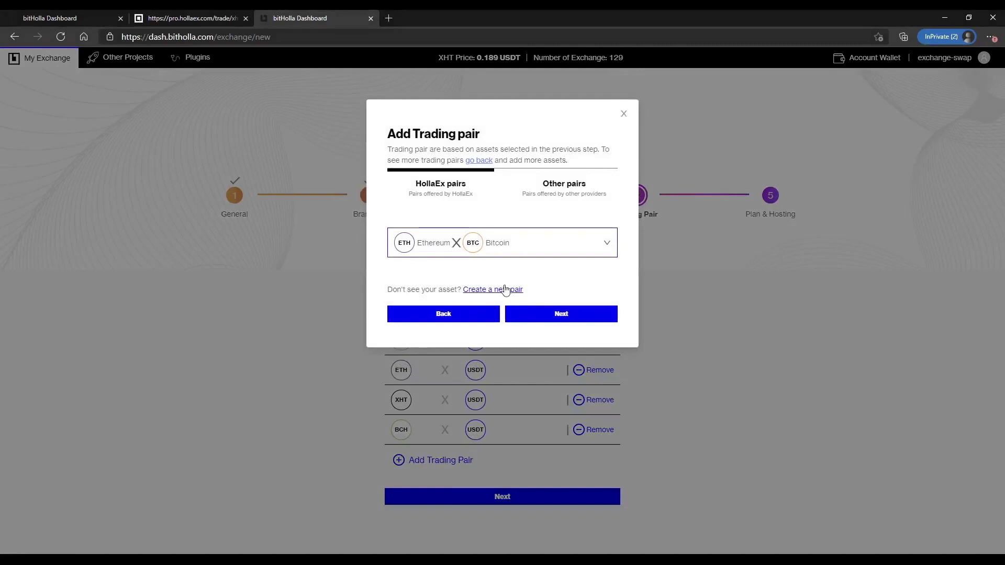
{"action": "left_click", "coordinate": [501, 292]}
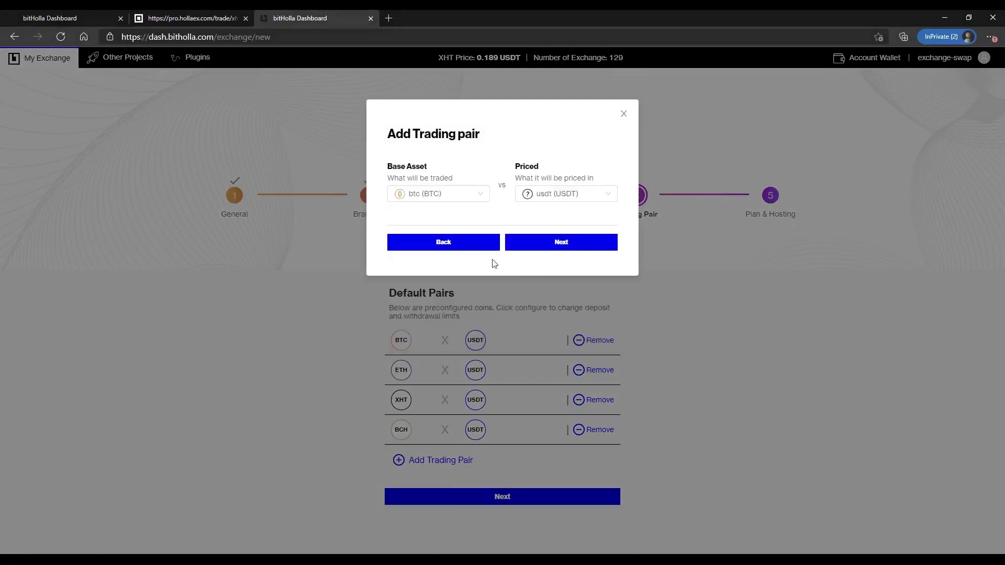
{"action": "left_click", "coordinate": [547, 193]}
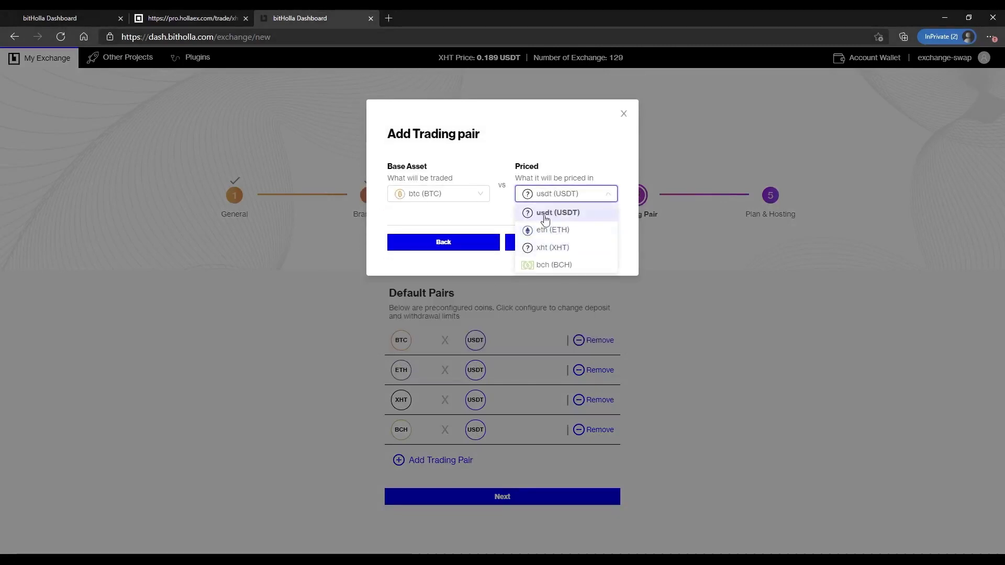
{"action": "left_click", "coordinate": [455, 223]}
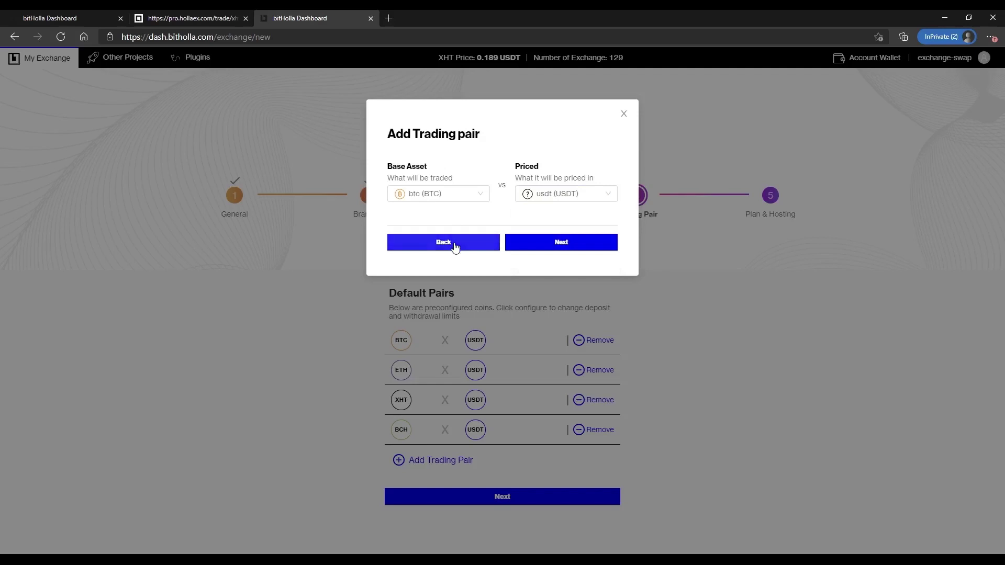
{"action": "left_click", "coordinate": [455, 247]}
{"action": "left_click", "coordinate": [441, 311]}
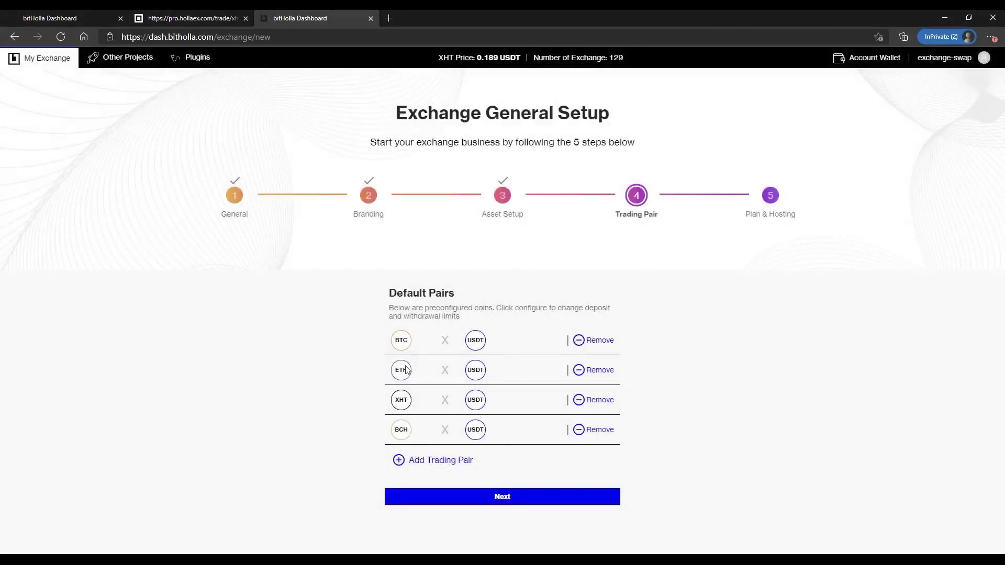
- Move on to Plan & Hosting and preview, then cancel, the DIY self-hosting option
{"action": "left_click", "coordinate": [508, 502]}
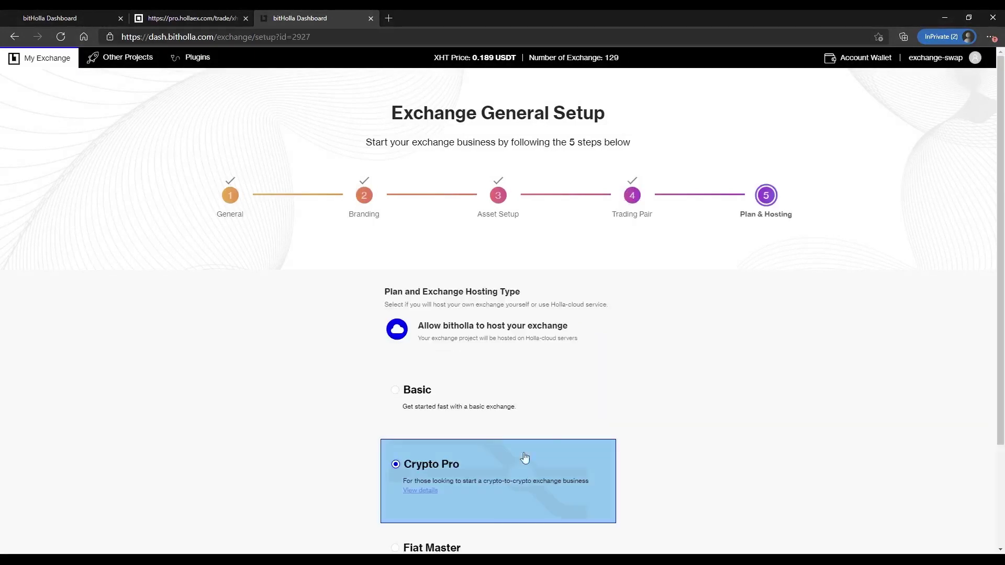
{"action": "scroll", "coordinate": [622, 413], "scroll_direction": "down", "scroll_amount": 3}
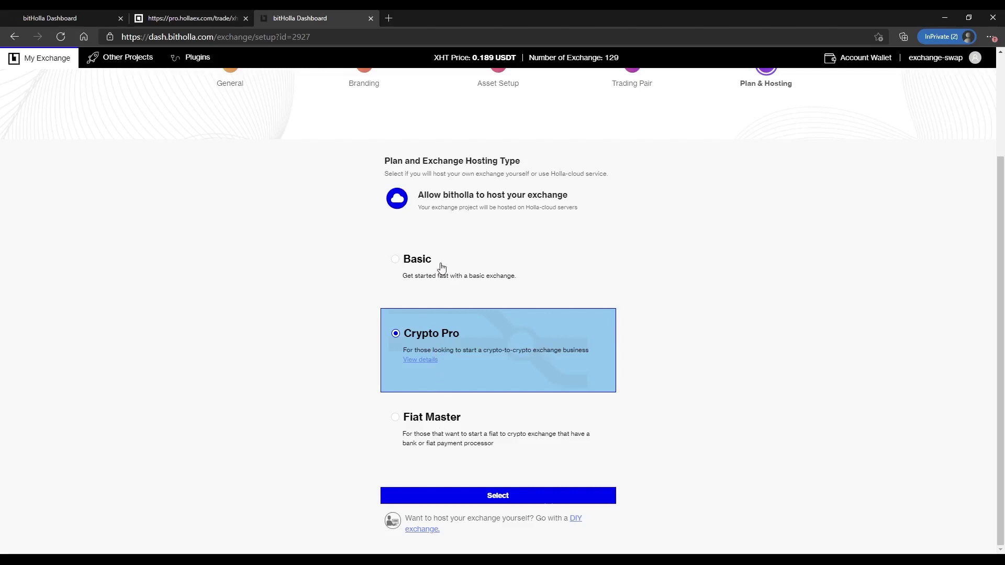
{"action": "left_click", "coordinate": [575, 521]}
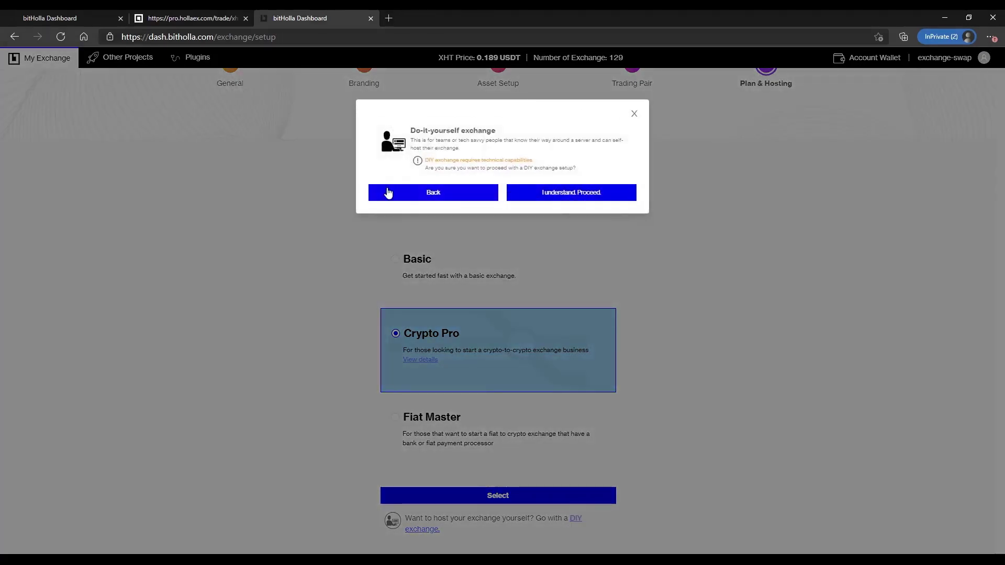
{"action": "left_click", "coordinate": [438, 197]}
- Choose the Basic cloud-hosted plan and confirm it
{"action": "scroll", "coordinate": [433, 414], "scroll_direction": "down", "scroll_amount": 1}
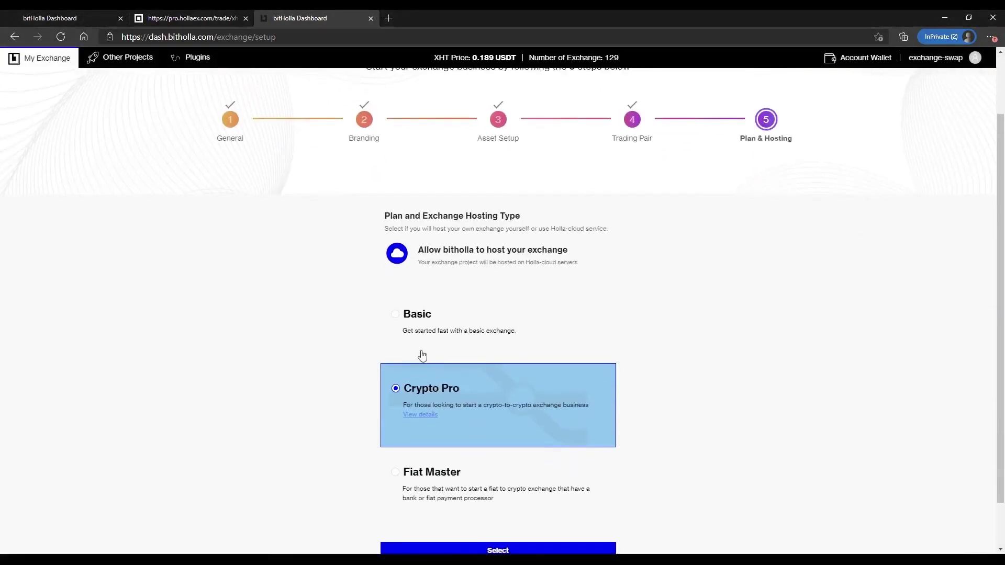
{"action": "left_click", "coordinate": [413, 314]}
{"action": "left_click", "coordinate": [424, 341]}
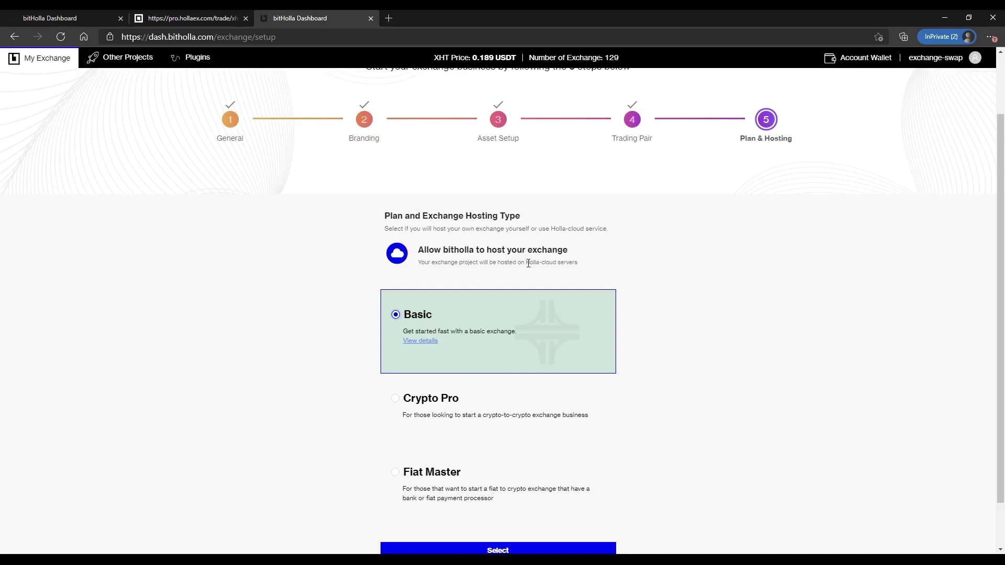
{"action": "left_click", "coordinate": [489, 549]}
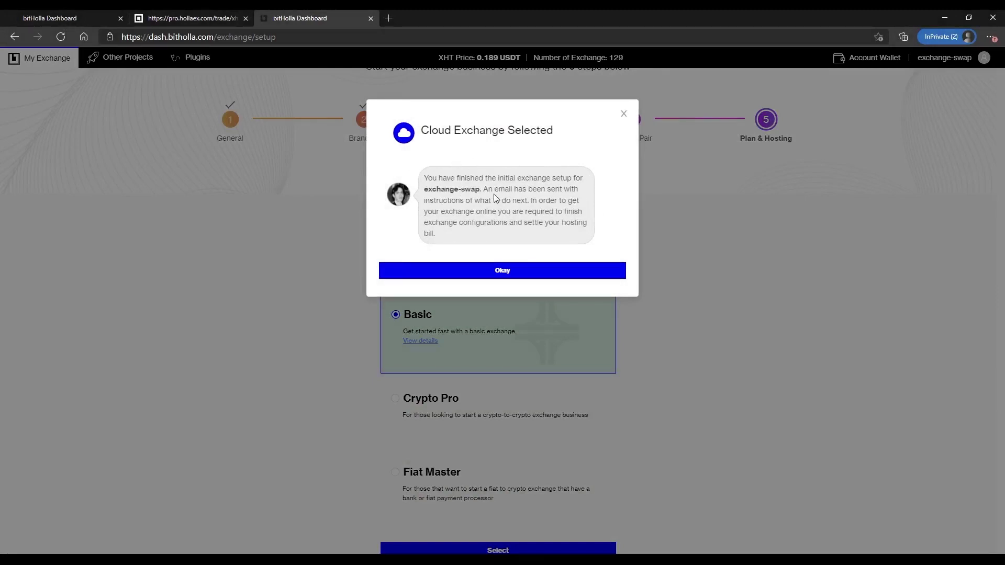
- Highlight the email-sent note and dismiss the Cloud Exchange Selected dialog with Okay
{"action": "left_click_drag", "start_coordinate": [506, 190], "coordinate": [563, 190]}
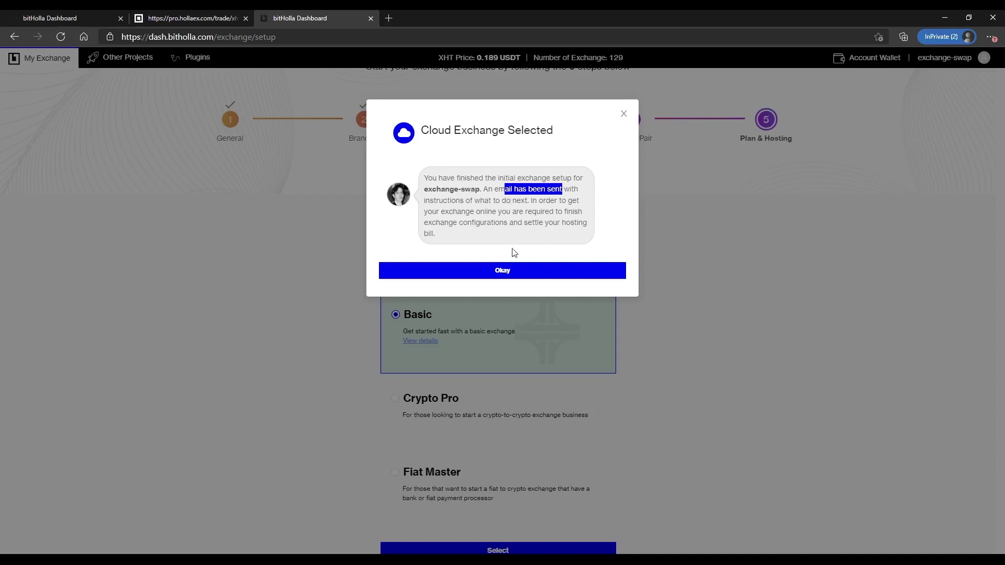
{"action": "left_click", "coordinate": [505, 271]}
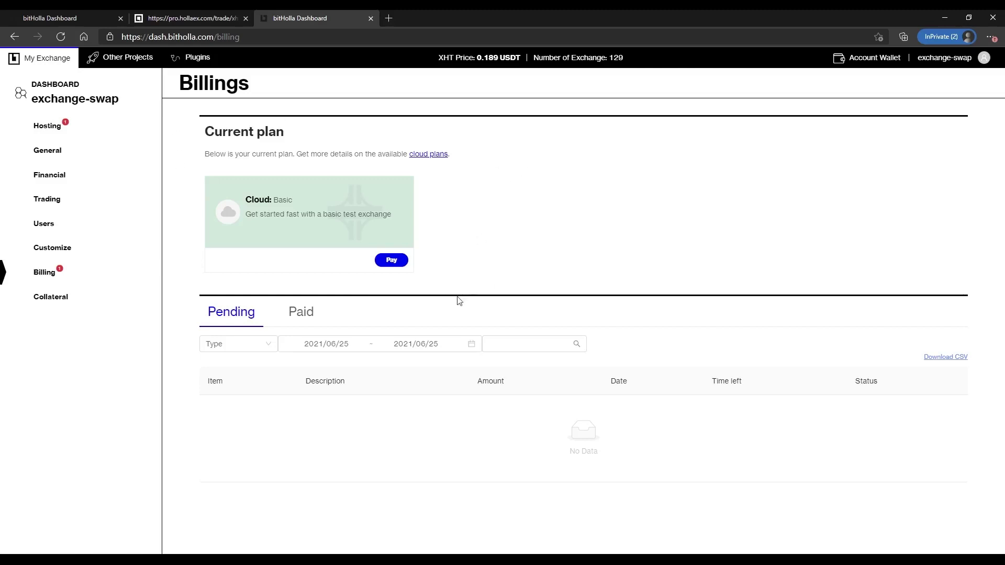
- Open Hosting and toggle the hosting type to DIY and back to cloud
{"action": "left_click", "coordinate": [50, 131]}
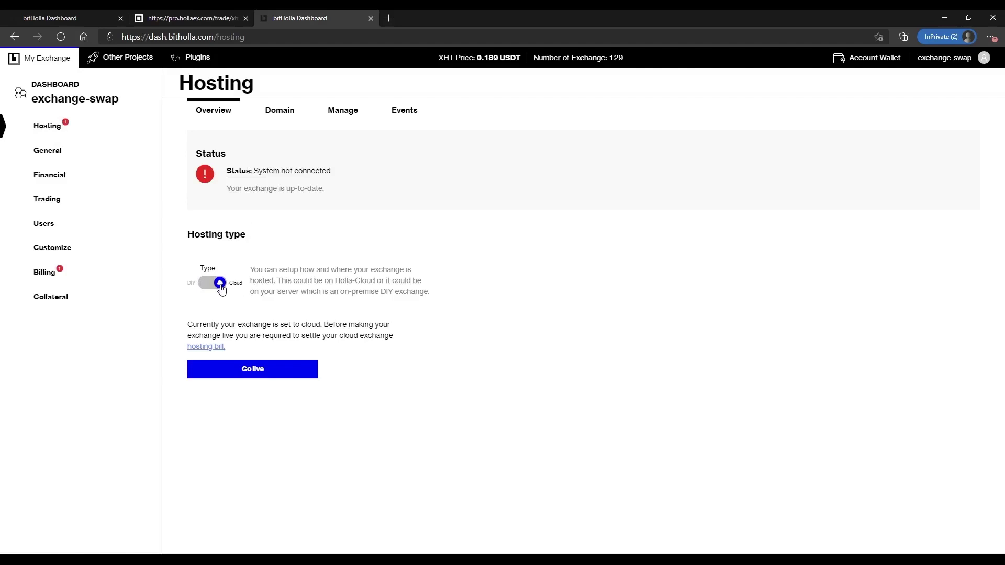
{"action": "left_click", "coordinate": [220, 286]}
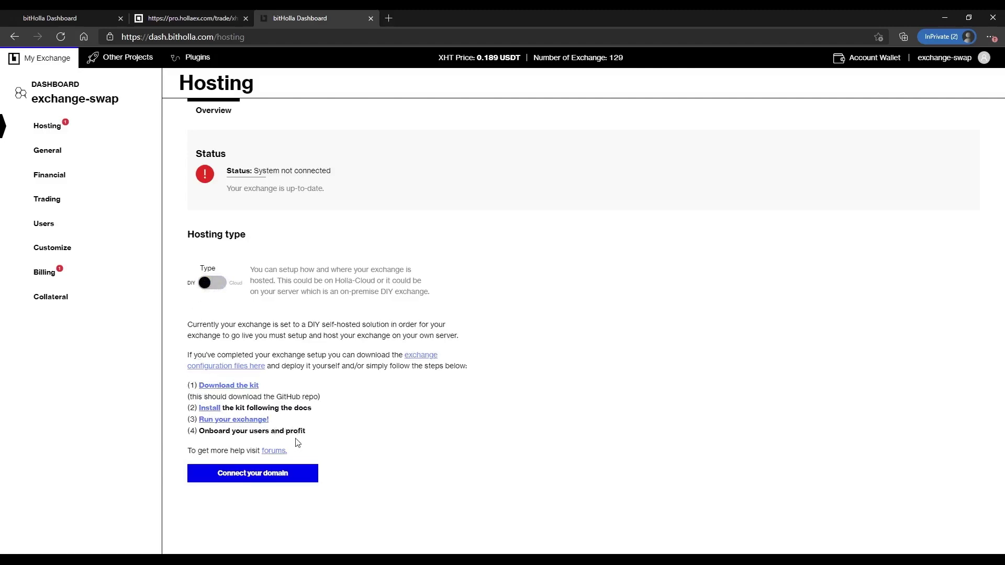
{"action": "left_click", "coordinate": [212, 289]}
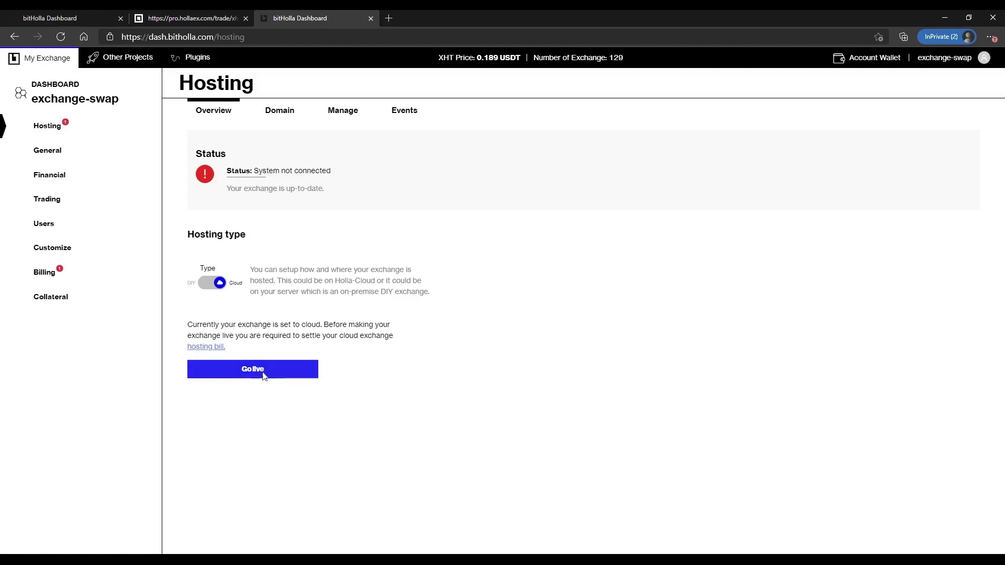
- Open the Go live checklist and highlight its connect-domain and pay-bill items
{"action": "left_click", "coordinate": [261, 372]}
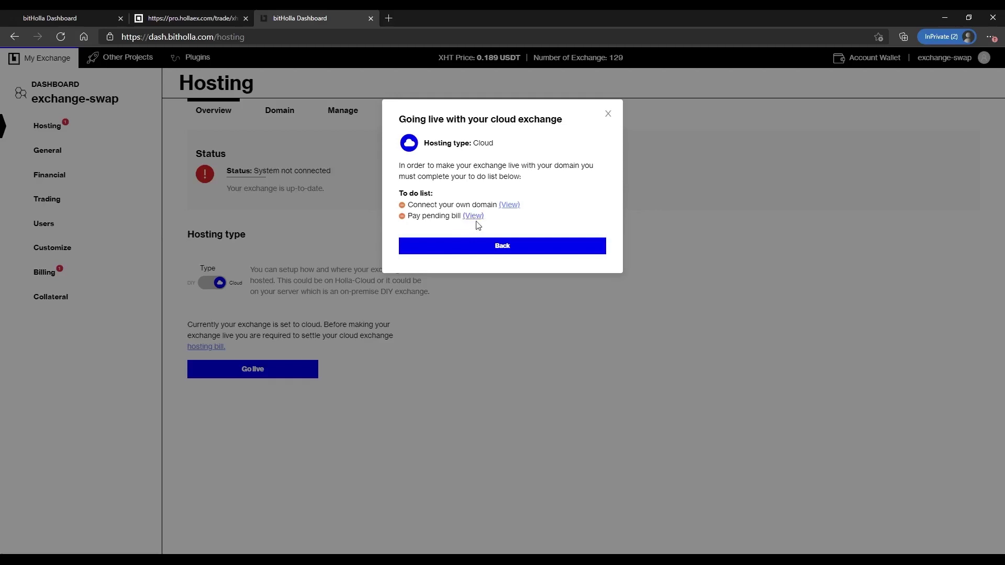
{"action": "left_click_drag", "start_coordinate": [409, 205], "coordinate": [492, 205]}
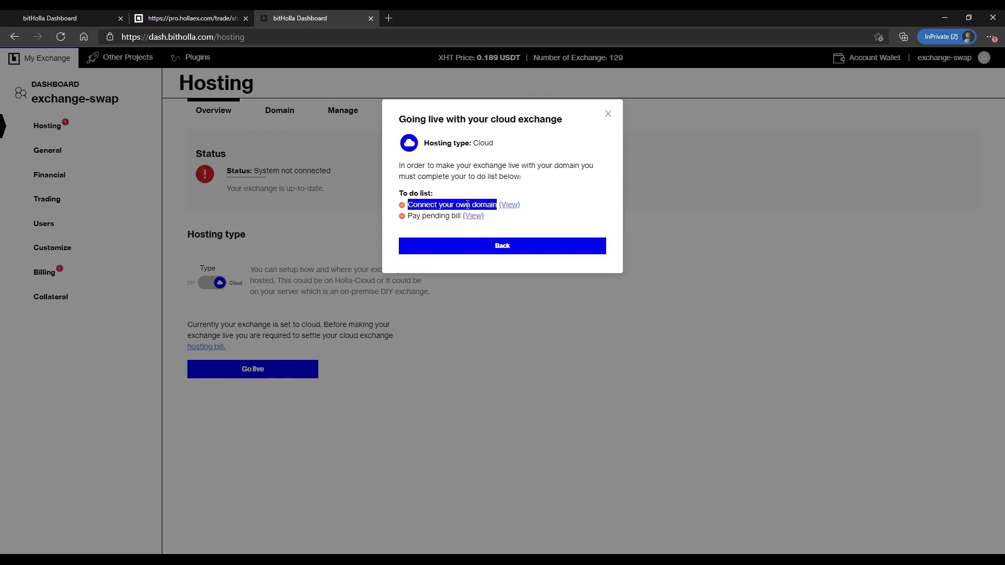
{"action": "left_click_drag", "start_coordinate": [410, 217], "coordinate": [457, 216]}
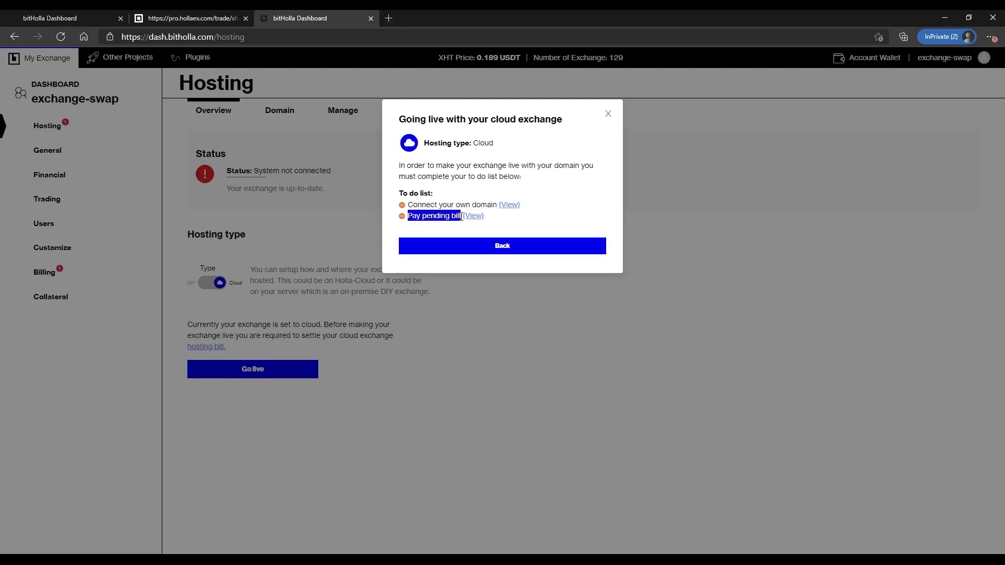
{"action": "double_click", "coordinate": [477, 204]}
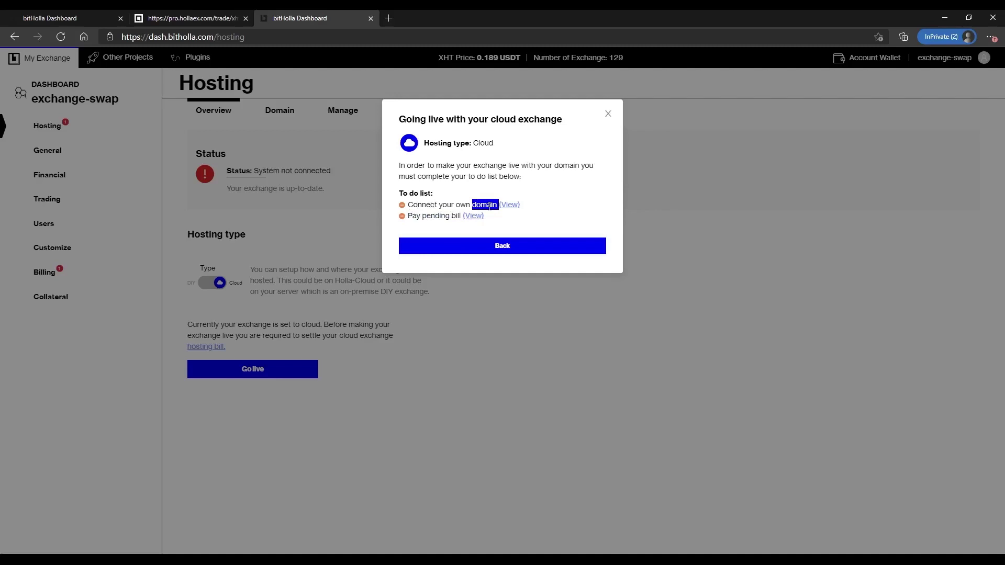
- Set up the exchange's domain using the free built-in bitholla.cloud domain option
{"action": "left_click", "coordinate": [506, 209]}
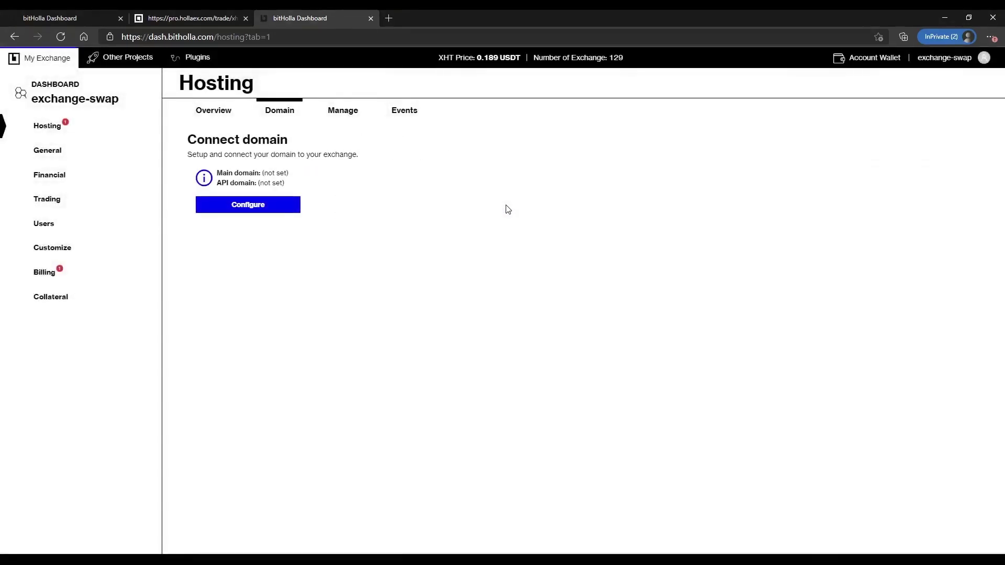
{"action": "left_click", "coordinate": [243, 206]}
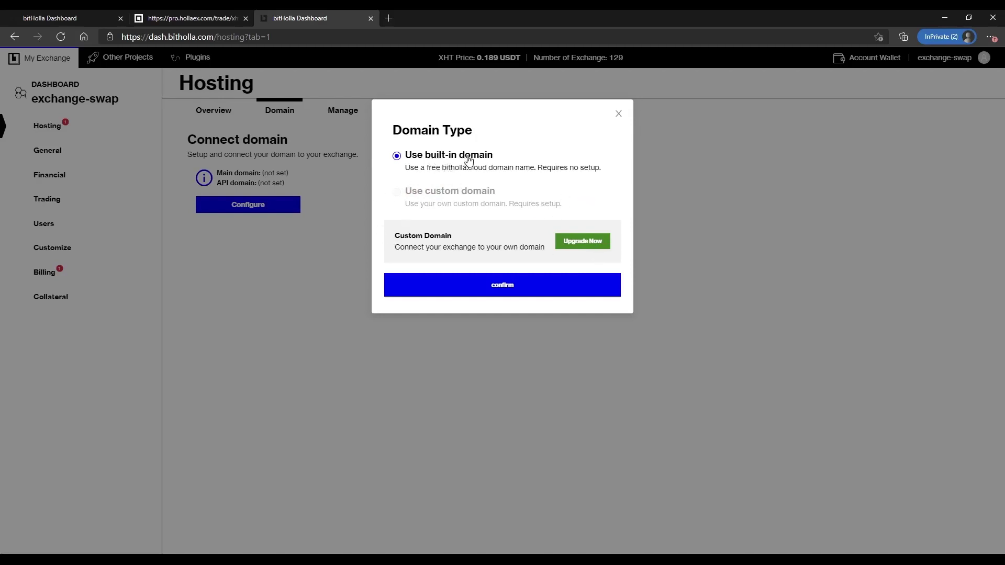
{"action": "left_click", "coordinate": [503, 291]}
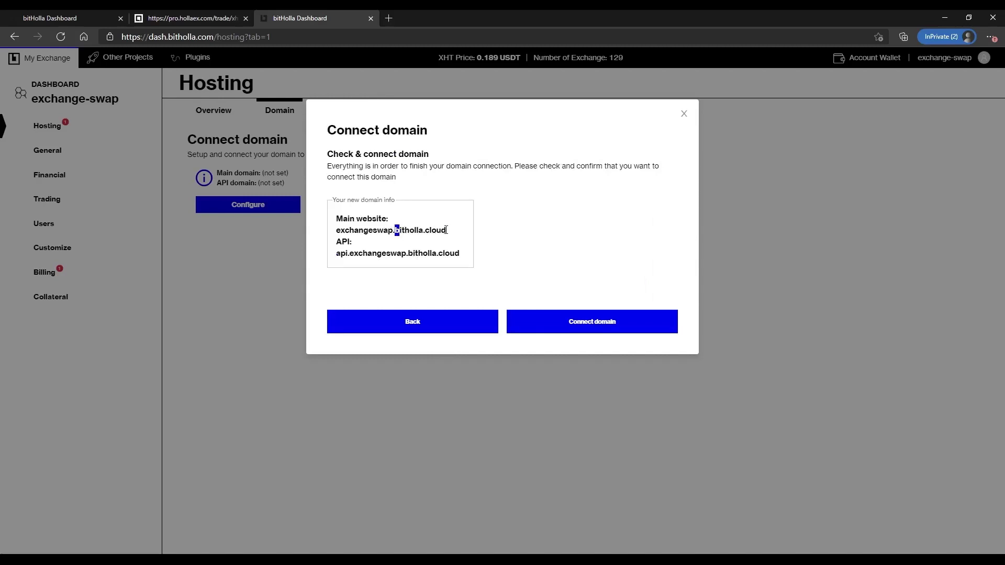
- Connect exchangeswap.bitholla.cloud as the domain and go to billing for the pending bill
{"action": "left_click_drag", "start_coordinate": [446, 229], "coordinate": [399, 230]}
{"action": "left_click_drag", "start_coordinate": [338, 231], "coordinate": [393, 230]}
{"action": "left_click", "coordinate": [582, 328]}
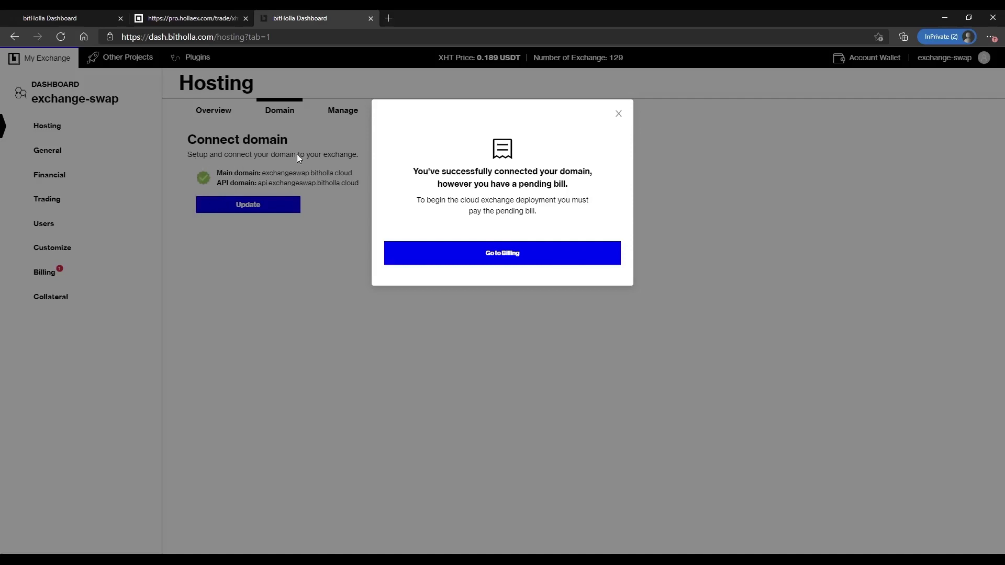
{"action": "left_click_drag", "start_coordinate": [411, 171], "coordinate": [571, 198]}
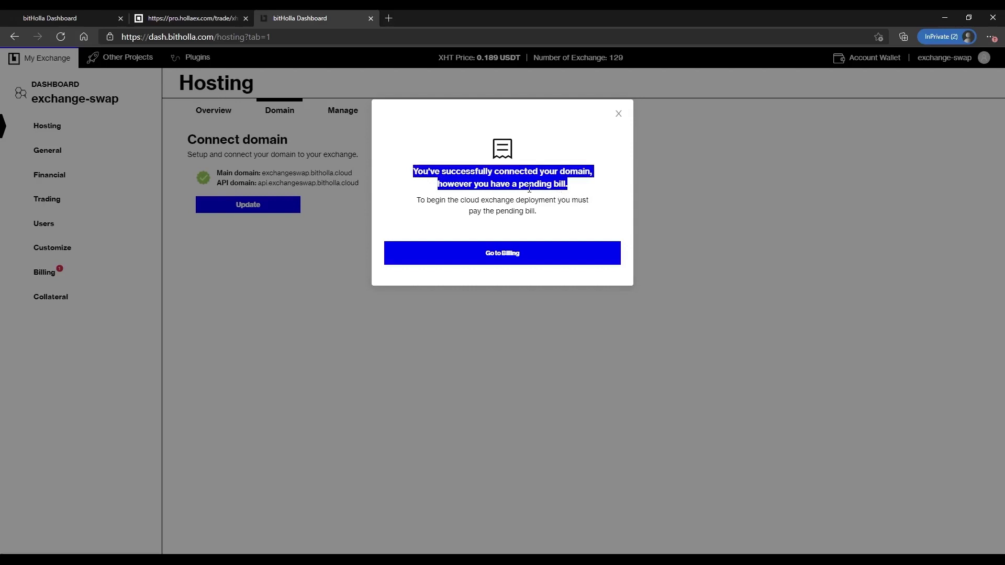
{"action": "left_click", "coordinate": [511, 254]}
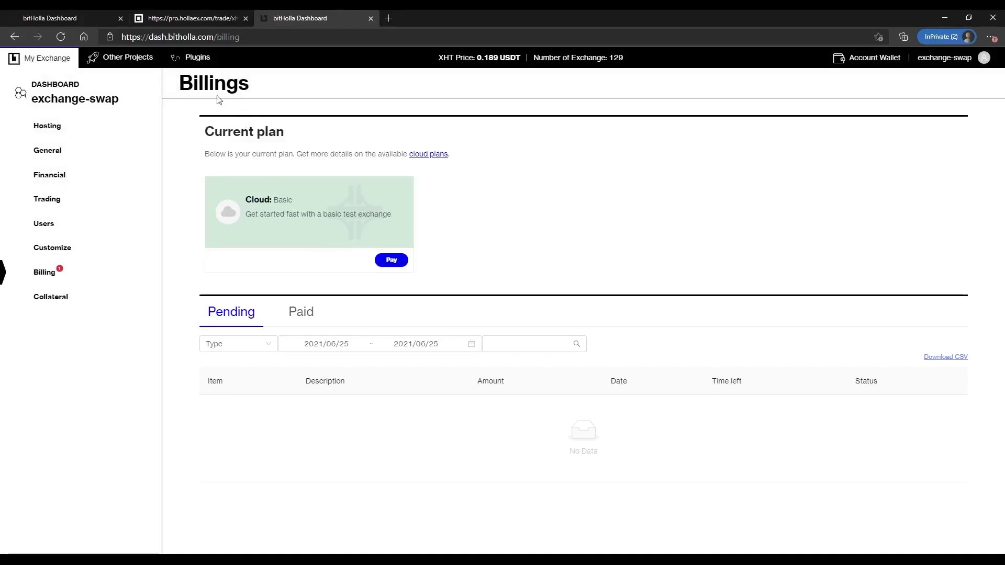
- Compare the Crypto Pro, Fiat Master and Basic plans, settling on Basic
{"action": "left_click", "coordinate": [395, 260]}
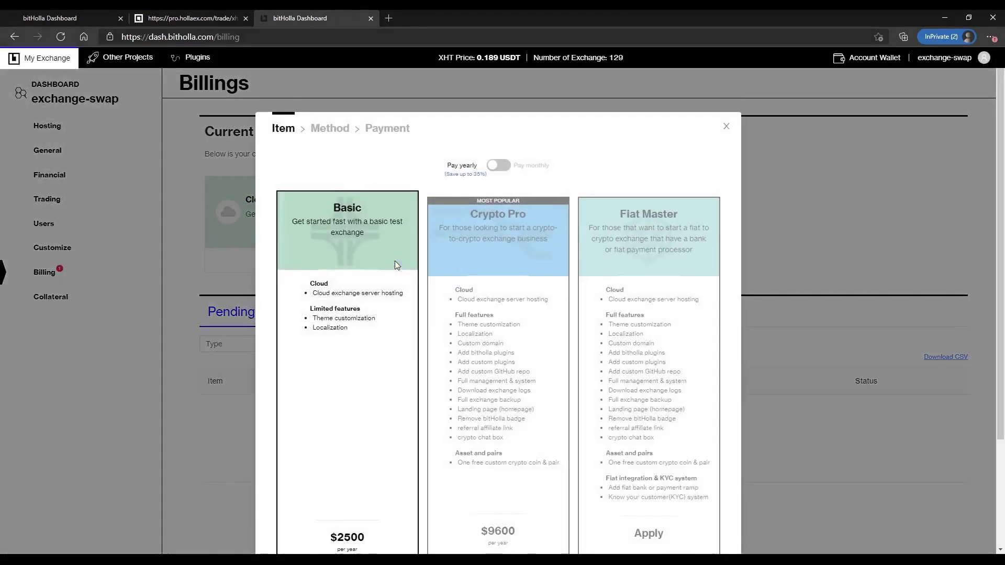
{"action": "scroll", "coordinate": [568, 281], "scroll_direction": "down", "scroll_amount": 3}
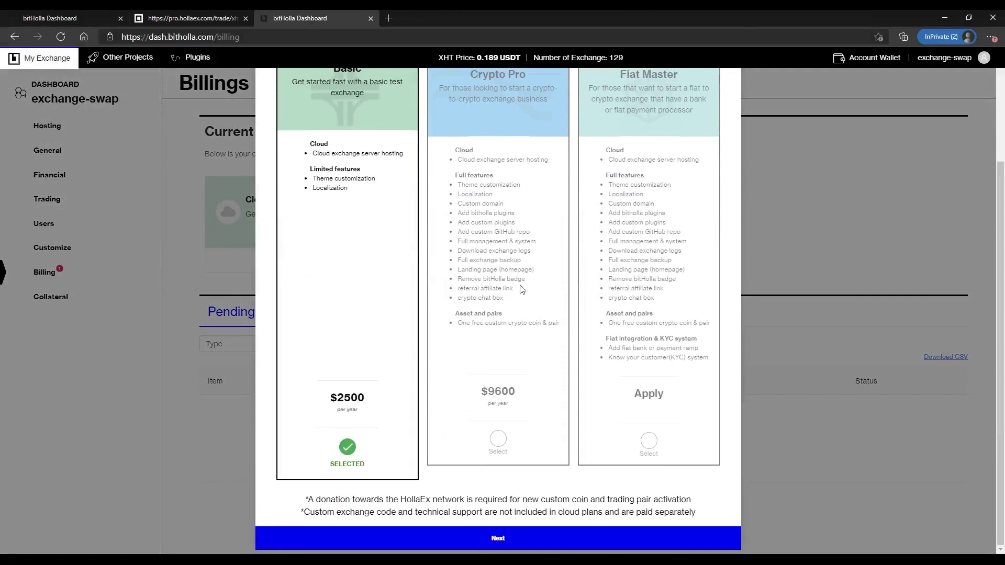
{"action": "scroll", "coordinate": [580, 433], "scroll_direction": "up", "scroll_amount": 3}
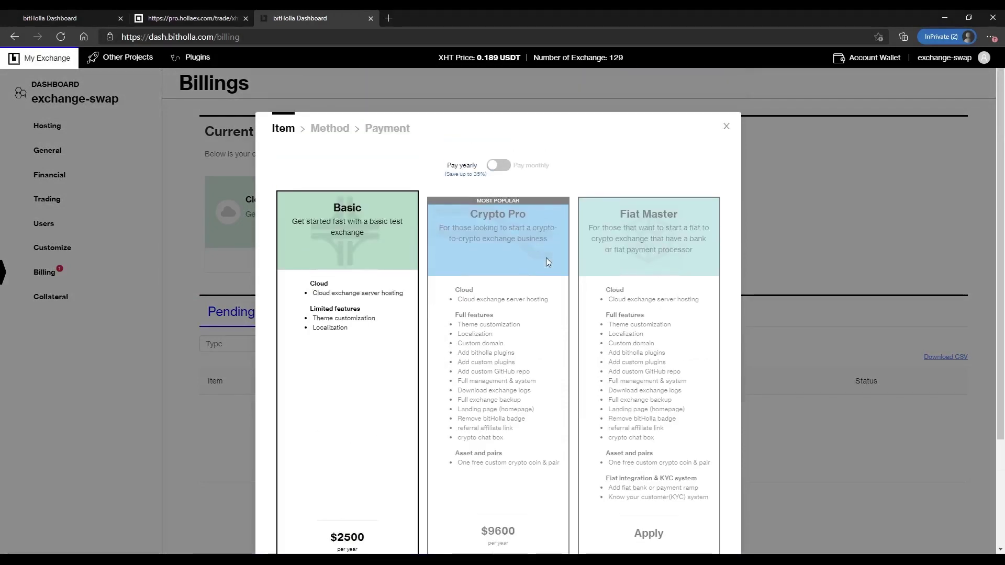
{"action": "scroll", "coordinate": [504, 323], "scroll_direction": "down", "scroll_amount": 2}
{"action": "left_click", "coordinate": [498, 504]}
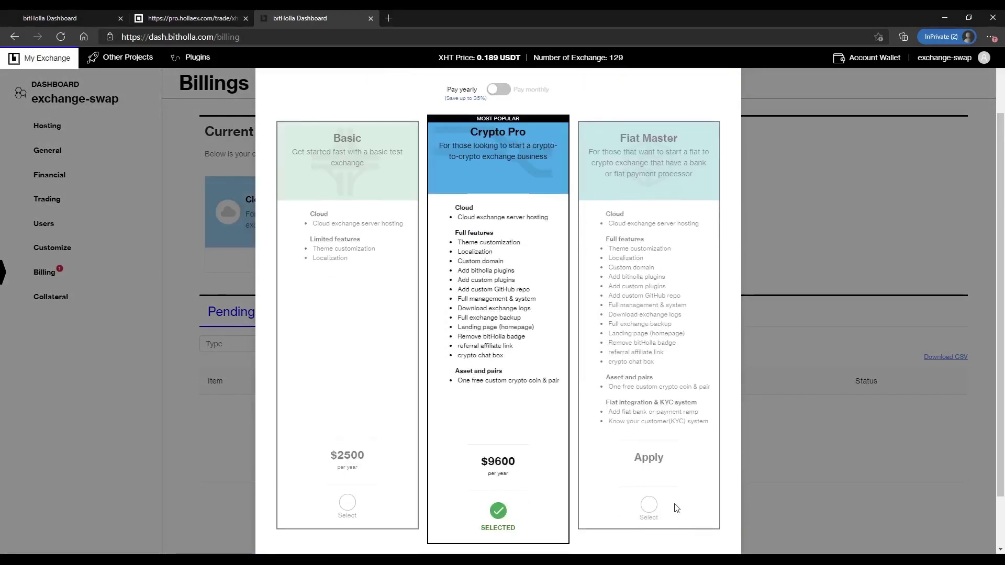
{"action": "left_click", "coordinate": [648, 505]}
{"action": "left_click", "coordinate": [498, 505]}
{"action": "scroll", "coordinate": [450, 408], "scroll_direction": "up", "scroll_amount": 2}
{"action": "scroll", "coordinate": [397, 471], "scroll_direction": "down", "scroll_amount": 2}
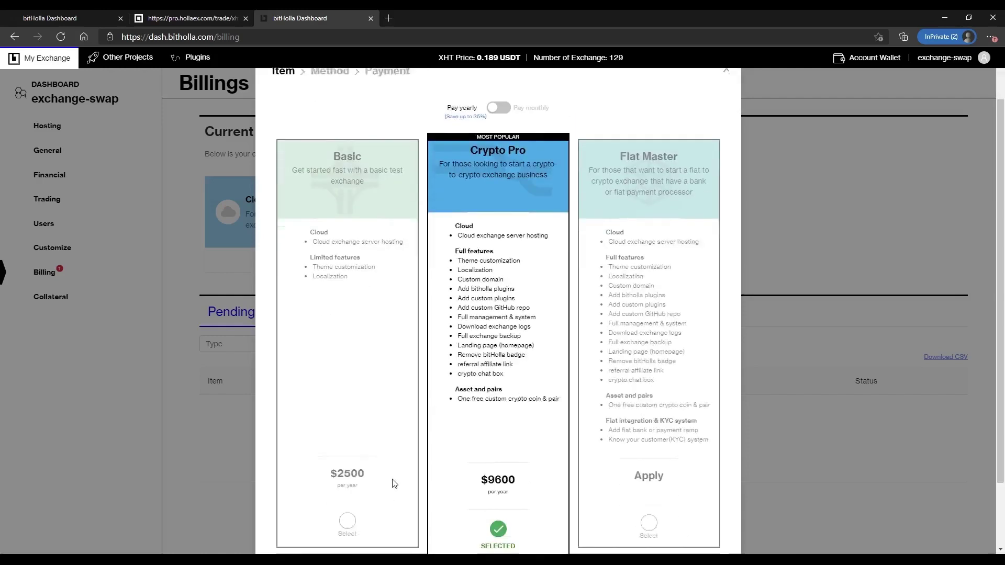
{"action": "left_click", "coordinate": [348, 503]}
- Switch the plan pricing to monthly, showing Basic at $300 per month
{"action": "scroll", "coordinate": [502, 127], "scroll_direction": "up", "scroll_amount": 2}
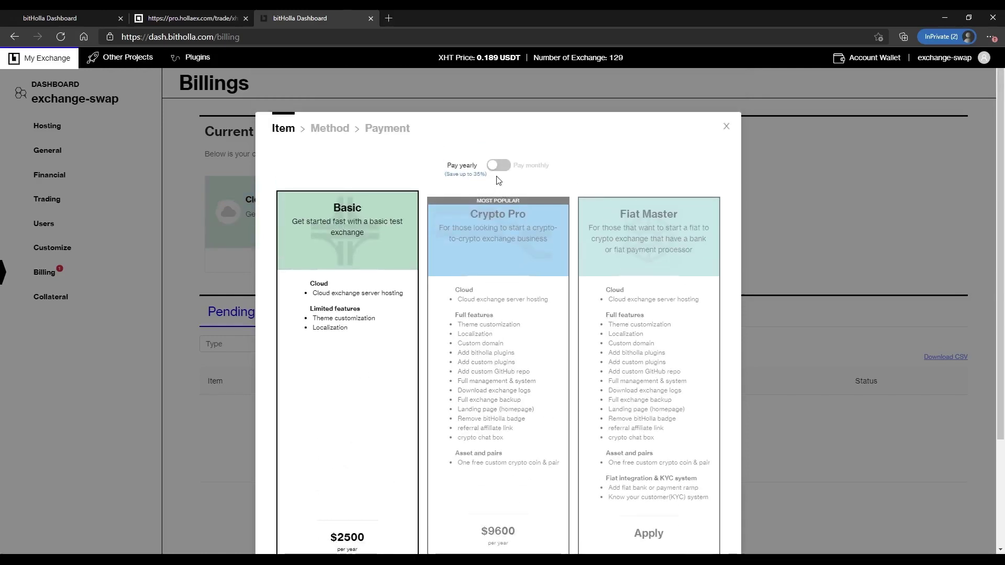
{"action": "left_click", "coordinate": [496, 166]}
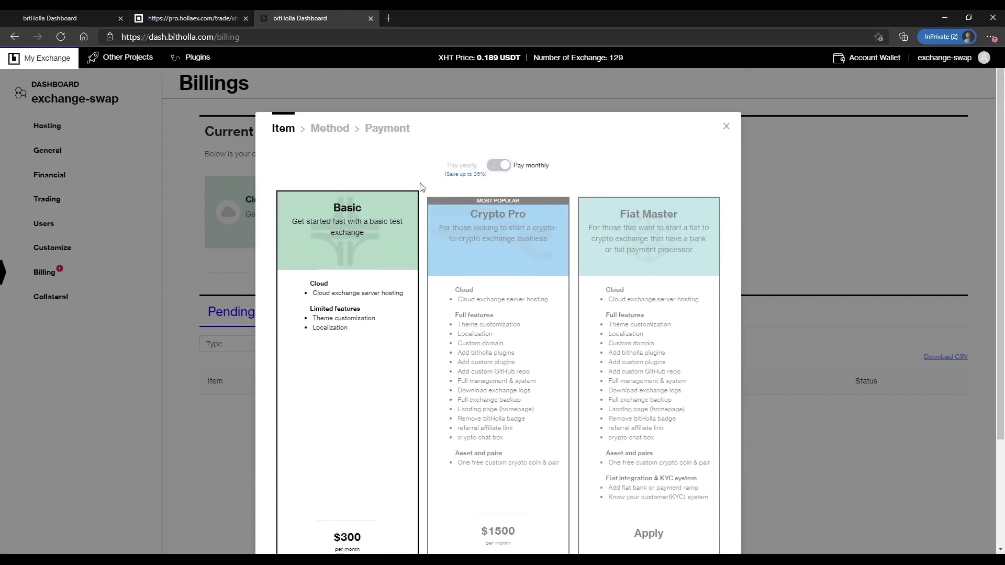
{"action": "scroll", "coordinate": [356, 211], "scroll_direction": "down", "scroll_amount": 1}
{"action": "scroll", "coordinate": [355, 211], "scroll_direction": "down", "scroll_amount": 4}
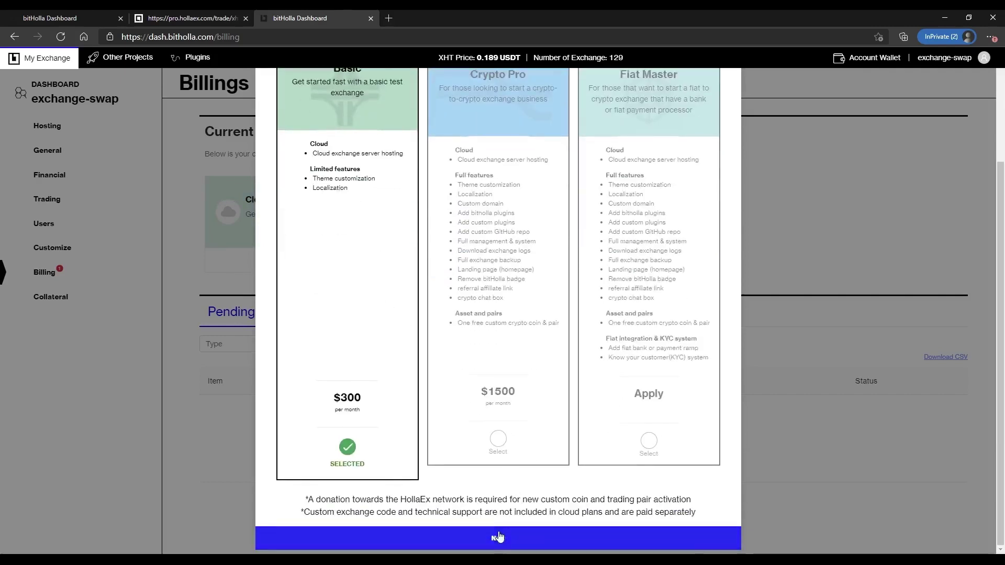
- Choose cryptocurrency payment in XHT for the 10% discount, reaching the 1428.5714 XHT payment step
{"action": "left_click", "coordinate": [496, 536]}
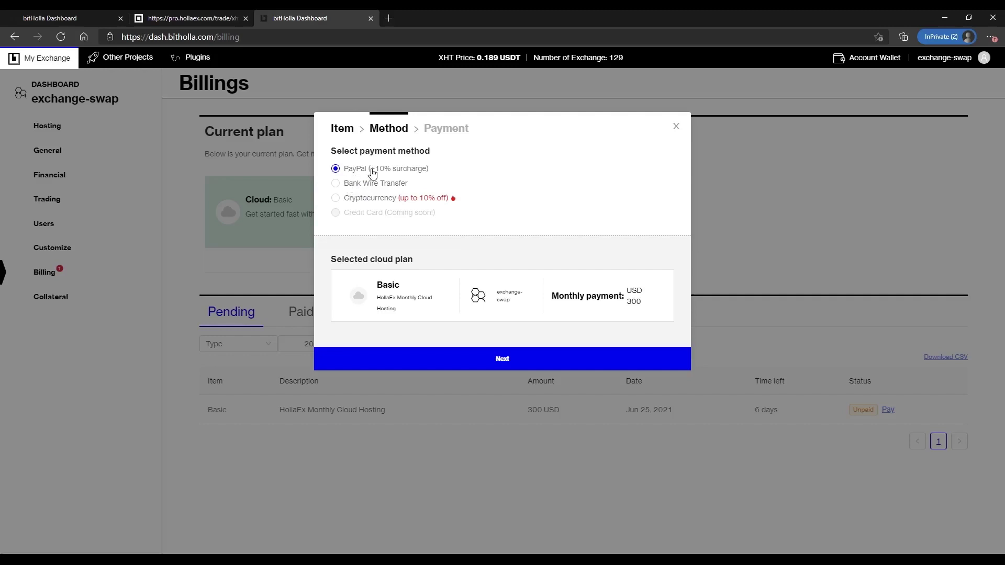
{"action": "left_click", "coordinate": [358, 187]}
{"action": "left_click", "coordinate": [358, 202]}
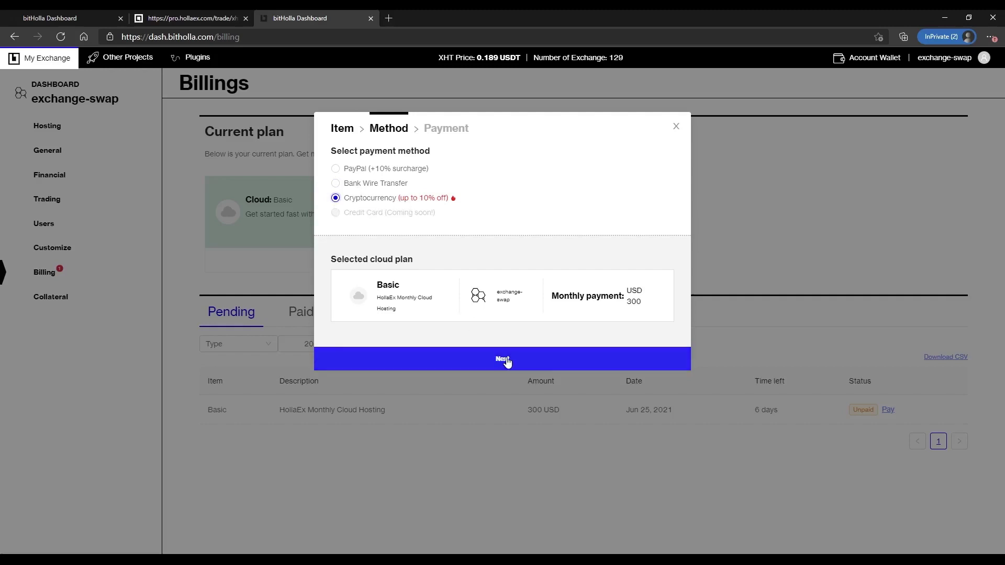
{"action": "left_click", "coordinate": [506, 360]}
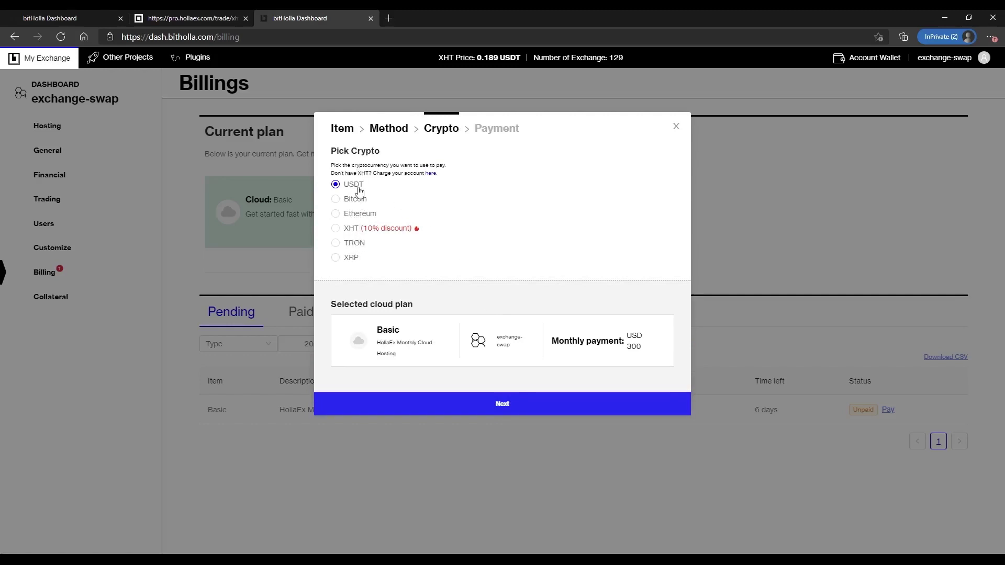
{"action": "left_click", "coordinate": [337, 231]}
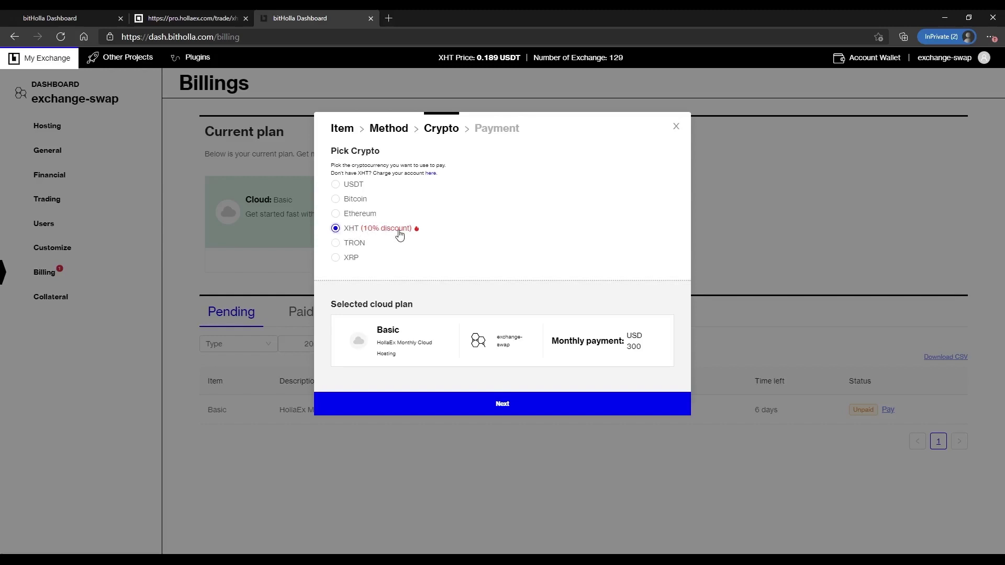
{"action": "left_click", "coordinate": [539, 410]}
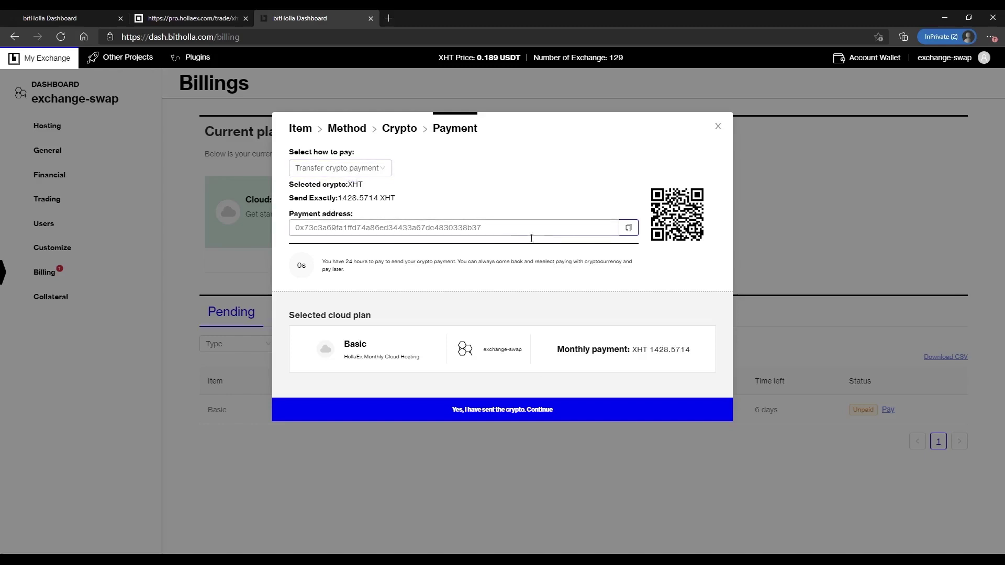
- Copy the XHT payment address and switch the payment method to Pay from wallet
{"action": "left_click", "coordinate": [628, 227]}
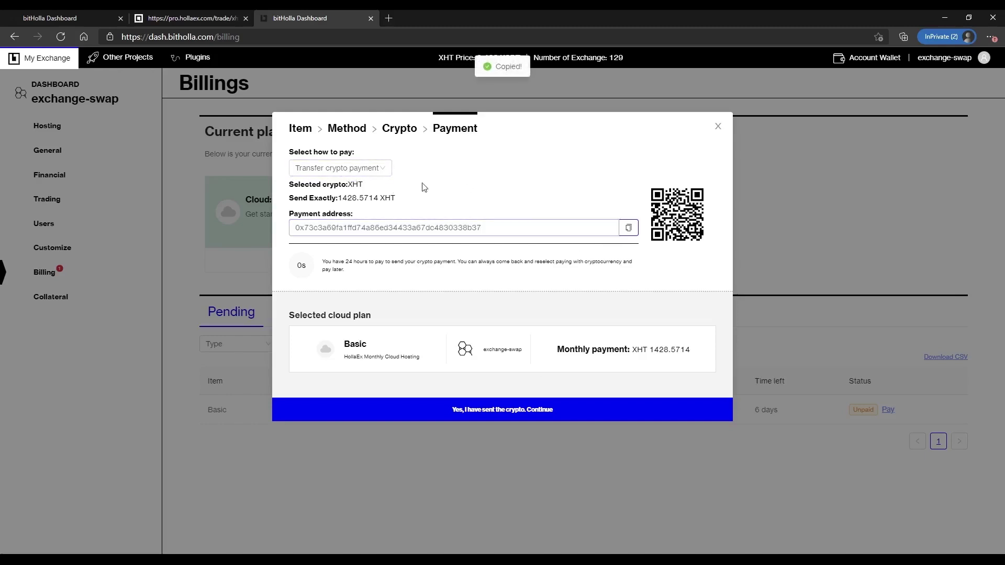
{"action": "left_click", "coordinate": [384, 168]}
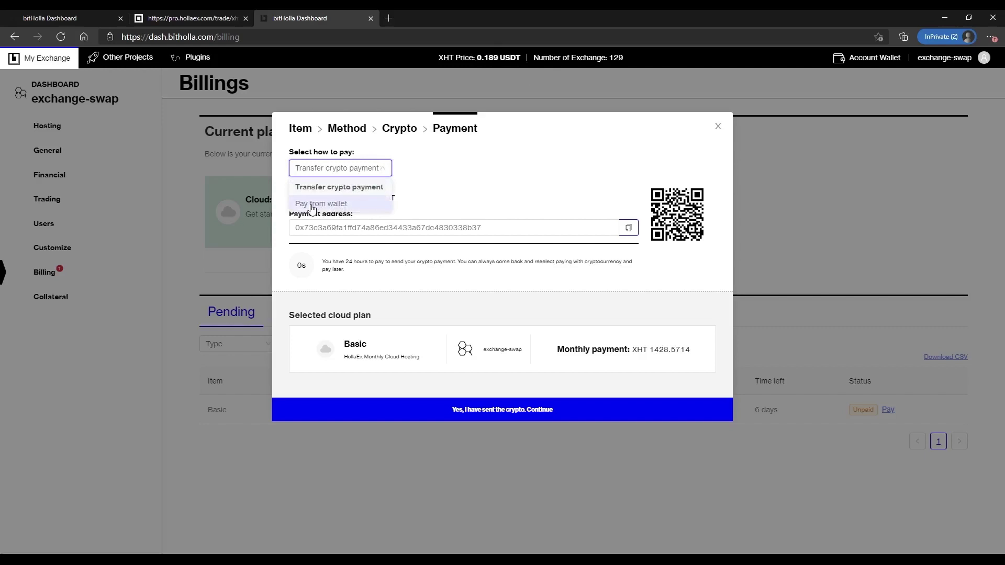
{"action": "left_click", "coordinate": [337, 209]}
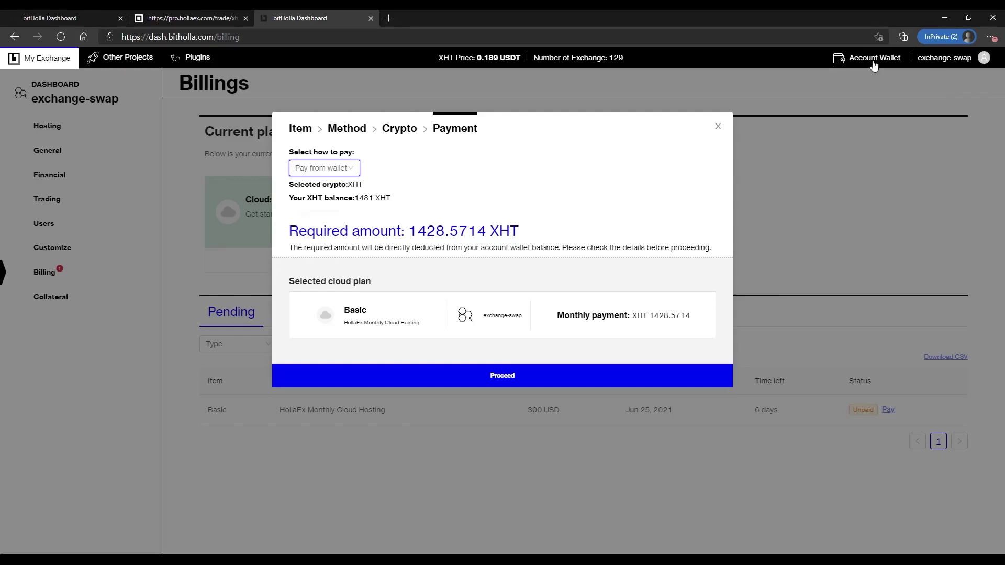
- Check the 1481 XHT wallet balance covers 1428.5714 XHT and pay the bill
{"action": "left_click_drag", "start_coordinate": [357, 198], "coordinate": [387, 198]}
{"action": "left_click", "coordinate": [360, 198]}
{"action": "left_click_drag", "start_coordinate": [411, 230], "coordinate": [448, 231]}
{"action": "double_click", "coordinate": [370, 199]}
{"action": "double_click", "coordinate": [435, 233]}
{"action": "left_click", "coordinate": [501, 378]}
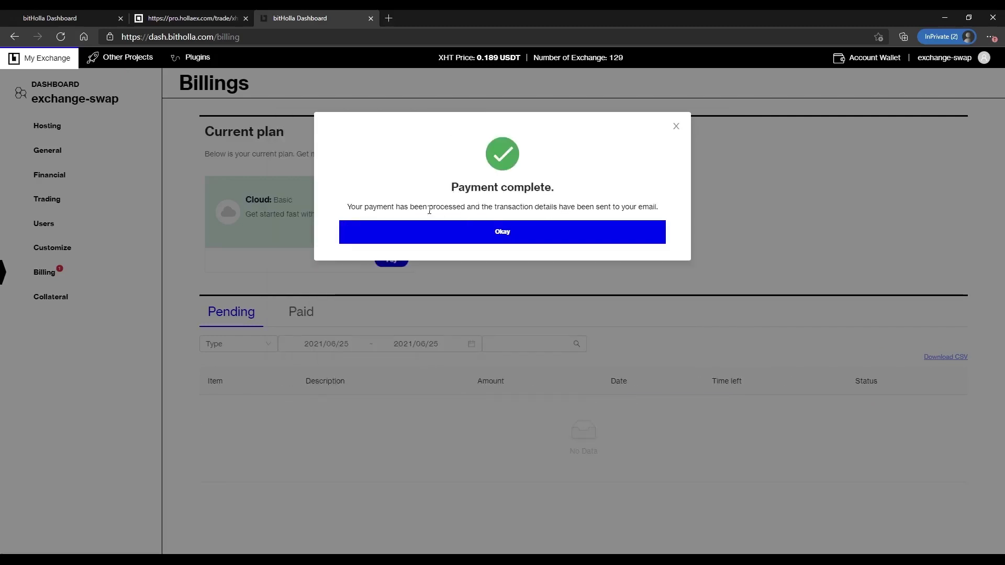
- Dismiss the payment notice, reload Billing to confirm the Basic plan is Paid, and view Hosting
{"action": "left_click_drag", "start_coordinate": [429, 209], "coordinate": [660, 211]}
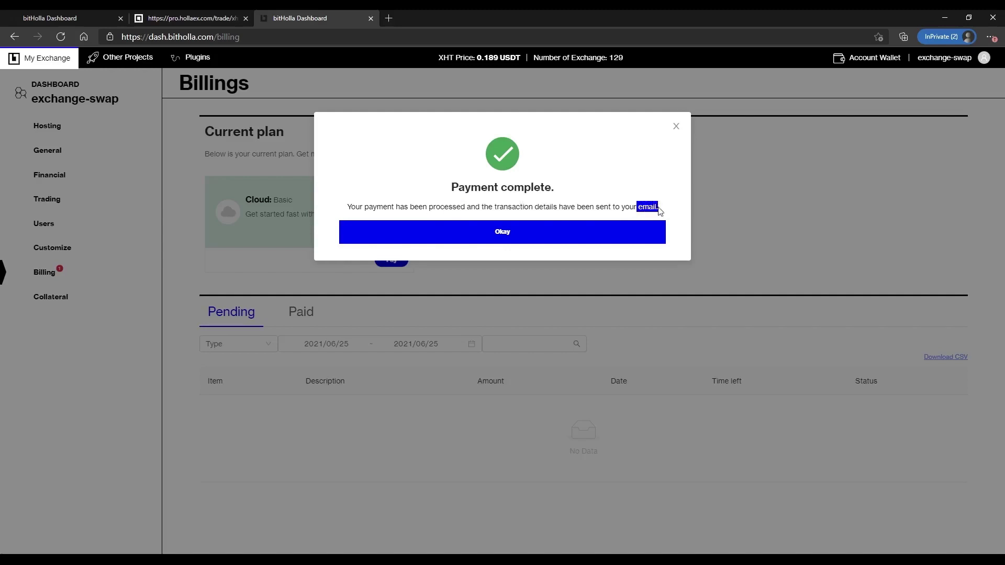
{"action": "left_click", "coordinate": [503, 238]}
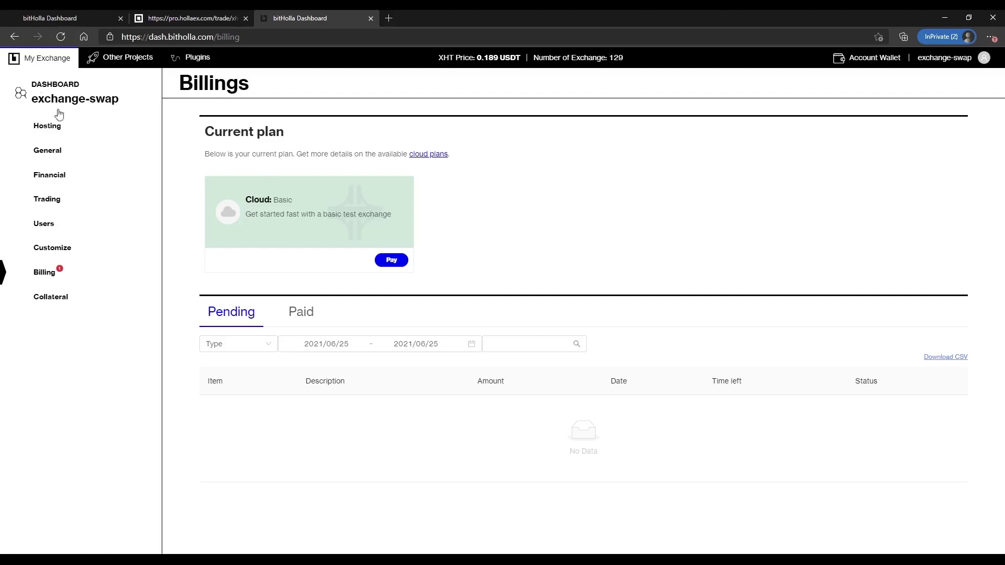
{"action": "left_click", "coordinate": [60, 36]}
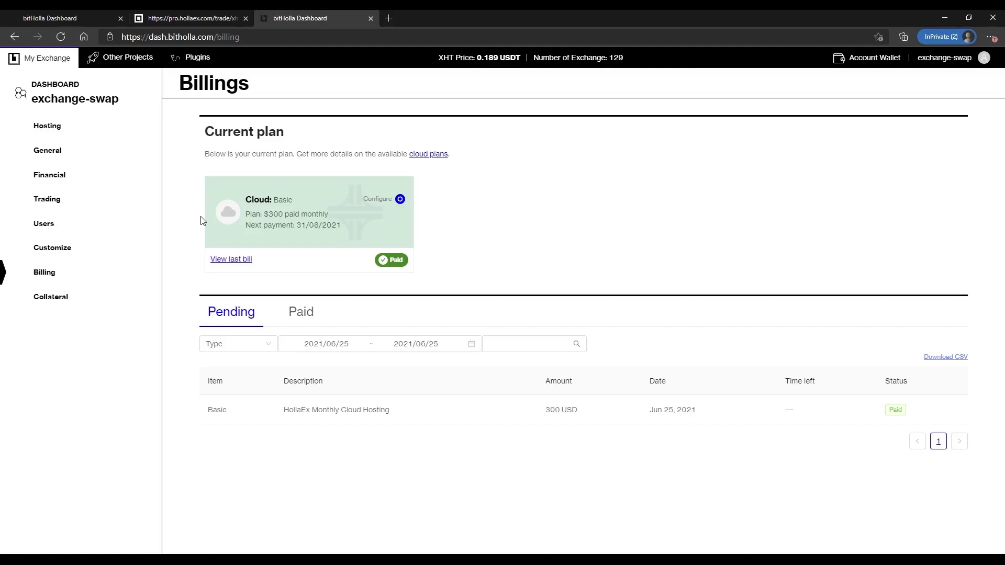
{"action": "left_click", "coordinate": [48, 129]}
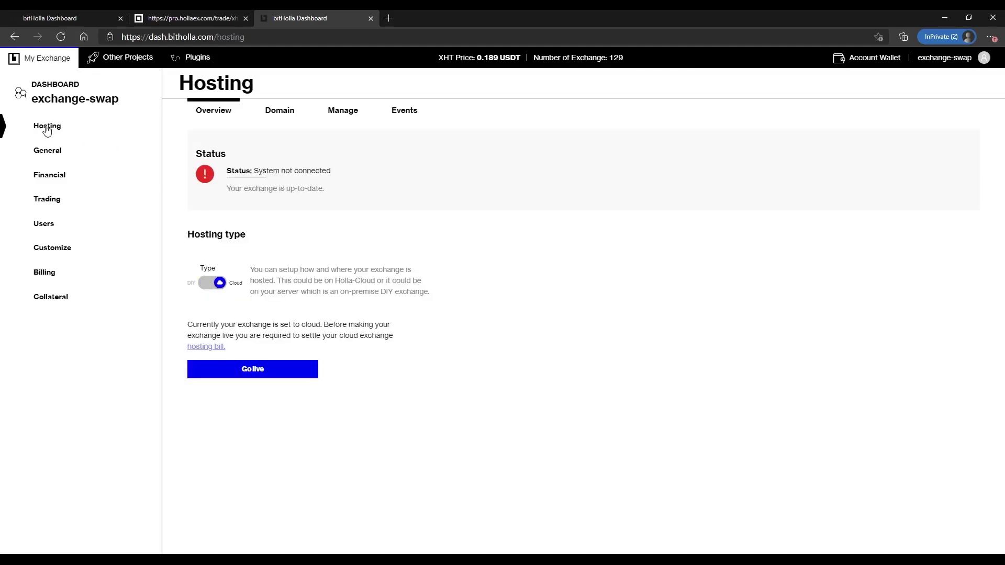
- Confirm going live with the cloud exchange, noting the roughly 30-minute build estimate
{"action": "left_click", "coordinate": [250, 373]}
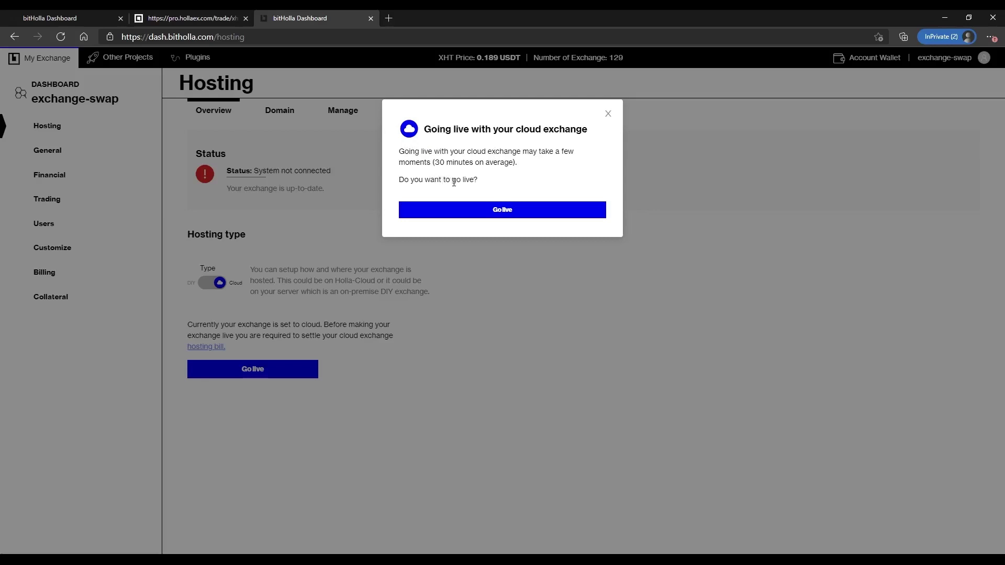
{"action": "left_click_drag", "start_coordinate": [436, 163], "coordinate": [513, 162]}
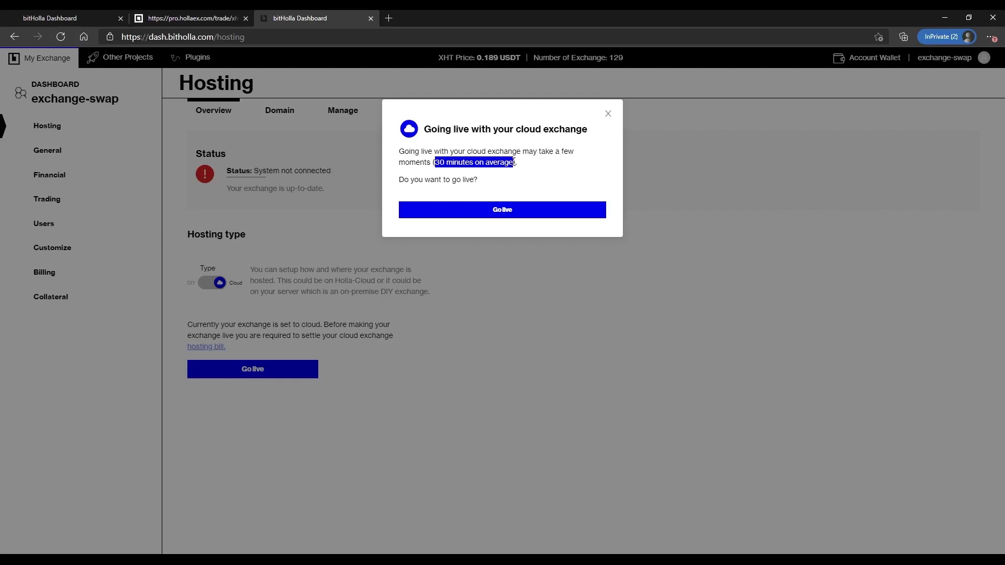
{"action": "left_click", "coordinate": [505, 210]}
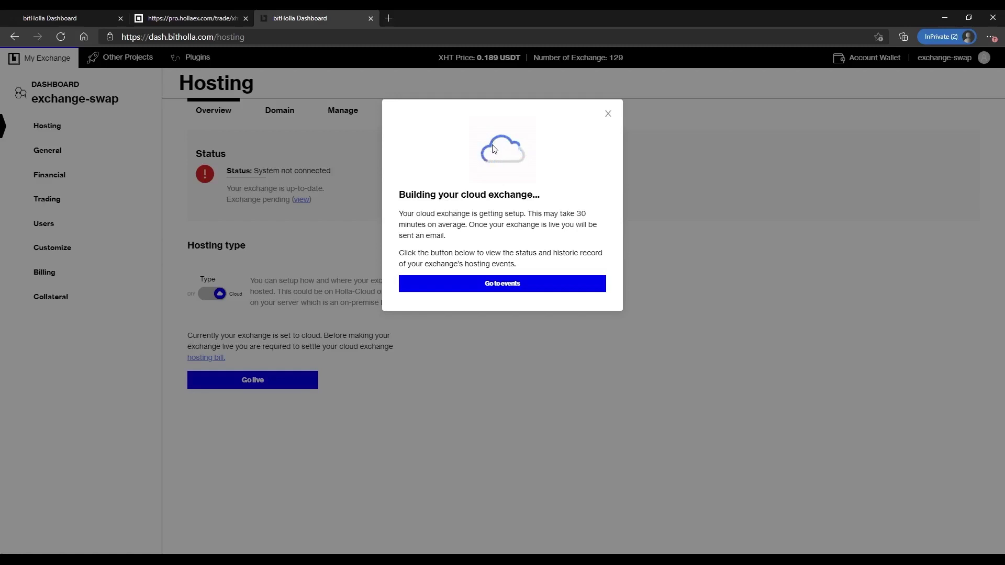
- Watch the hosting event log, refreshing until the setup event turns from in queue to success
{"action": "left_click", "coordinate": [504, 288]}
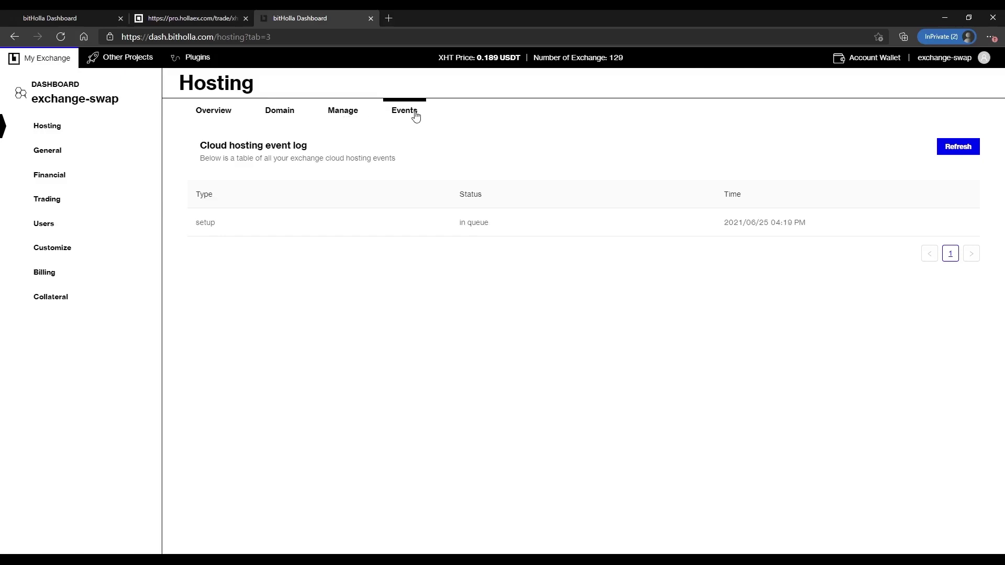
{"action": "left_click_drag", "start_coordinate": [458, 223], "coordinate": [488, 223]}
{"action": "double_click", "coordinate": [467, 195]}
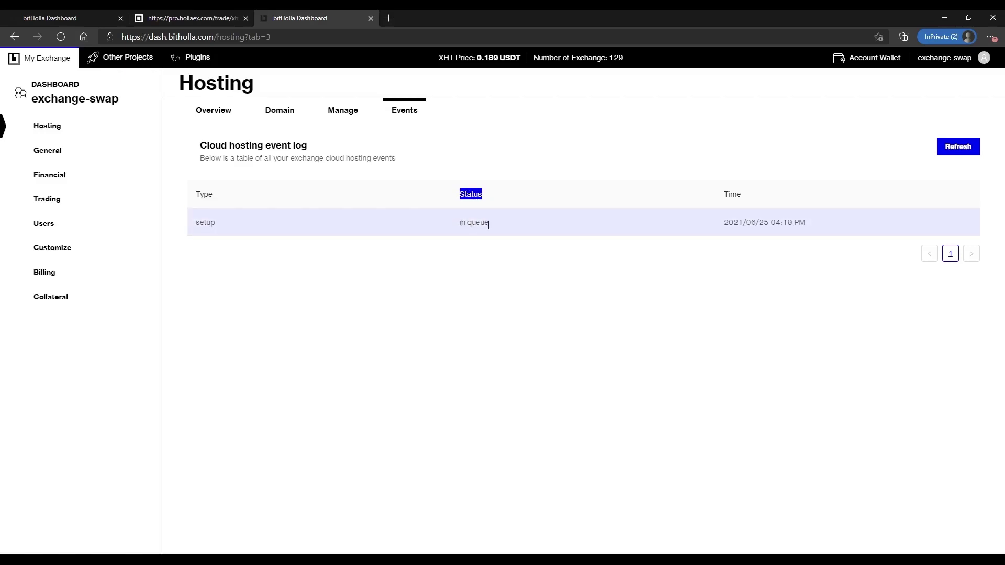
{"action": "left_click_drag", "start_coordinate": [458, 224], "coordinate": [489, 224]}
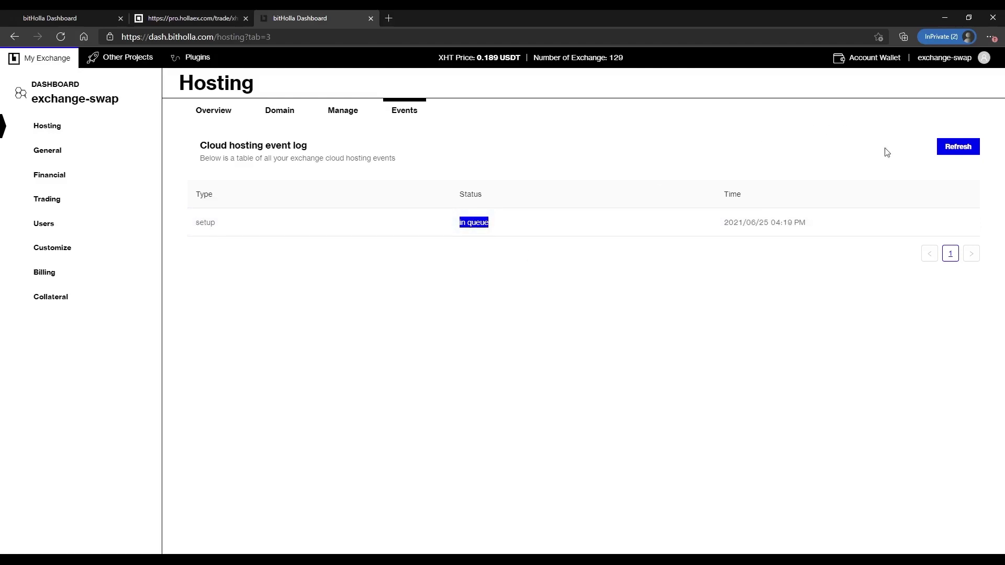
{"action": "left_click", "coordinate": [961, 148]}
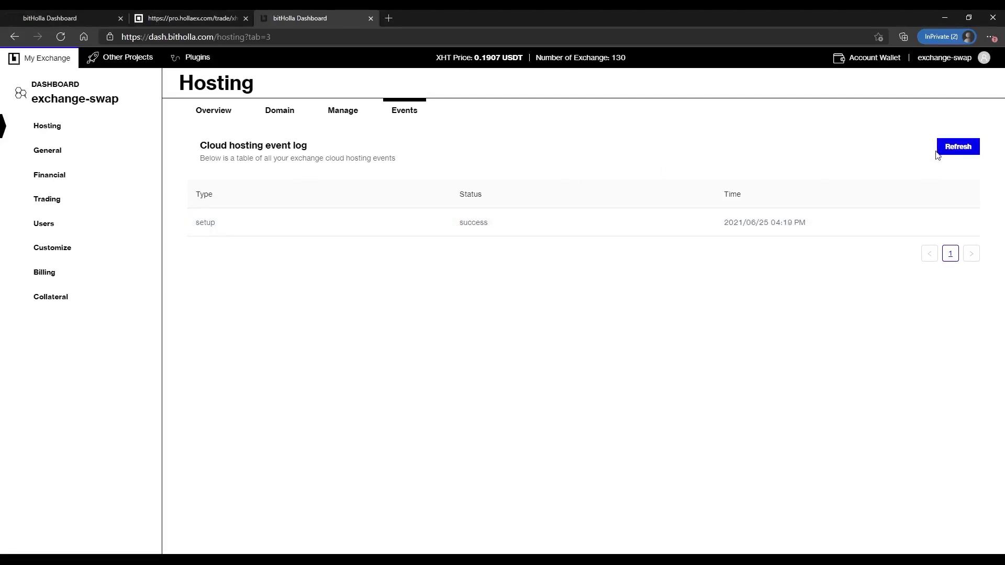
{"action": "double_click", "coordinate": [466, 194]}
{"action": "double_click", "coordinate": [469, 222]}
{"action": "left_click", "coordinate": [201, 110]}
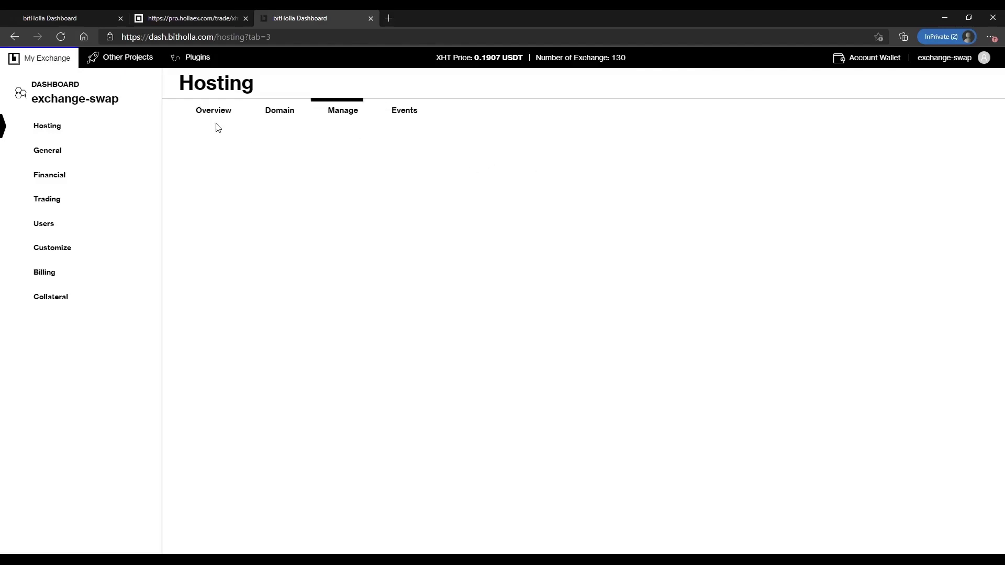
- Reload the hosting overview to confirm the status reads System connected
{"action": "left_click_drag", "start_coordinate": [253, 169], "coordinate": [331, 173]}
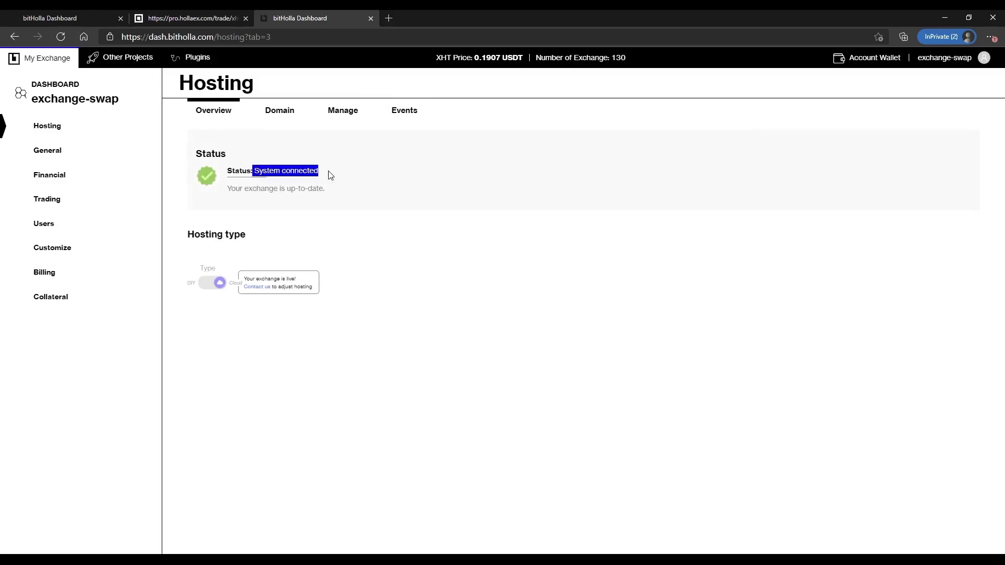
{"action": "left_click_drag", "start_coordinate": [231, 188], "coordinate": [338, 189]}
{"action": "left_click", "coordinate": [301, 197]}
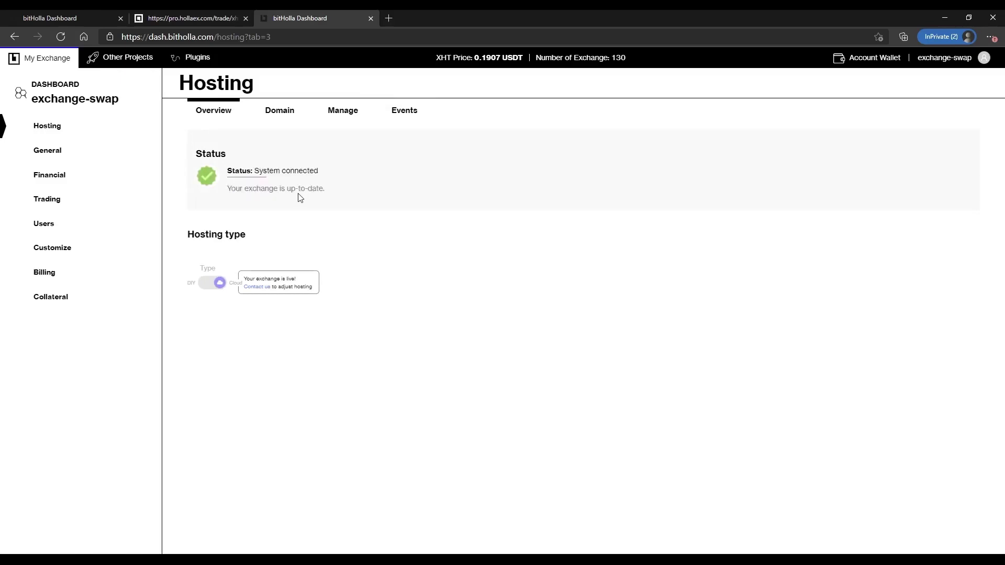
{"action": "left_click", "coordinate": [61, 36]}
{"action": "left_click", "coordinate": [217, 109]}
- Glance at the Contact us details, then view the connected main and API domains
{"action": "left_click", "coordinate": [265, 288]}
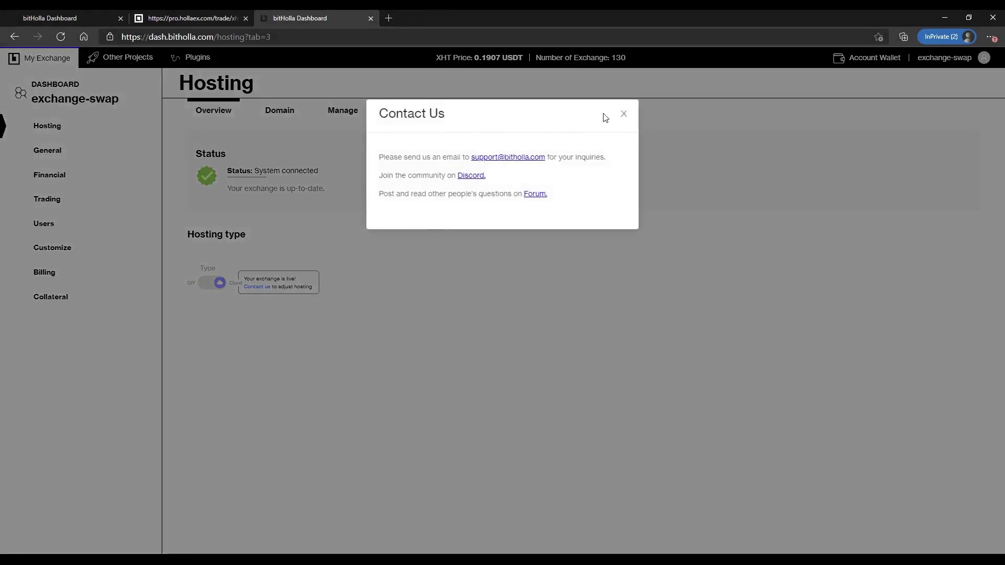
{"action": "left_click", "coordinate": [624, 115]}
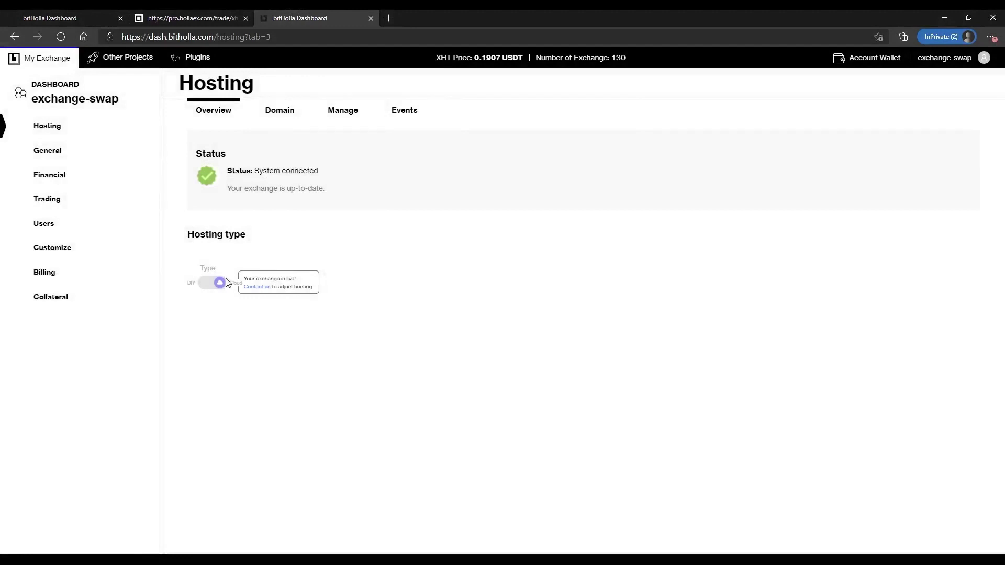
{"action": "left_click", "coordinate": [281, 119]}
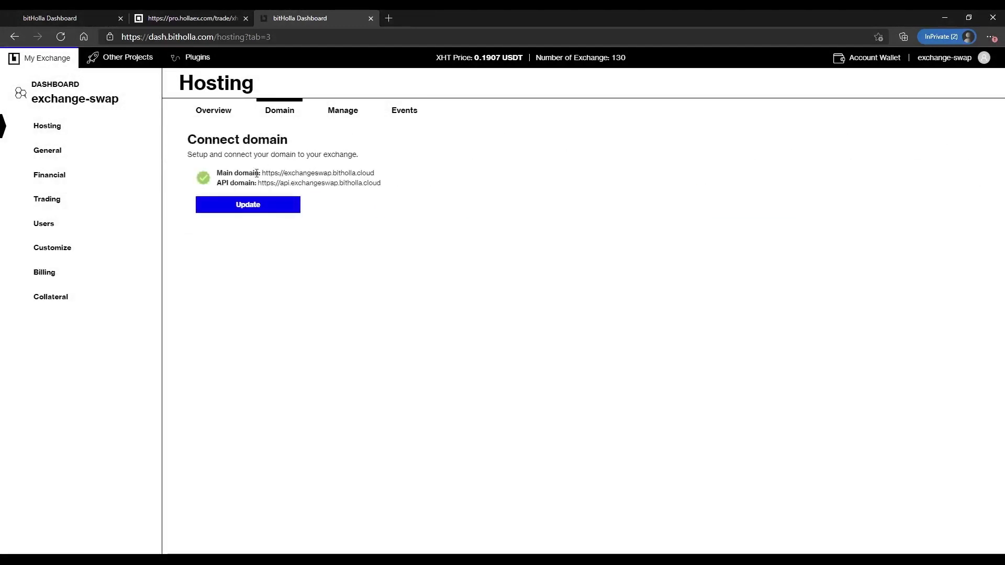
- Copy the main domain URL and load exchangeswap.bitholla.cloud in a new browser tab
{"action": "left_click_drag", "start_coordinate": [263, 174], "coordinate": [379, 178]}
{"action": "key", "text": "ctrl+c"}
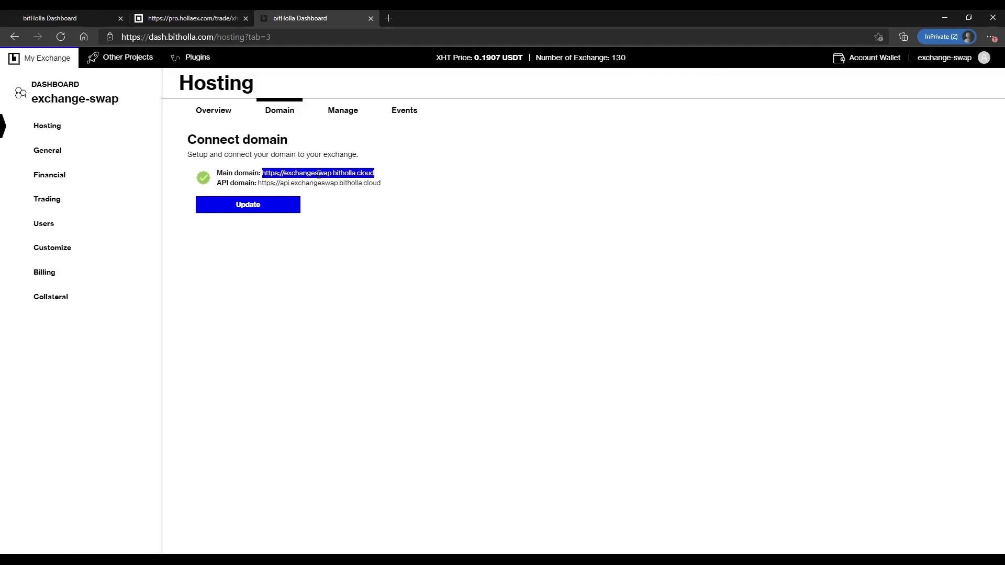
{"action": "left_click", "coordinate": [389, 18]}
{"action": "key", "text": "ctrl+v"}
{"action": "key", "text": "Return"}
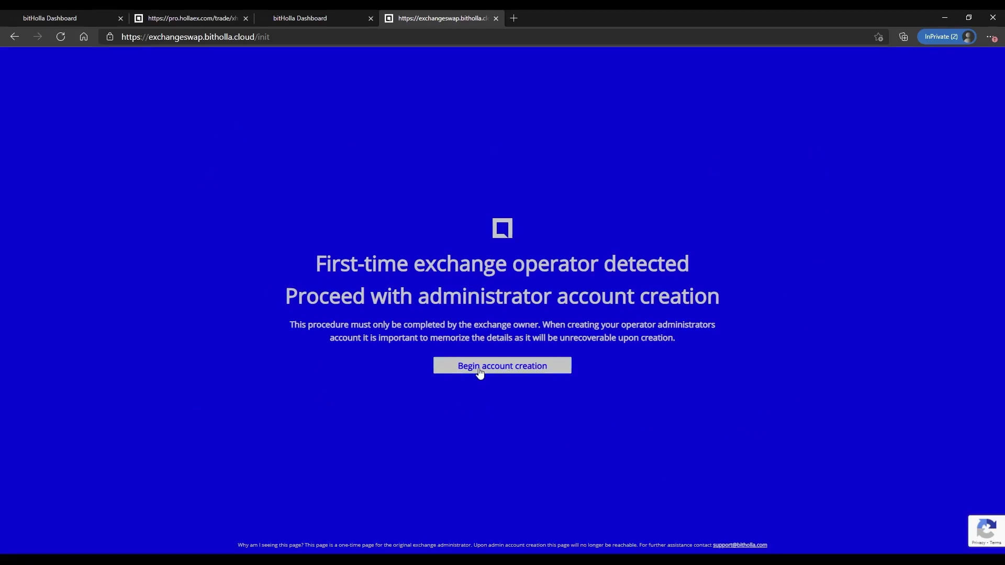
- Start creating the operator administrator account and submit the administrator email address
{"action": "left_click", "coordinate": [480, 367]}
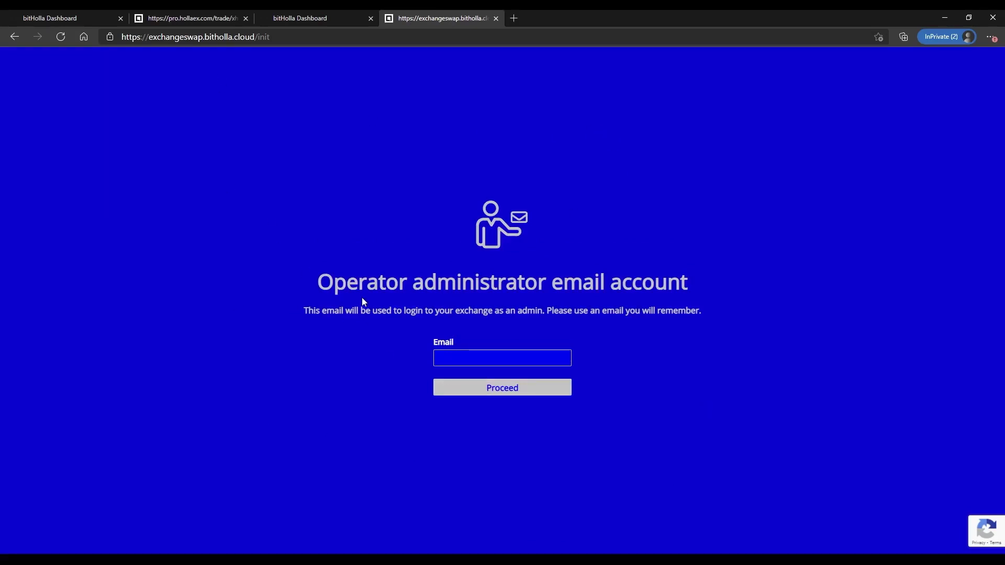
{"action": "left_click_drag", "start_coordinate": [318, 280], "coordinate": [546, 277]}
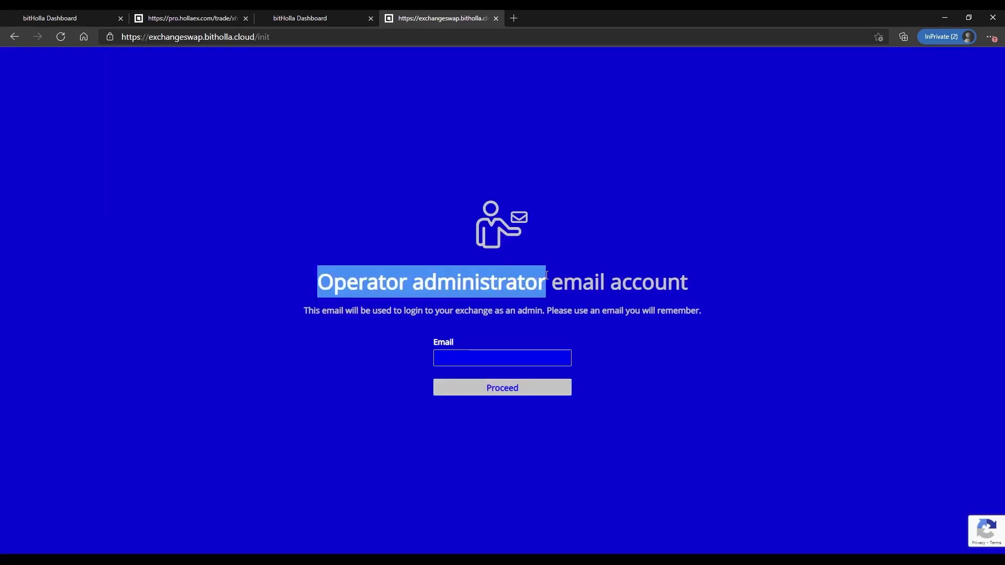
{"action": "left_click", "coordinate": [494, 377]}
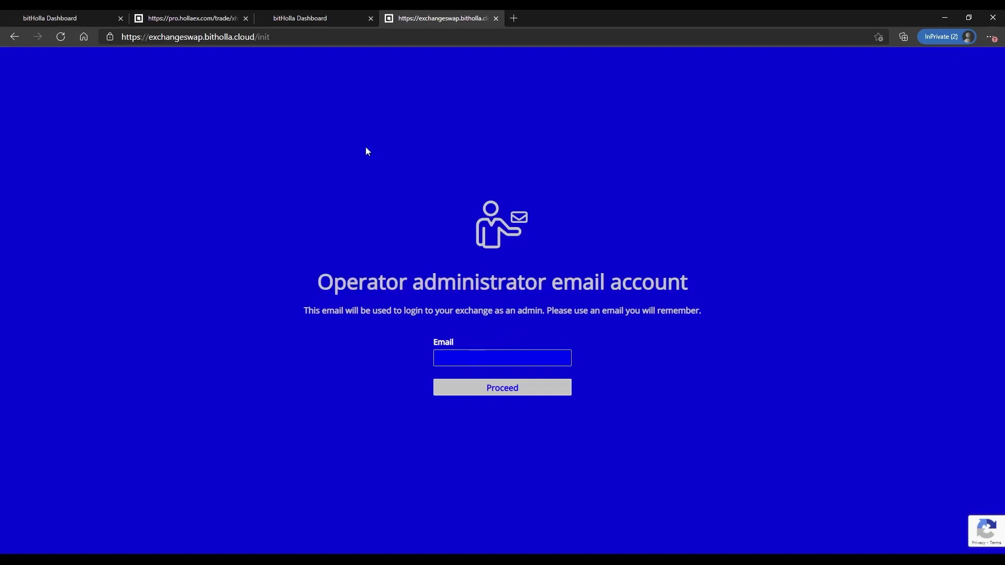
{"action": "left_click", "coordinate": [296, 23]}
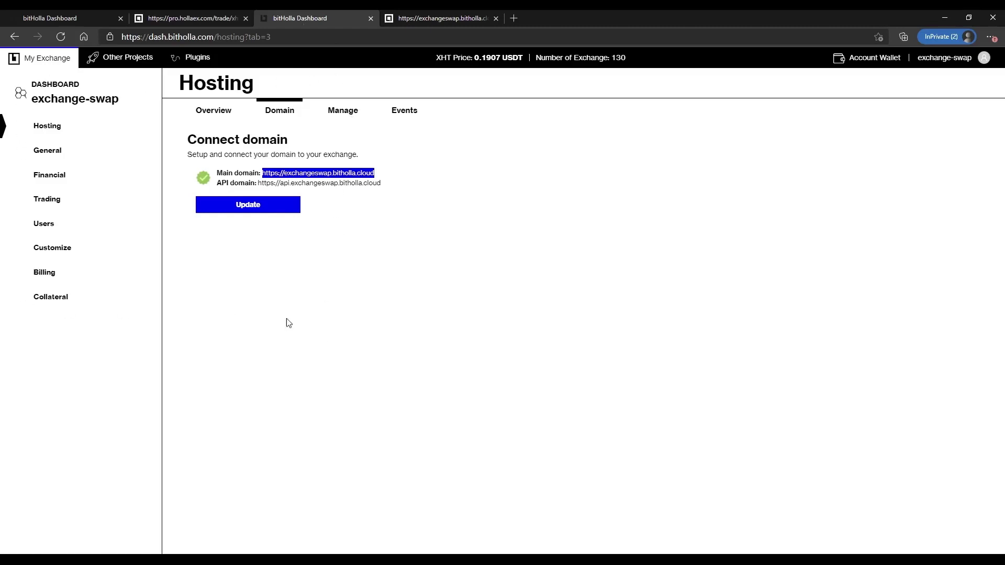
{"action": "left_click", "coordinate": [442, 24]}
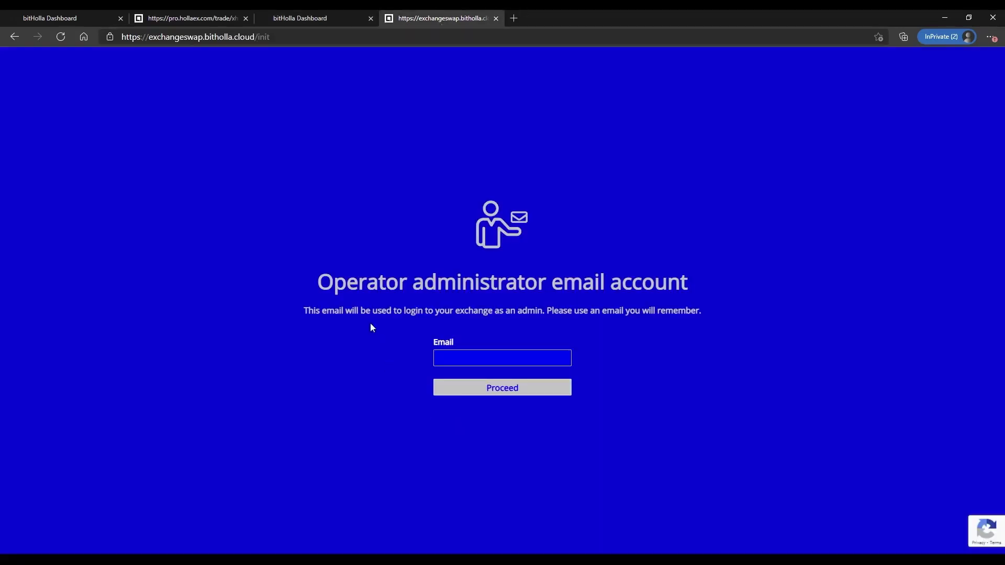
{"action": "left_click", "coordinate": [453, 357]}
{"action": "left_click", "coordinate": [464, 350]}
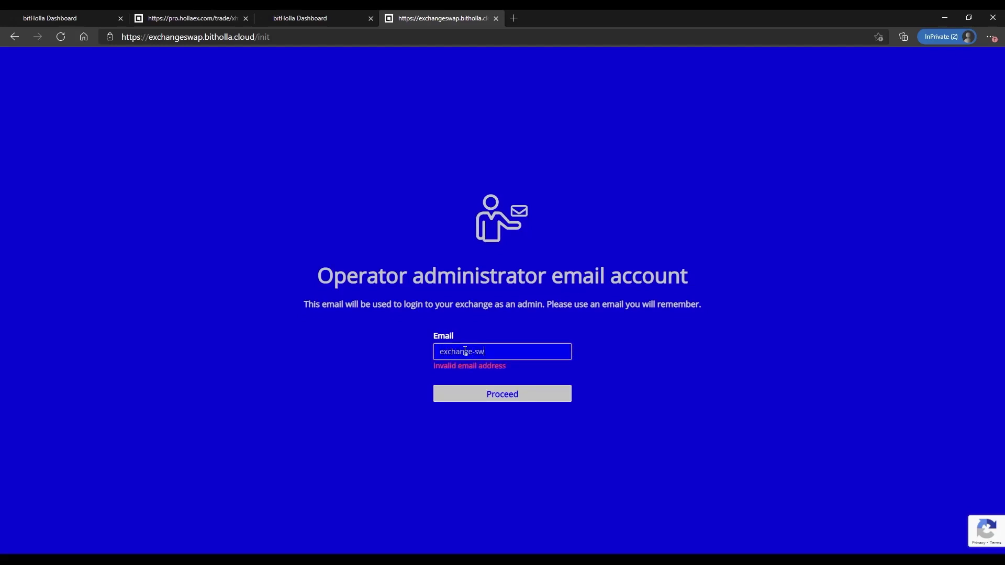
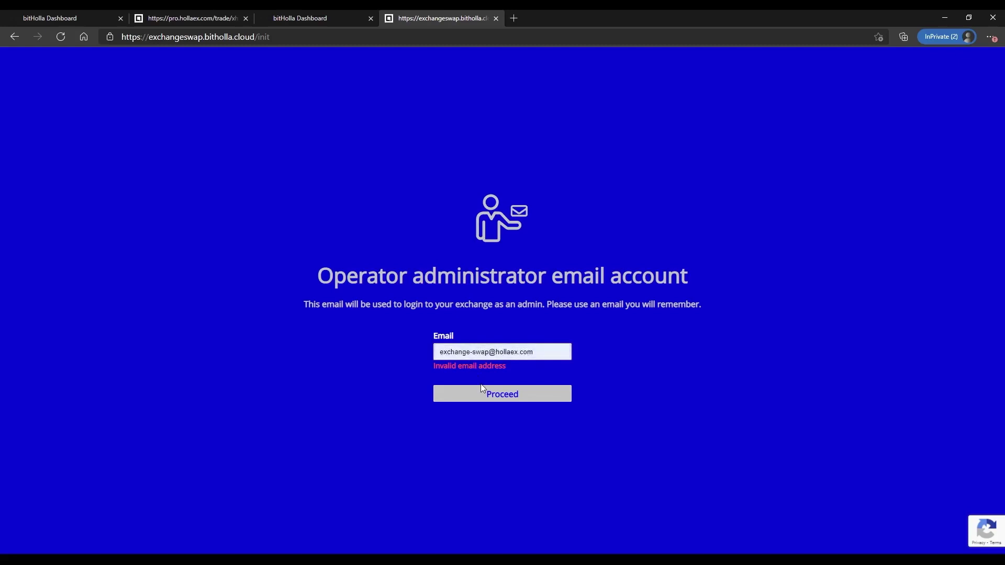
{"action": "left_click", "coordinate": [511, 396]}
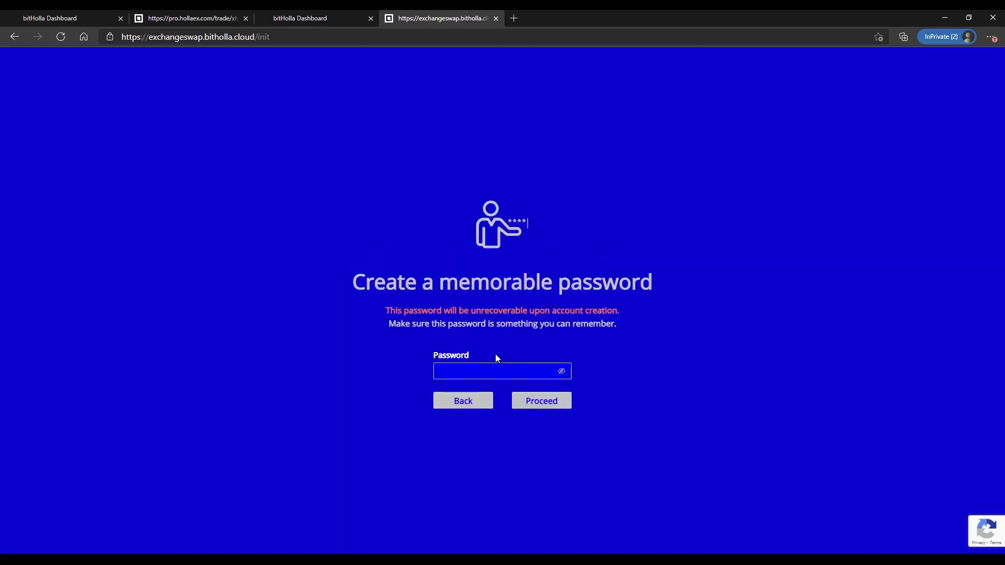
- Set and retype the administrator password to create the account
{"action": "left_click", "coordinate": [477, 368]}
{"action": "type", "text": "****"}
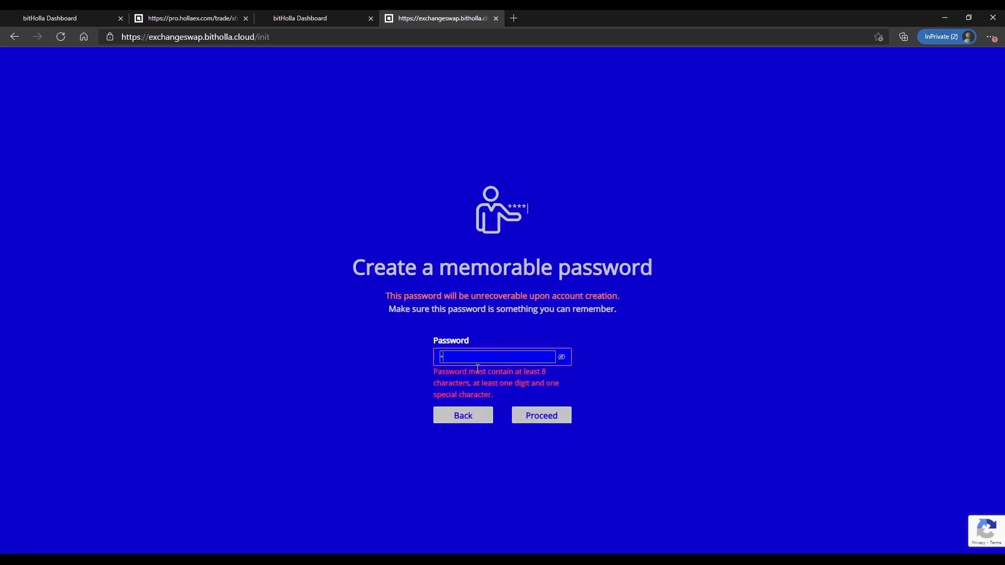
{"action": "type", "text": "*****"}
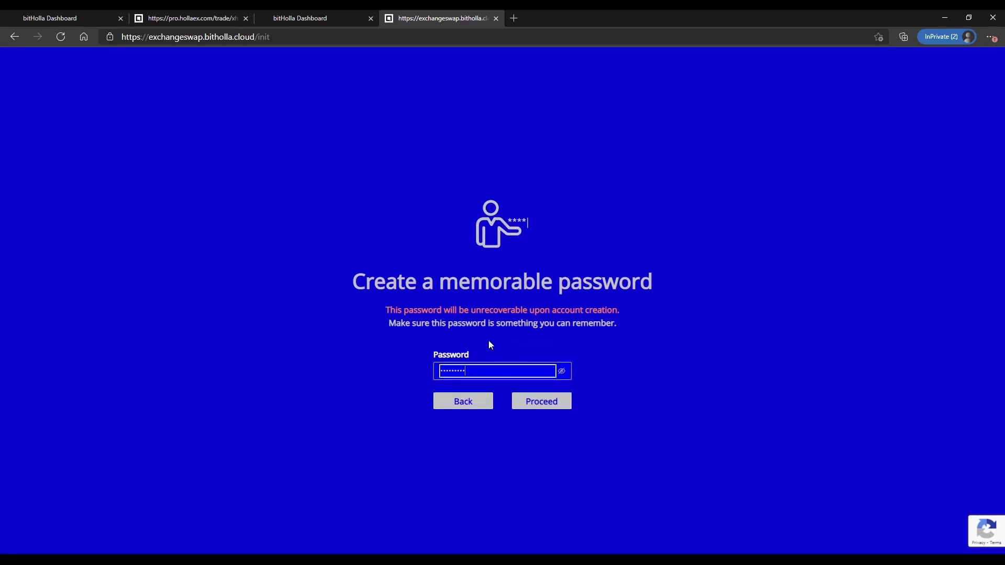
{"action": "left_click", "coordinate": [542, 401]}
{"action": "left_click", "coordinate": [474, 362]}
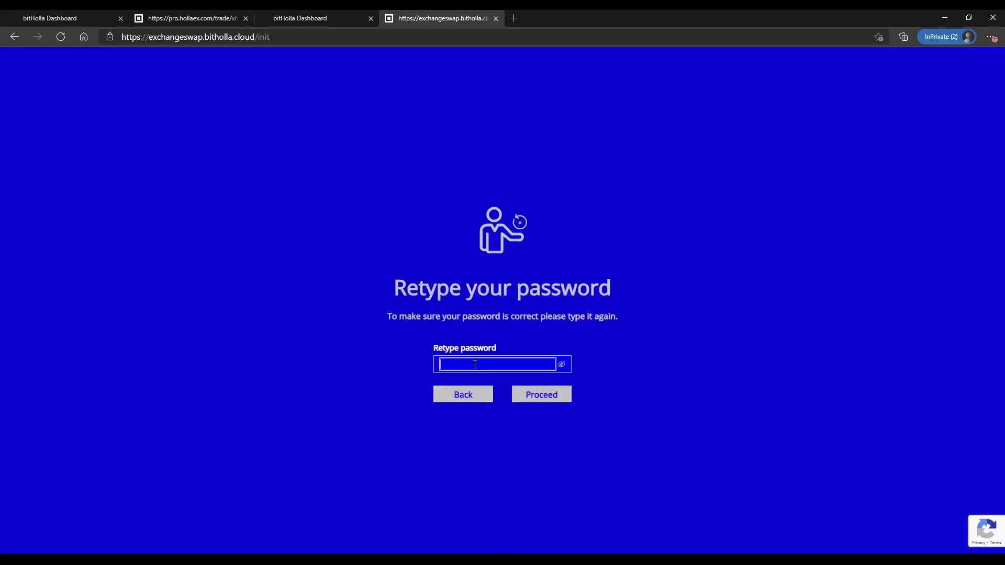
{"action": "type", "text": "******"}
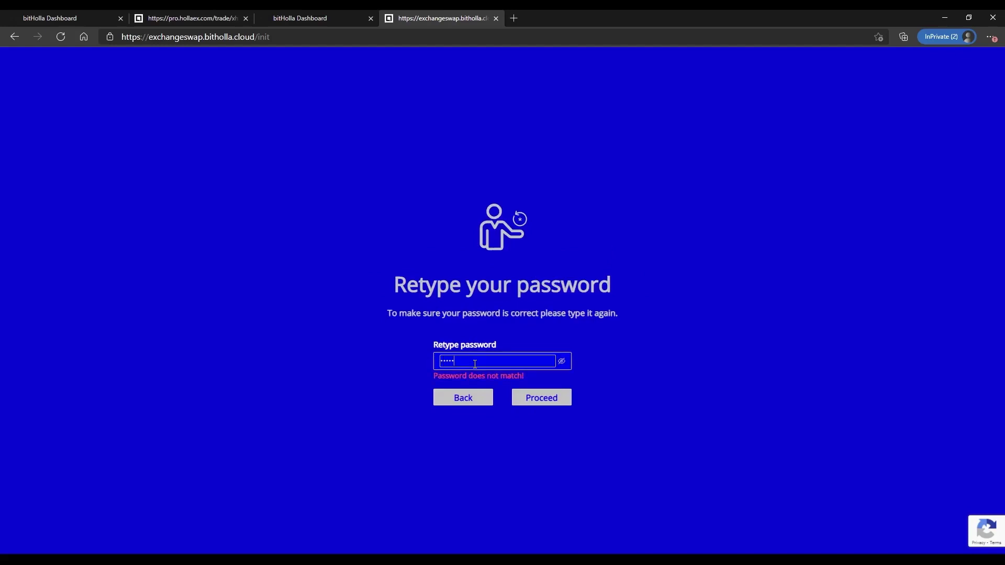
{"action": "type", "text": "***"}
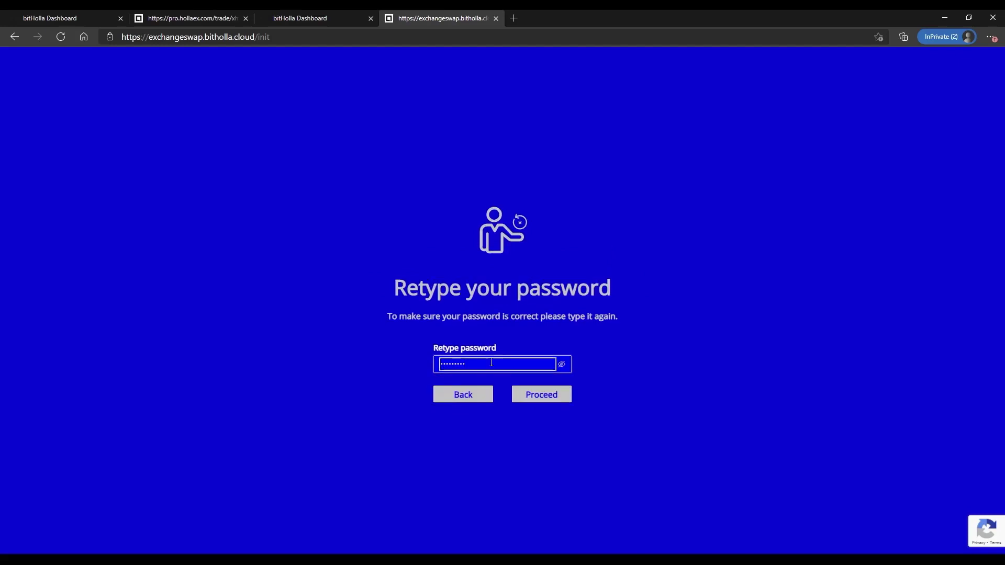
{"action": "left_click", "coordinate": [522, 394]}
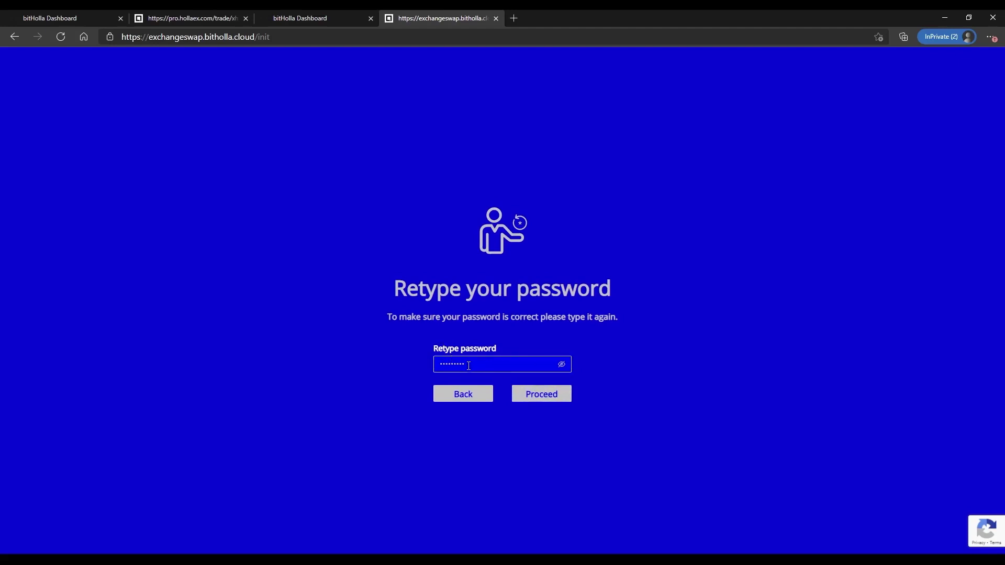
{"action": "left_click", "coordinate": [554, 400]}
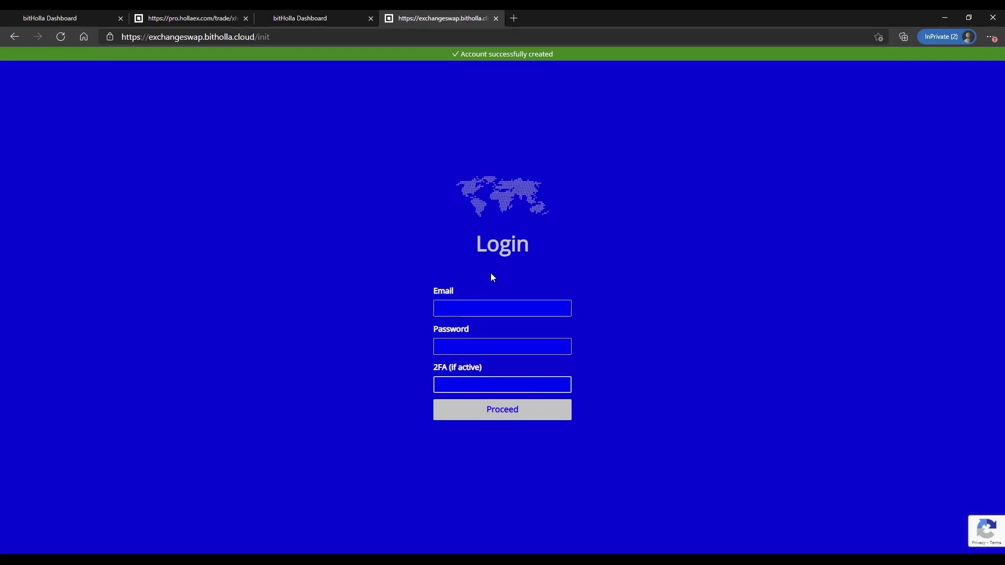
- Log in to the exchange with the operator's saved login email and account password
{"action": "left_click", "coordinate": [483, 309]}
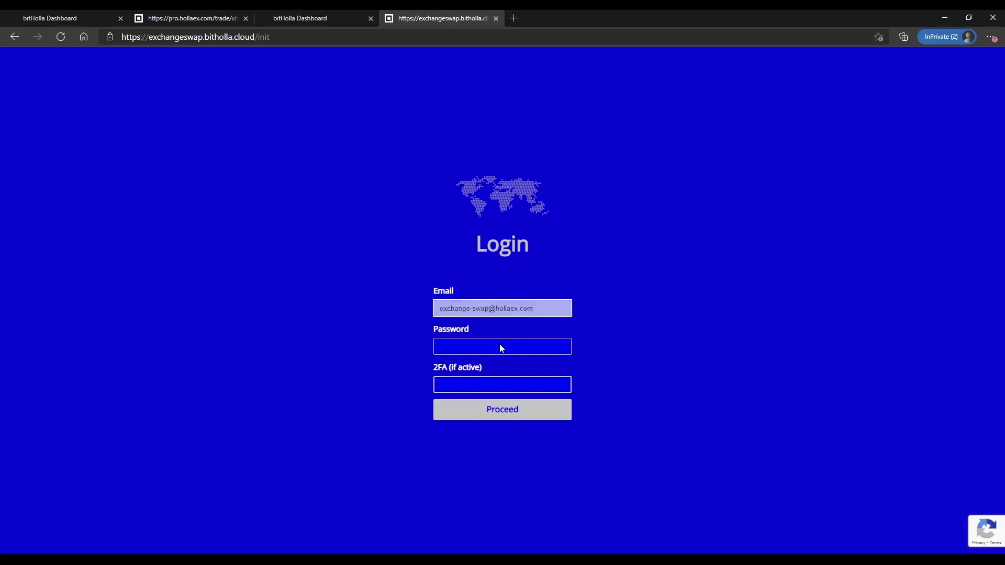
{"action": "left_click", "coordinate": [500, 344]}
{"action": "left_click", "coordinate": [482, 347]}
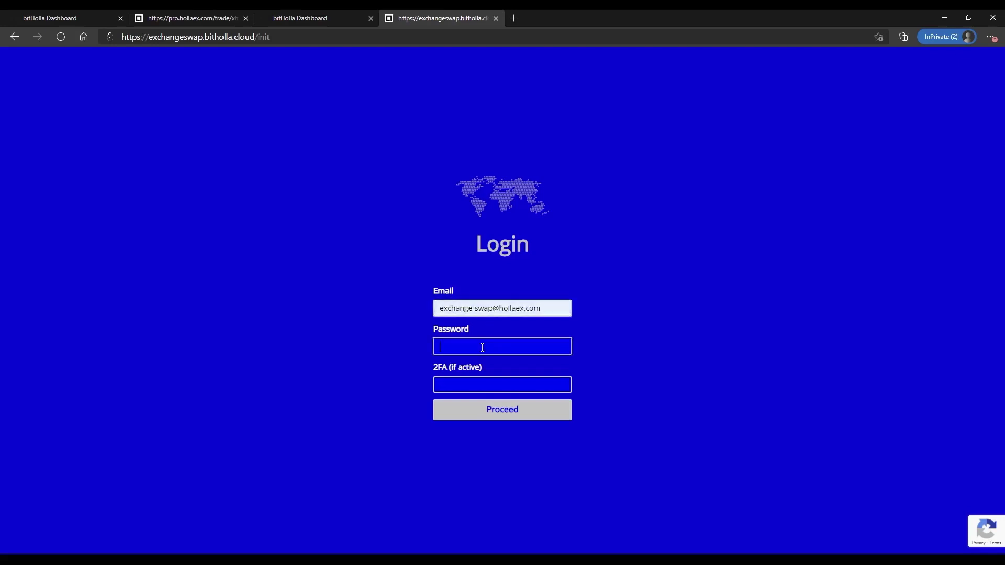
{"action": "type", "text": "*********"}
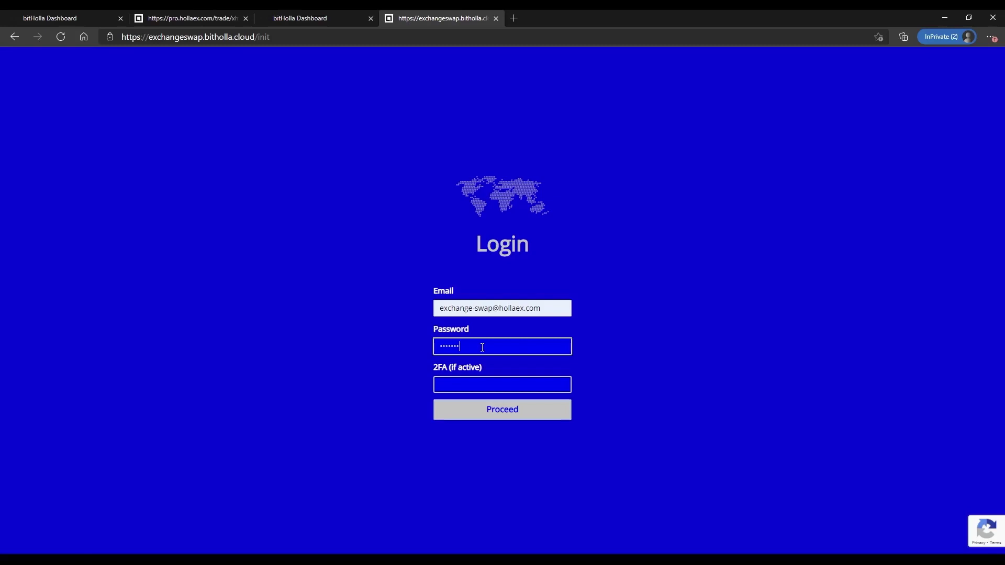
{"action": "left_click", "coordinate": [493, 409]}
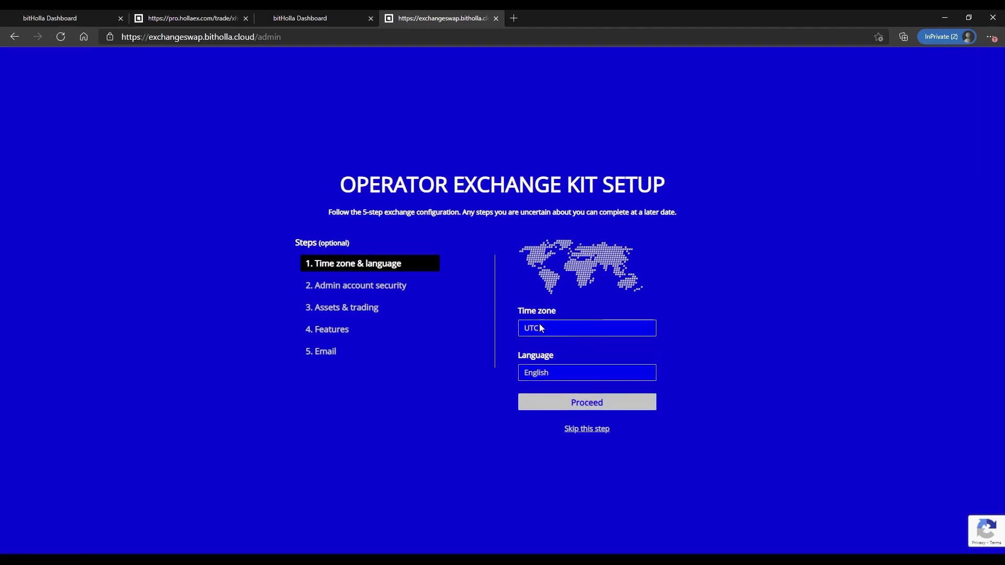
- Keep time zone UTC and language English, and skip the two-factor security step
{"action": "left_click", "coordinate": [541, 374]}
{"action": "left_click", "coordinate": [567, 365]}
{"action": "left_click", "coordinate": [581, 403]}
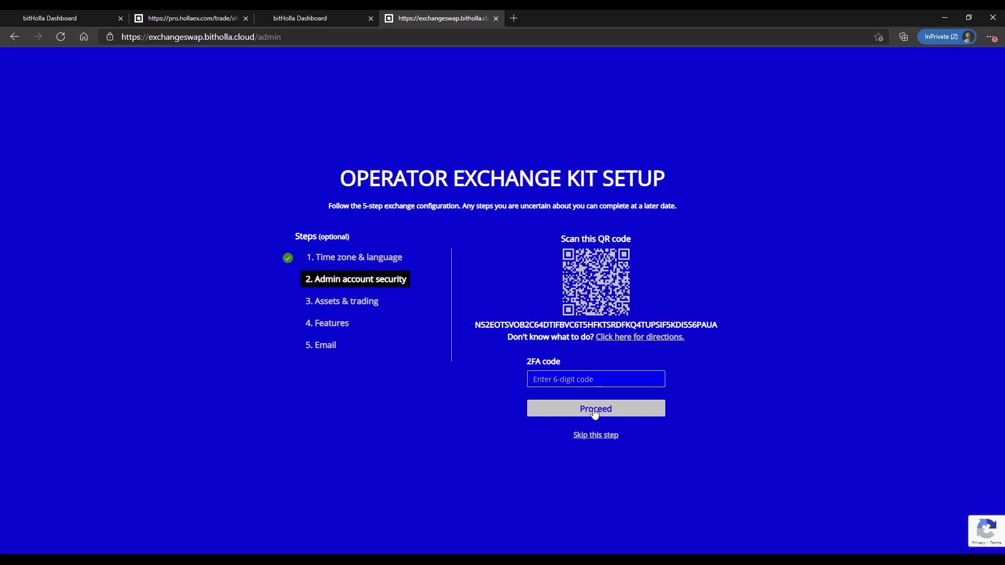
{"action": "left_click", "coordinate": [596, 436]}
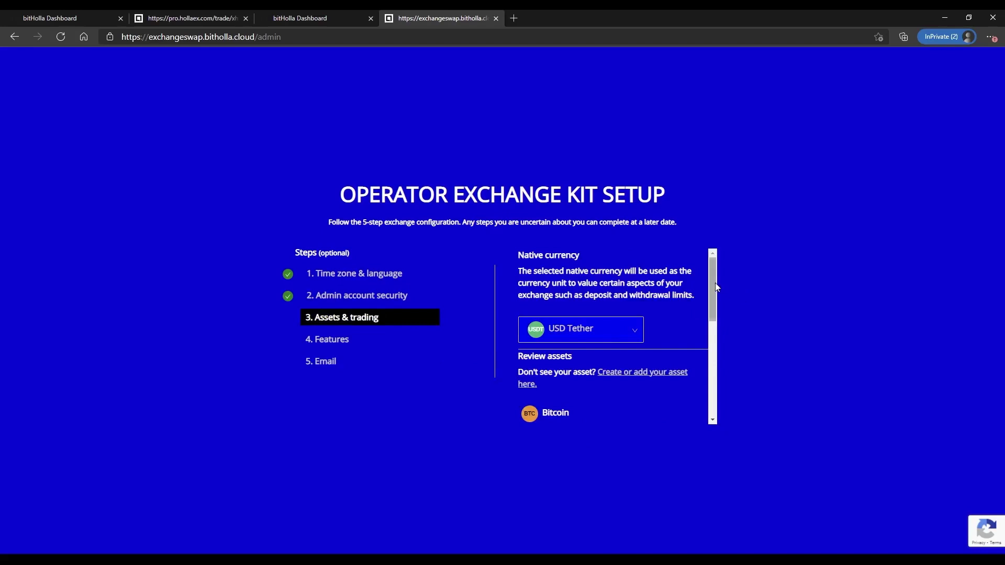
- Keep USD Tether as the native currency and review the four USDT trading pairs
{"action": "left_click", "coordinate": [575, 332]}
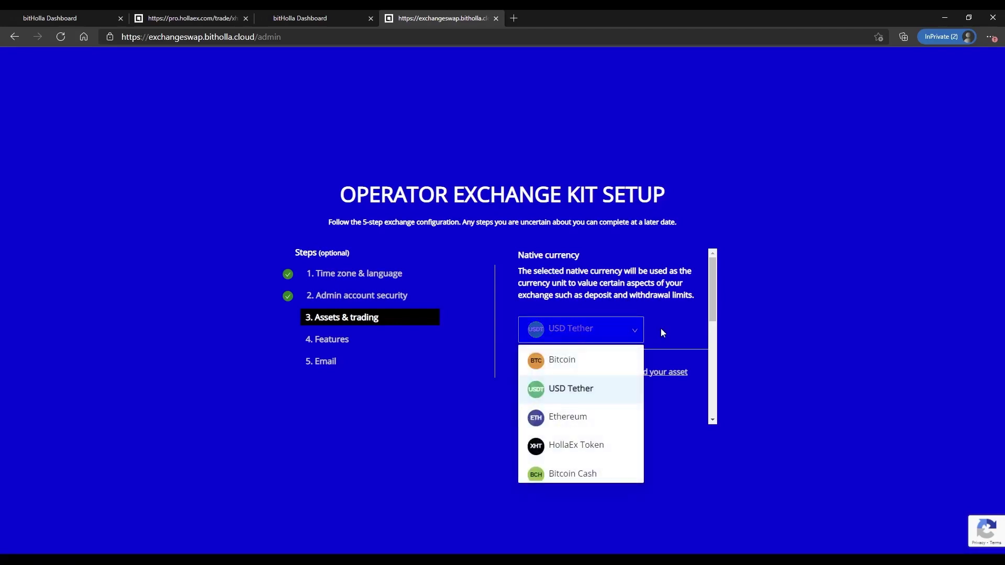
{"action": "scroll", "coordinate": [558, 429], "scroll_direction": "down", "scroll_amount": 1}
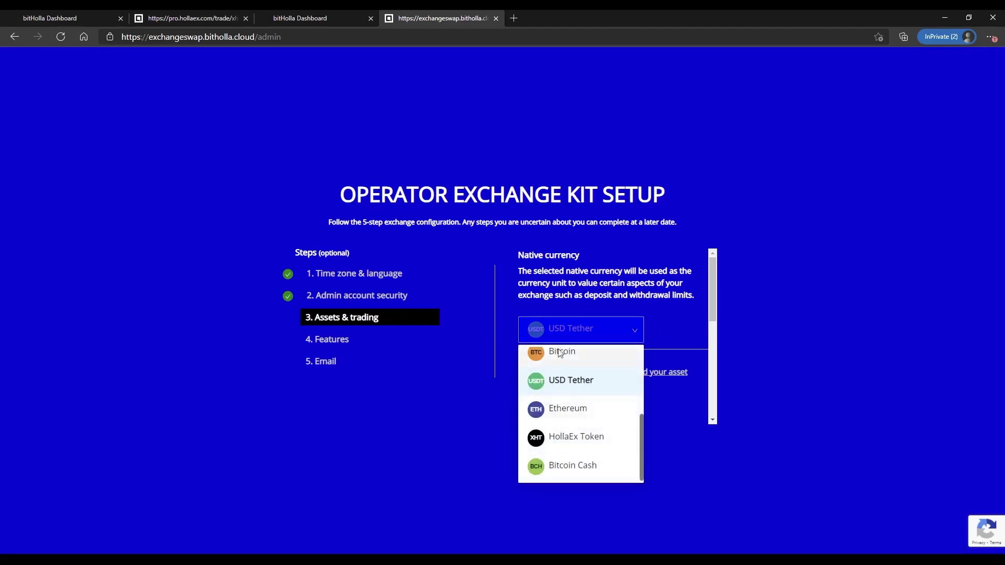
{"action": "scroll", "coordinate": [565, 372], "scroll_direction": "up", "scroll_amount": 1}
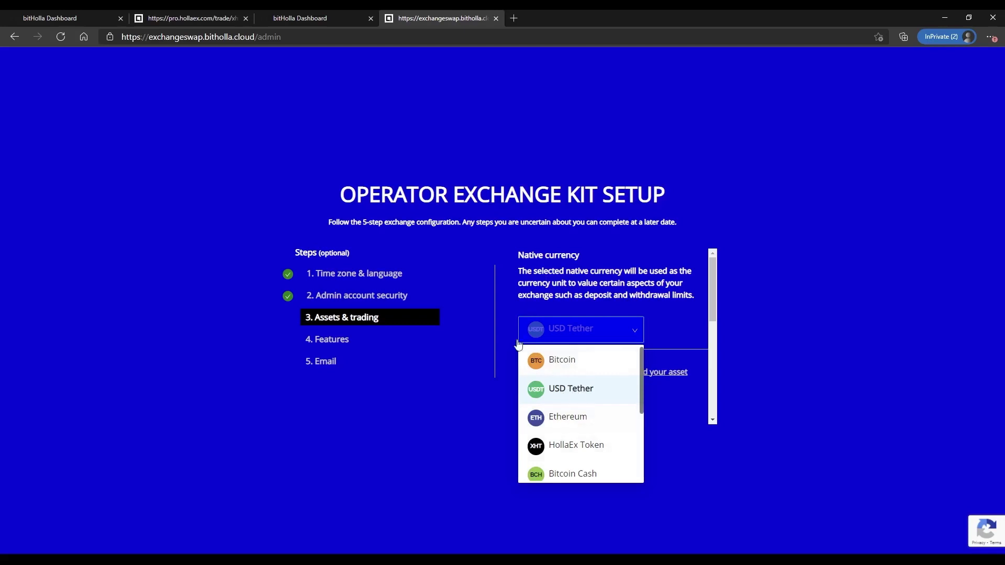
{"action": "left_click", "coordinate": [574, 388]}
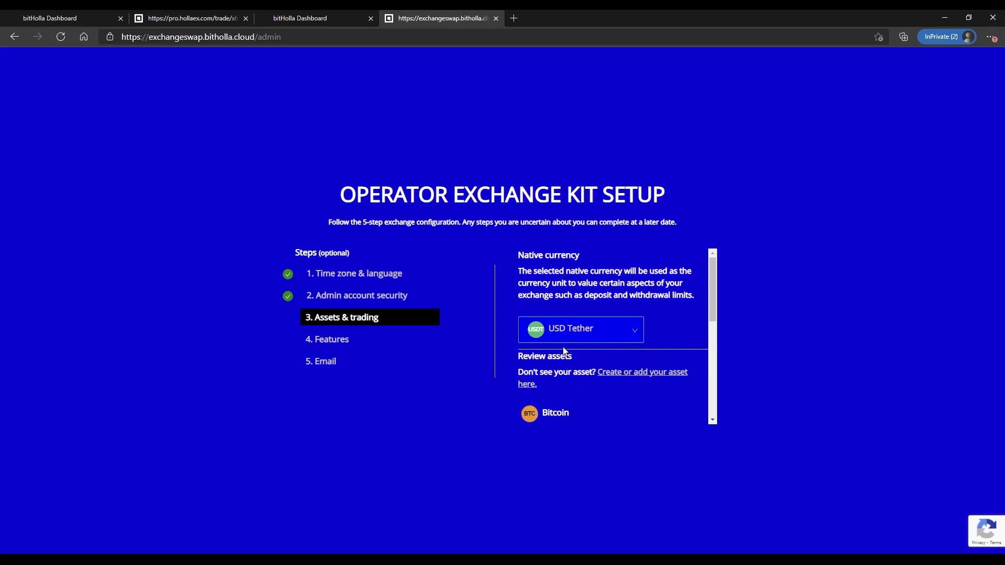
{"action": "left_click", "coordinate": [585, 330]}
{"action": "left_click", "coordinate": [557, 320]}
{"action": "left_click_drag", "start_coordinate": [711, 296], "coordinate": [715, 341]}
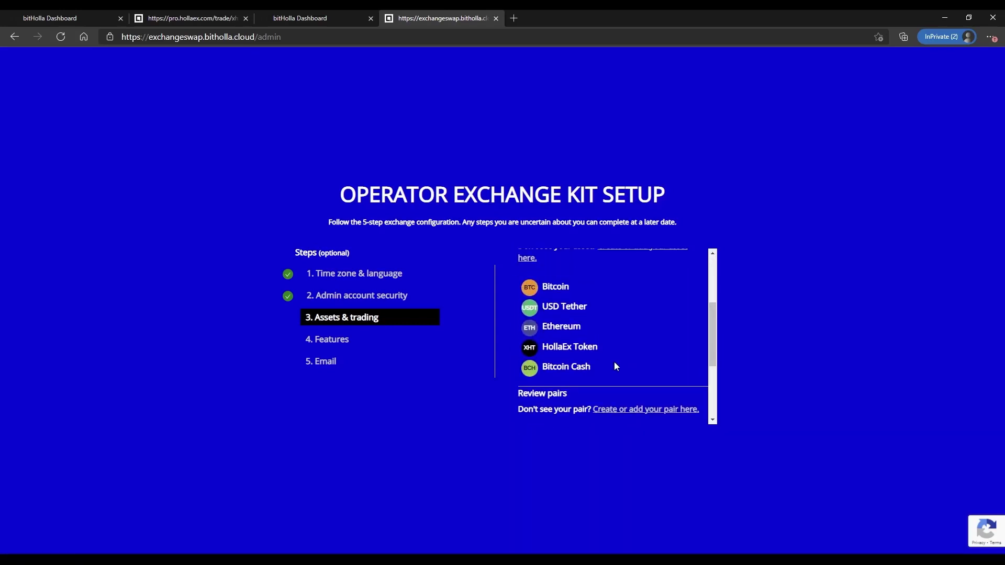
{"action": "left_click_drag", "start_coordinate": [615, 365], "coordinate": [541, 367]}
{"action": "left_click", "coordinate": [335, 18]}
{"action": "left_click", "coordinate": [457, 15]}
{"action": "left_click_drag", "start_coordinate": [570, 367], "coordinate": [610, 367]}
{"action": "scroll", "coordinate": [576, 374], "scroll_direction": "down", "scroll_amount": 3}
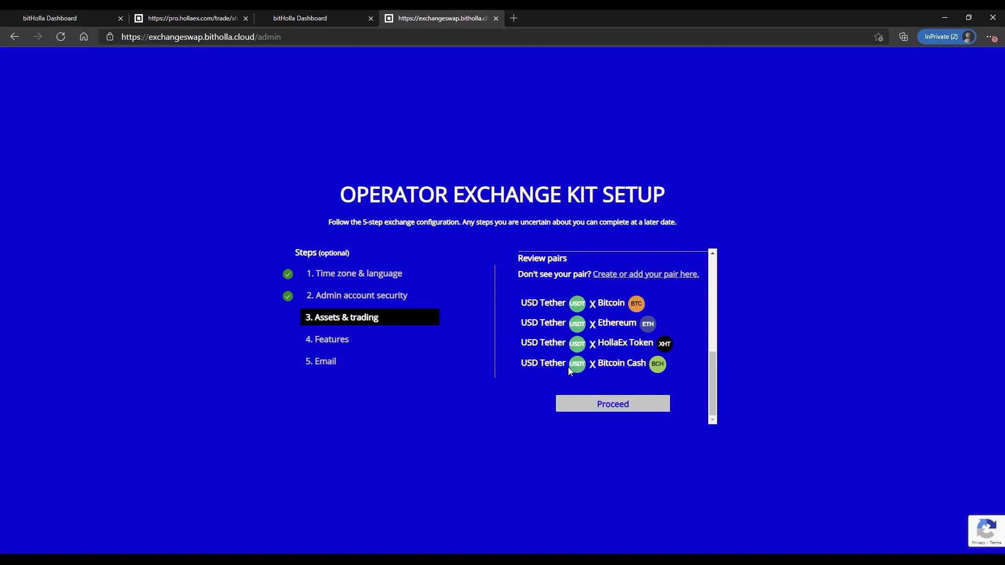
- Confirm the four USDT pairs, then accept trading features with Pro trade and Quick trade enabled
{"action": "left_click", "coordinate": [605, 404]}
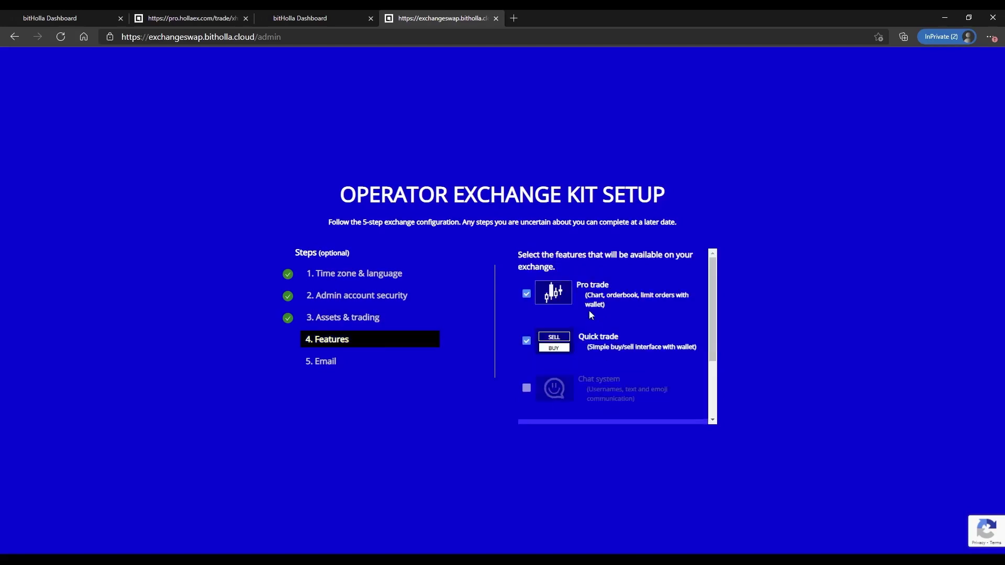
{"action": "scroll", "coordinate": [588, 345], "scroll_direction": "down", "scroll_amount": 2}
{"action": "scroll", "coordinate": [639, 351], "scroll_direction": "down", "scroll_amount": 1}
{"action": "scroll", "coordinate": [636, 358], "scroll_direction": "up", "scroll_amount": 1}
{"action": "scroll", "coordinate": [636, 357], "scroll_direction": "up", "scroll_amount": 2}
{"action": "scroll", "coordinate": [602, 341], "scroll_direction": "down", "scroll_amount": 1}
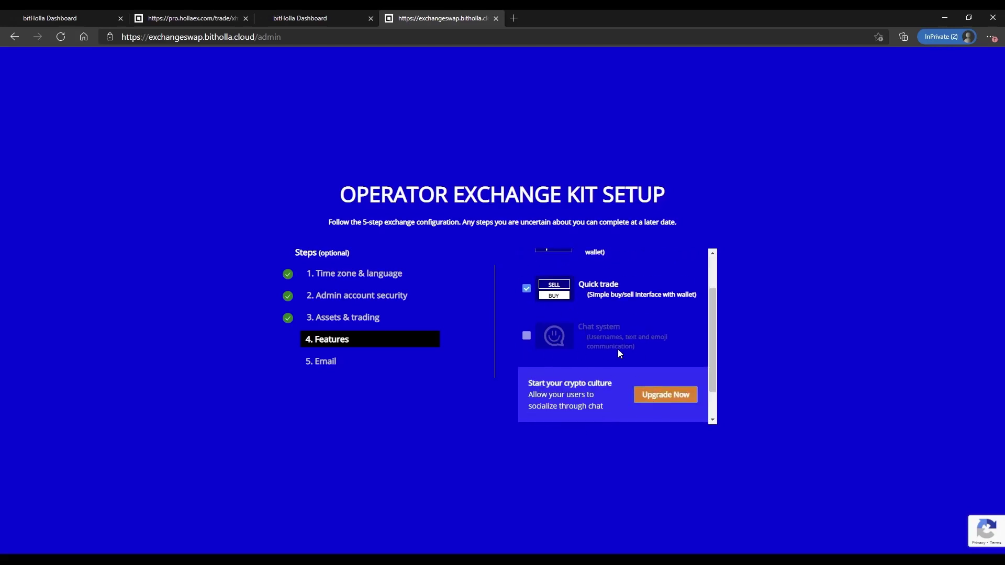
{"action": "scroll", "coordinate": [627, 349], "scroll_direction": "up", "scroll_amount": 1}
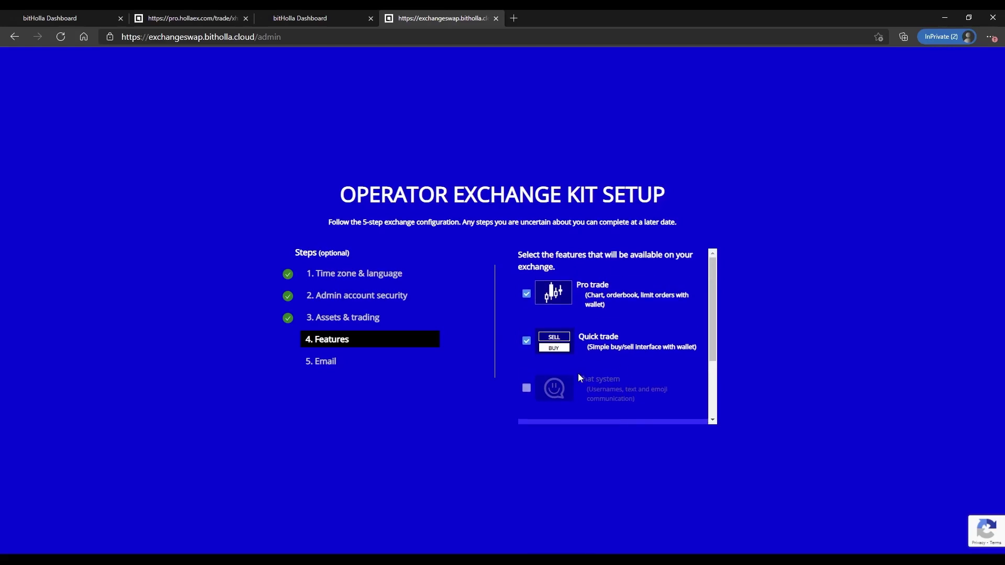
{"action": "scroll", "coordinate": [595, 370], "scroll_direction": "down", "scroll_amount": 2}
{"action": "scroll", "coordinate": [548, 319], "scroll_direction": "up", "scroll_amount": 1}
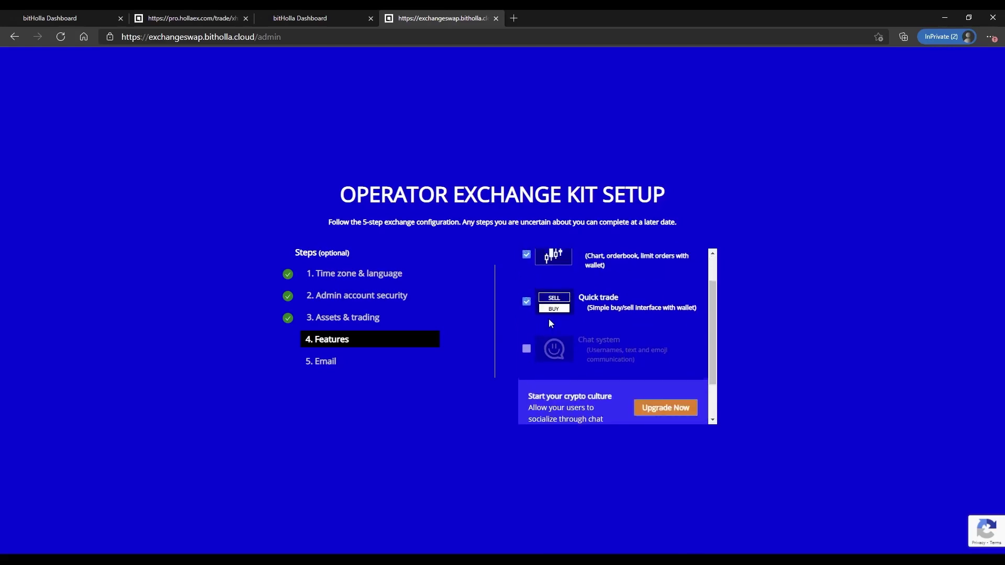
{"action": "scroll", "coordinate": [549, 319], "scroll_direction": "down", "scroll_amount": 1}
{"action": "left_click", "coordinate": [607, 407]}
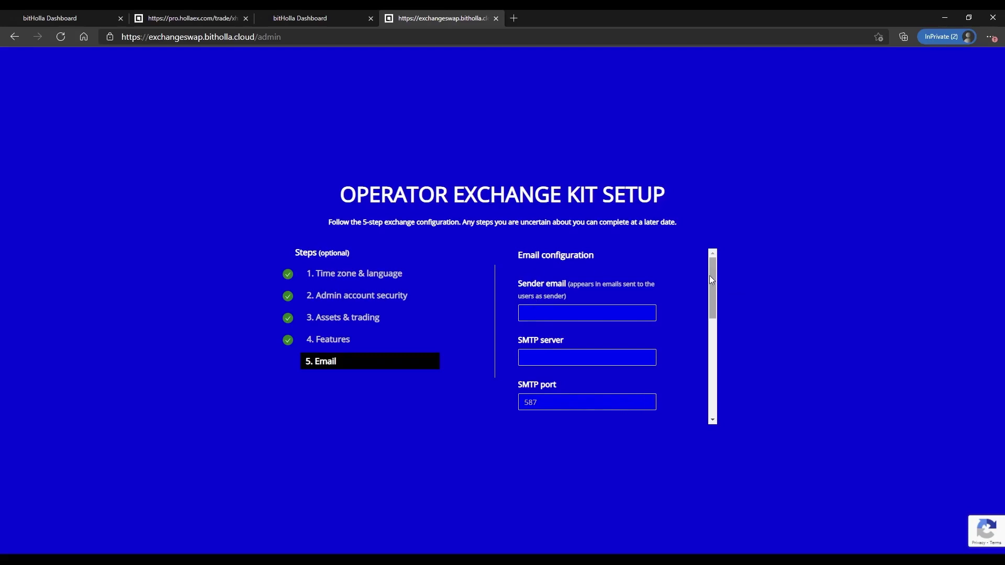
- Look through the Email configuration options
{"action": "left_click_drag", "start_coordinate": [708, 275], "coordinate": [715, 315]}
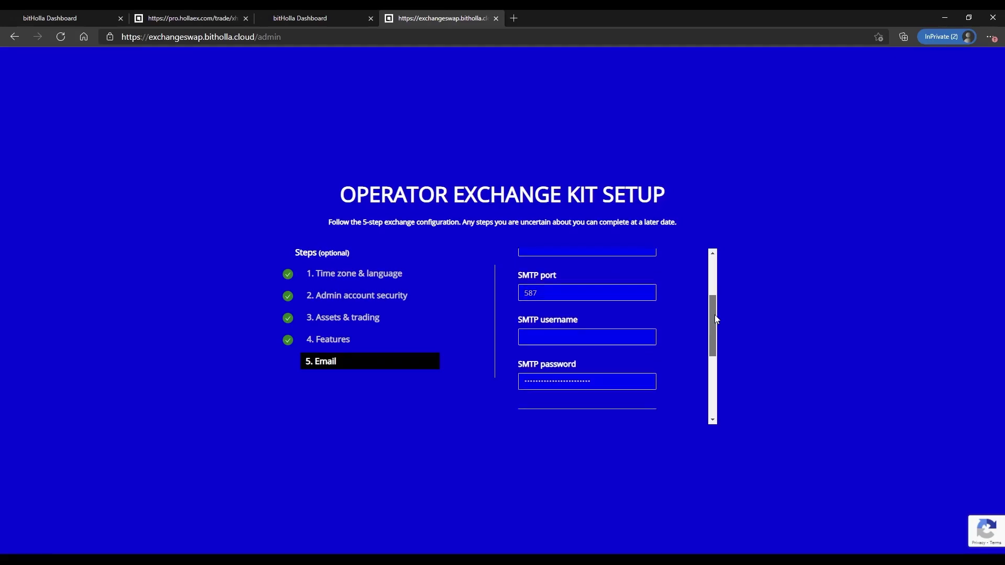
{"action": "scroll", "coordinate": [588, 348], "scroll_direction": "down", "scroll_amount": 1}
{"action": "scroll", "coordinate": [588, 344], "scroll_direction": "down", "scroll_amount": 1}
{"action": "scroll", "coordinate": [596, 338], "scroll_direction": "down", "scroll_amount": 3}
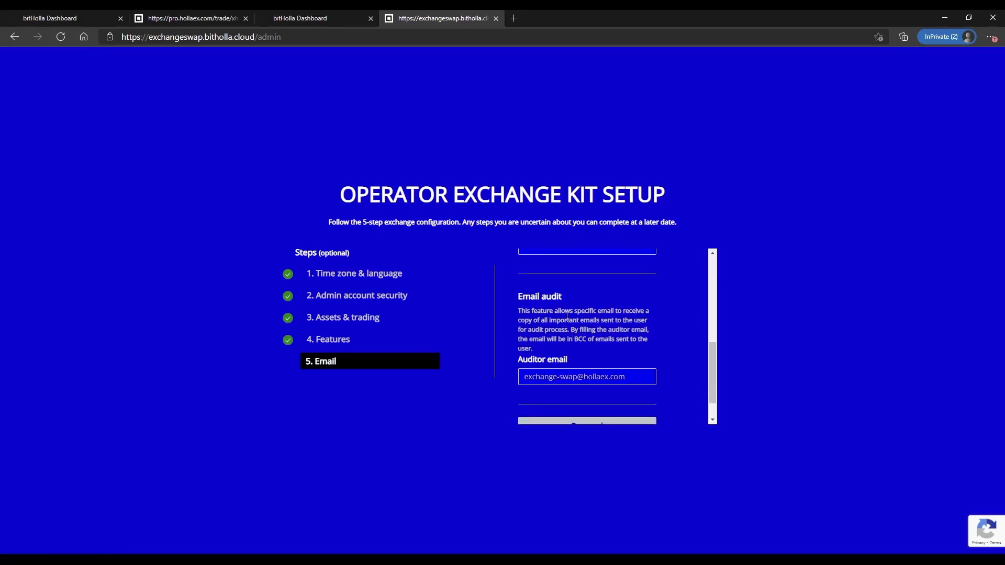
{"action": "scroll", "coordinate": [586, 311], "scroll_direction": "down", "scroll_amount": 1}
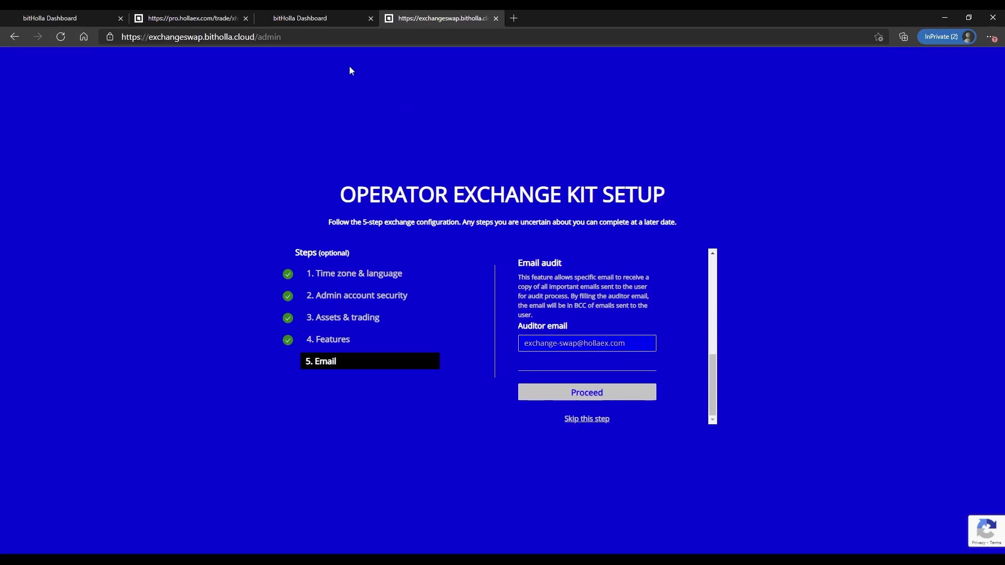
{"action": "scroll", "coordinate": [602, 322], "scroll_direction": "up", "scroll_amount": 4}
{"action": "scroll", "coordinate": [603, 322], "scroll_direction": "up", "scroll_amount": 5}
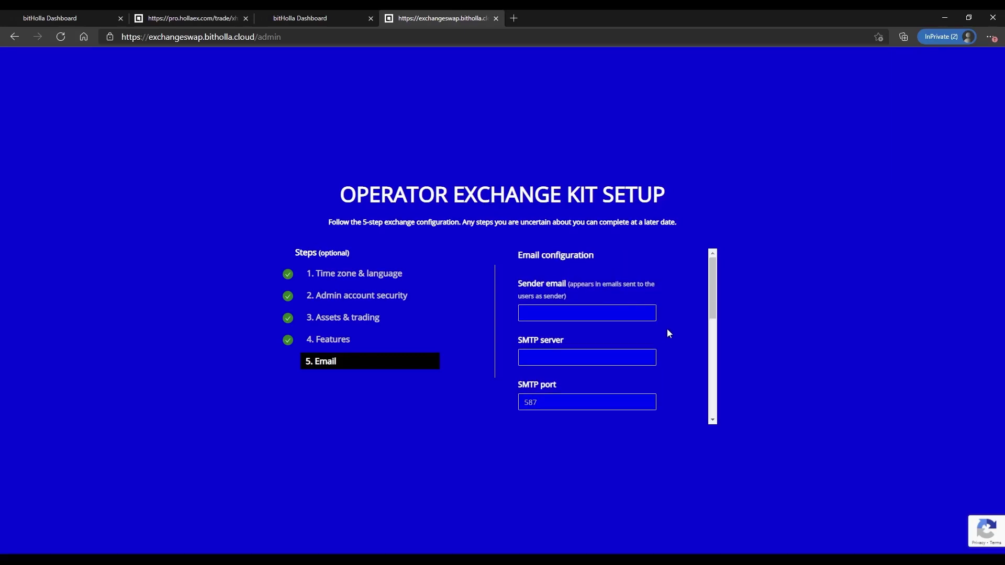
{"action": "scroll", "coordinate": [667, 352], "scroll_direction": "down", "scroll_amount": 1}
{"action": "scroll", "coordinate": [651, 303], "scroll_direction": "down", "scroll_amount": 2}
{"action": "scroll", "coordinate": [652, 314], "scroll_direction": "down", "scroll_amount": 2}
{"action": "scroll", "coordinate": [651, 325], "scroll_direction": "down", "scroll_amount": 2}
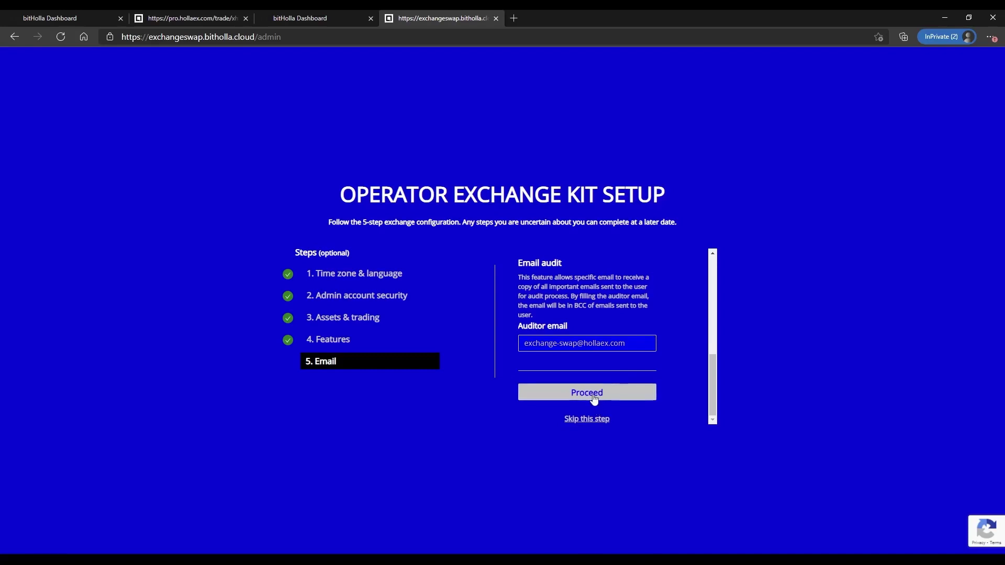
- Skip email setup and review the configuration: language en, 2FA false, five assets, four pairs
{"action": "left_click", "coordinate": [592, 428]}
{"action": "left_click_drag", "start_coordinate": [453, 303], "coordinate": [482, 410]}
{"action": "left_click", "coordinate": [526, 365]}
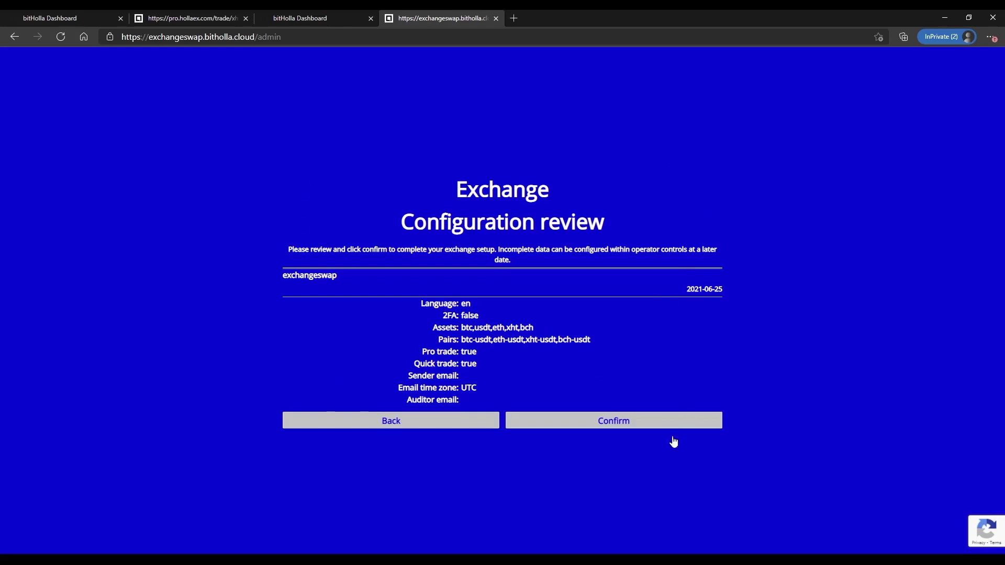
- Confirm the configuration, page through the feature slides to price discovery, and enter the exchange
{"action": "left_click", "coordinate": [597, 424]}
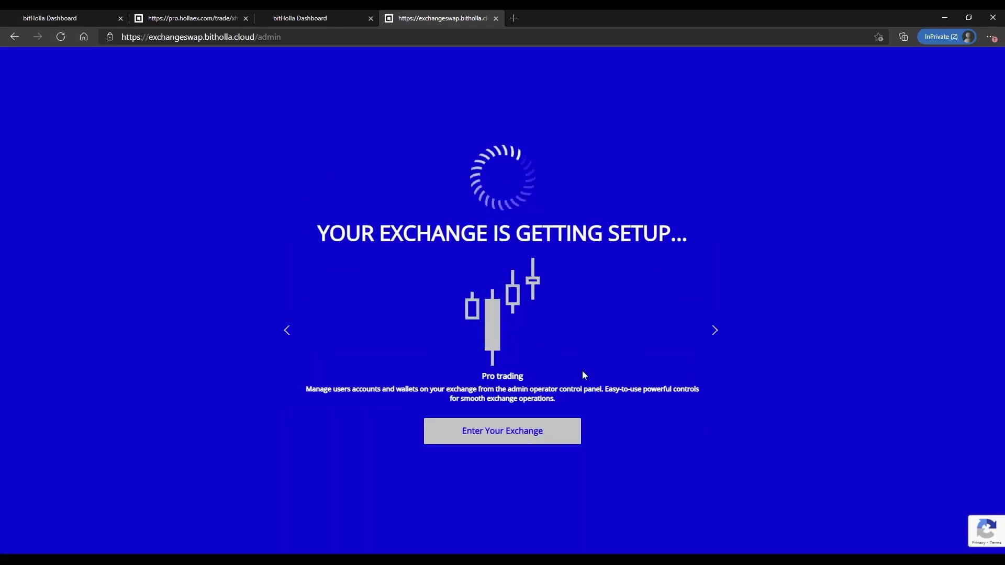
{"action": "left_click", "coordinate": [719, 334]}
{"action": "left_click", "coordinate": [718, 334]}
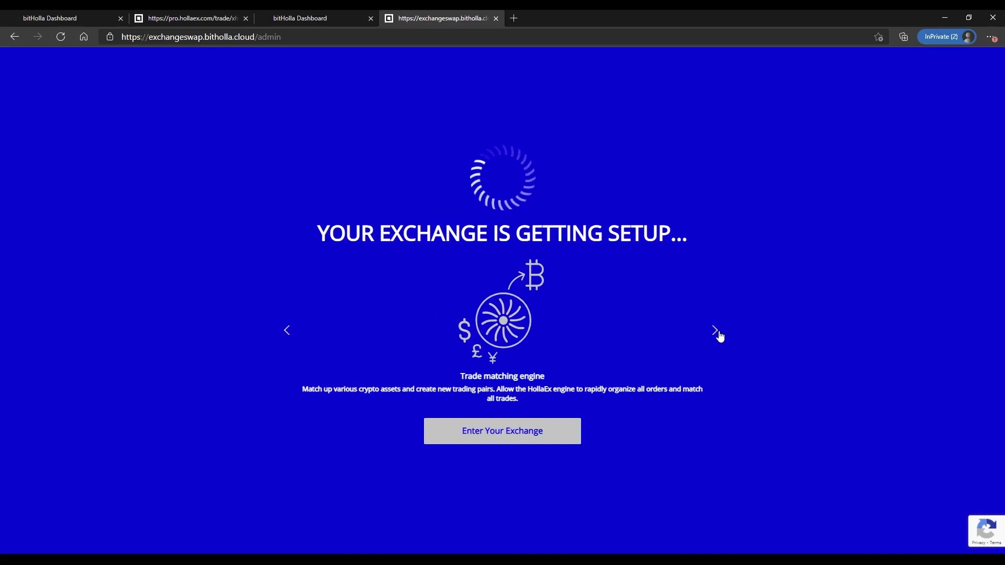
{"action": "left_click", "coordinate": [720, 335]}
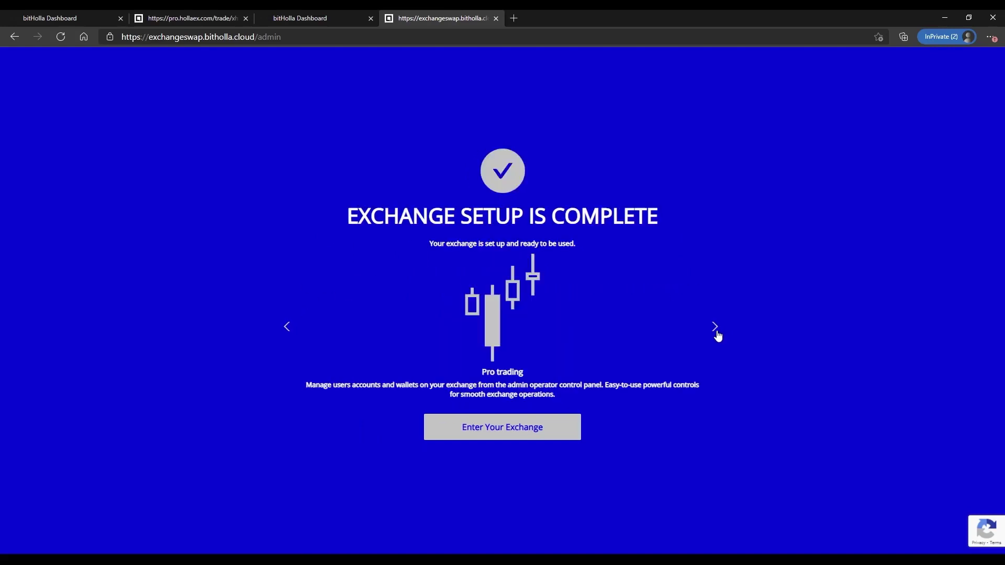
{"action": "left_click", "coordinate": [719, 334]}
{"action": "left_click", "coordinate": [719, 334]}
{"action": "left_click", "coordinate": [718, 334]}
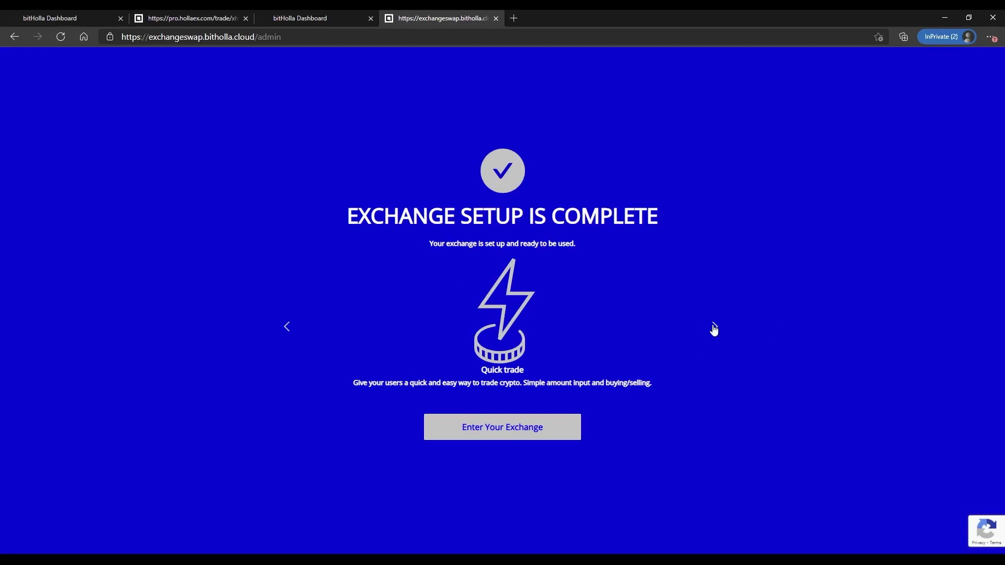
{"action": "left_click", "coordinate": [714, 335]}
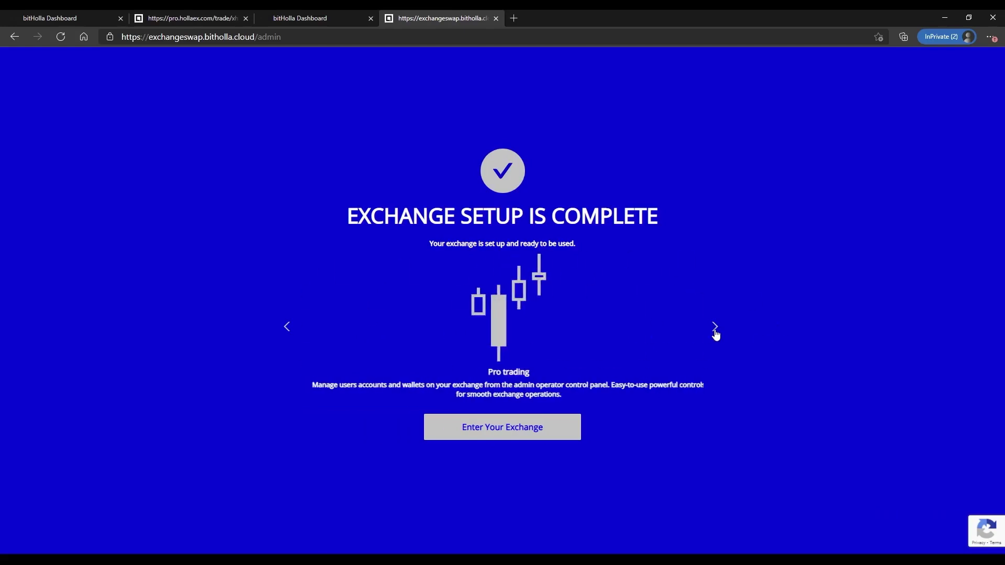
{"action": "left_click", "coordinate": [715, 330]}
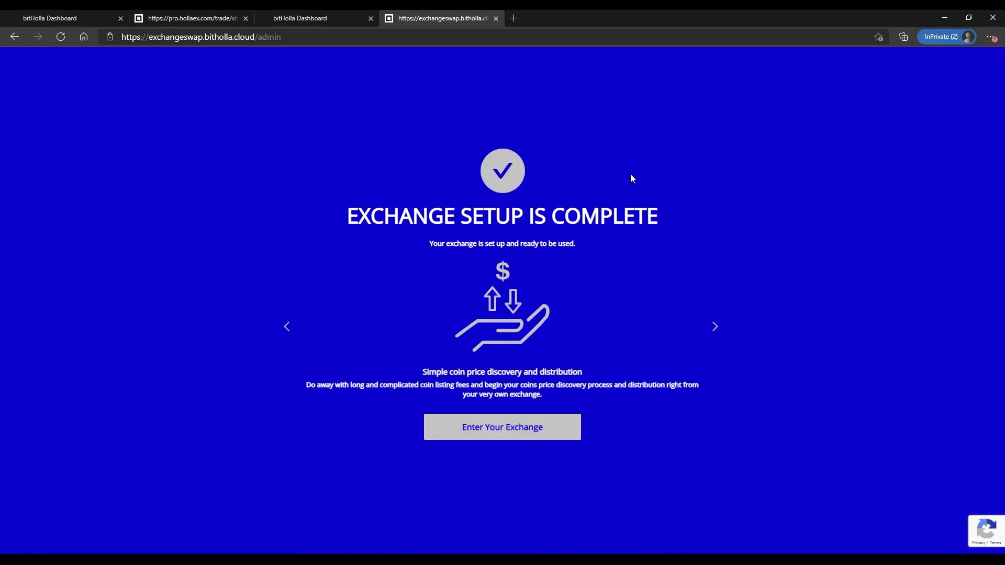
{"action": "left_click", "coordinate": [492, 434]}
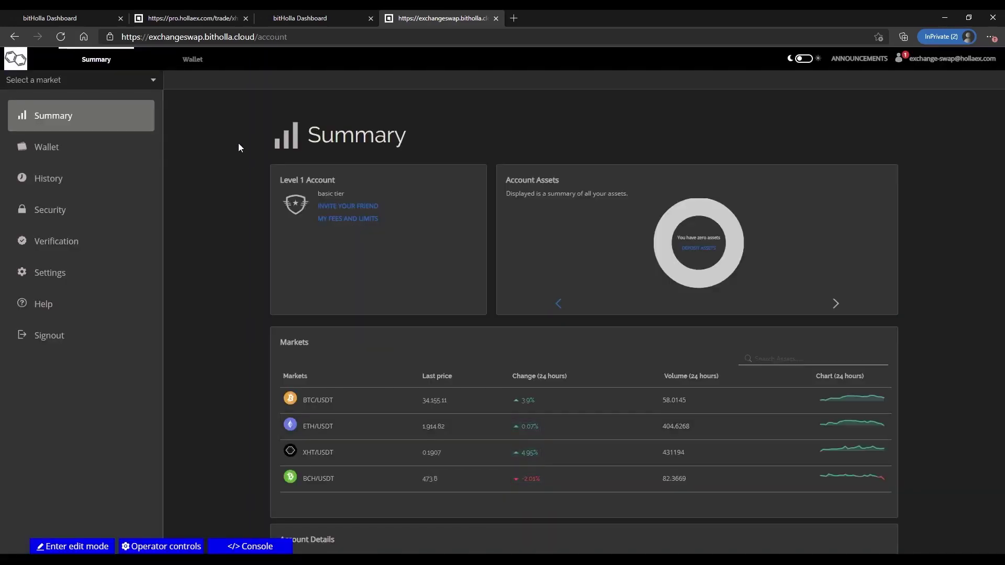
- Browse the Summary page's asset carousel, then view the Wallet with BCH, XHT, ETH, USDT, BTC at zero
{"action": "scroll", "coordinate": [966, 281], "scroll_direction": "down", "scroll_amount": 5}
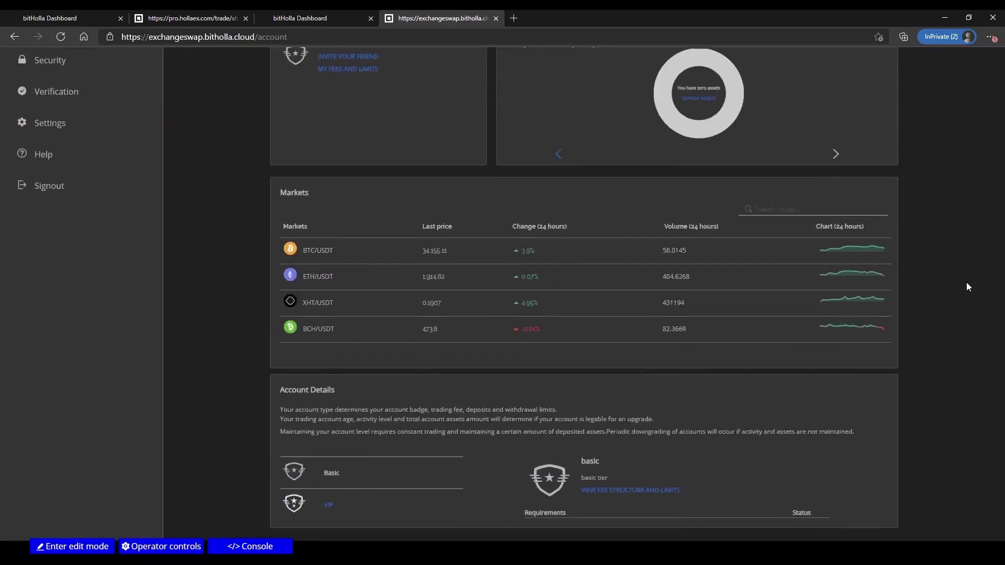
{"action": "scroll", "coordinate": [966, 282], "scroll_direction": "up", "scroll_amount": 5}
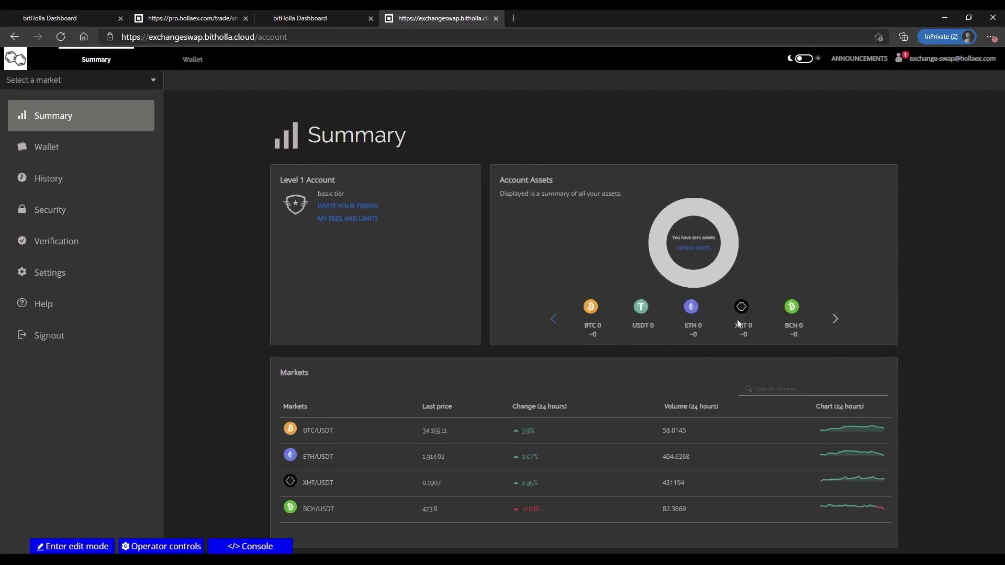
{"action": "left_click", "coordinate": [553, 319]}
{"action": "left_click", "coordinate": [834, 319]}
{"action": "left_click", "coordinate": [208, 66]}
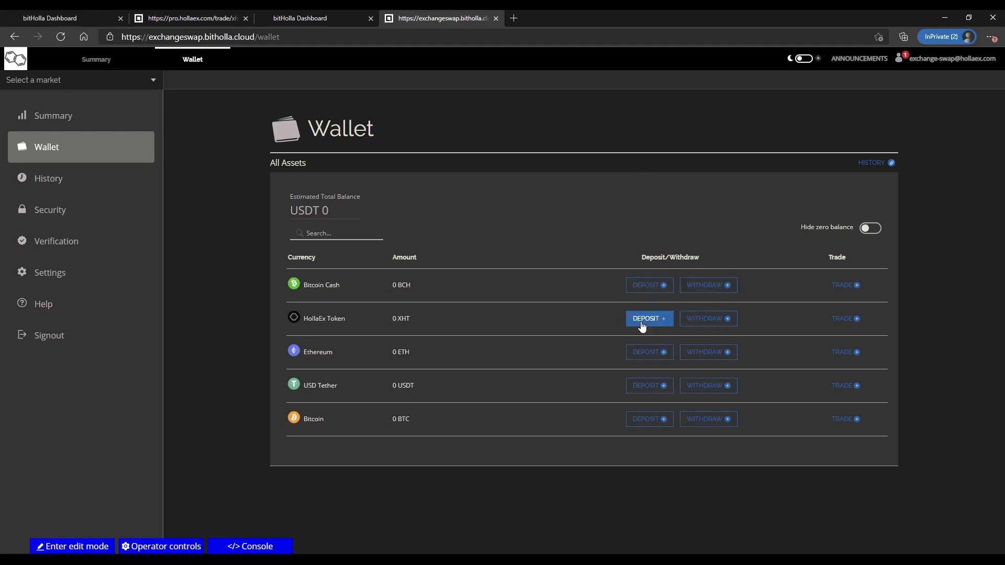
- Generate a Bitcoin Cash deposit wallet, copy its receiving address, and return to Summary
{"action": "left_click", "coordinate": [647, 286]}
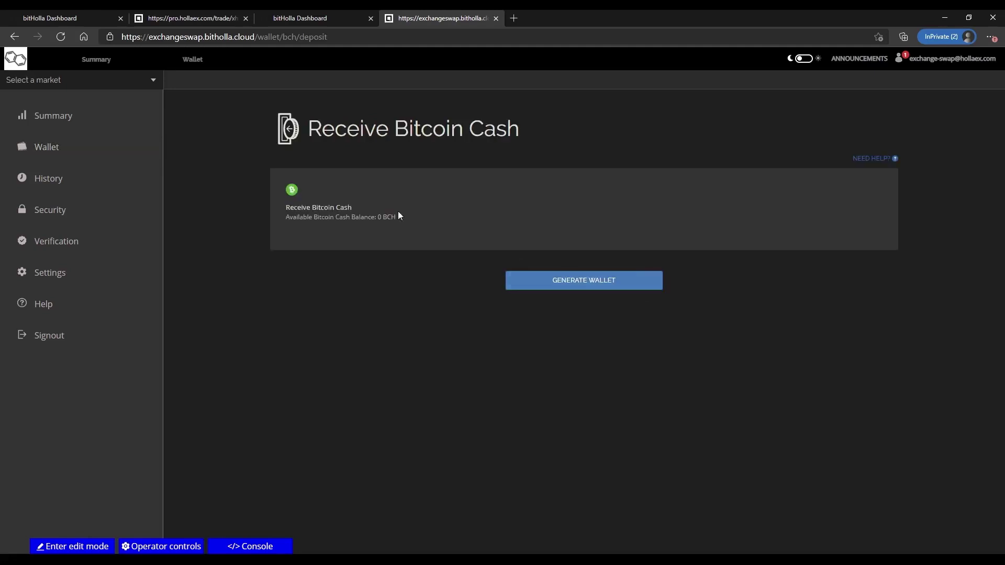
{"action": "left_click", "coordinate": [560, 283]}
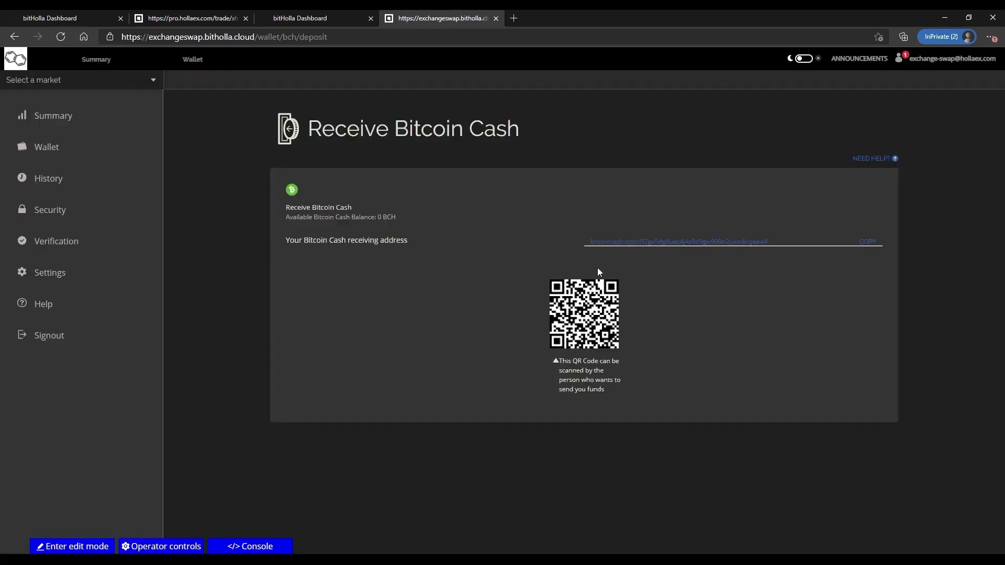
{"action": "left_click", "coordinate": [865, 244]}
{"action": "mouse_move", "coordinate": [77, 82]}
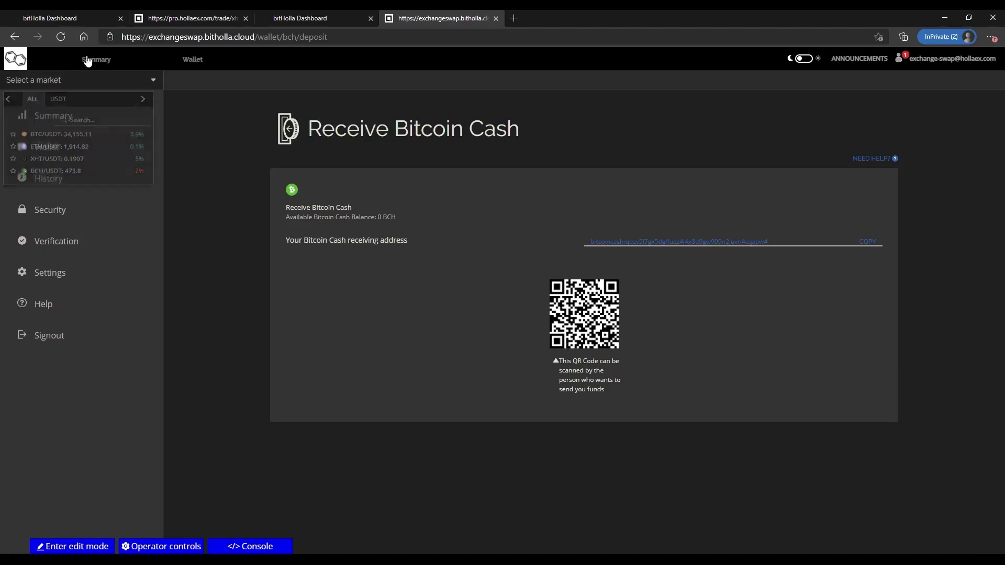
{"action": "left_click", "coordinate": [44, 140]}
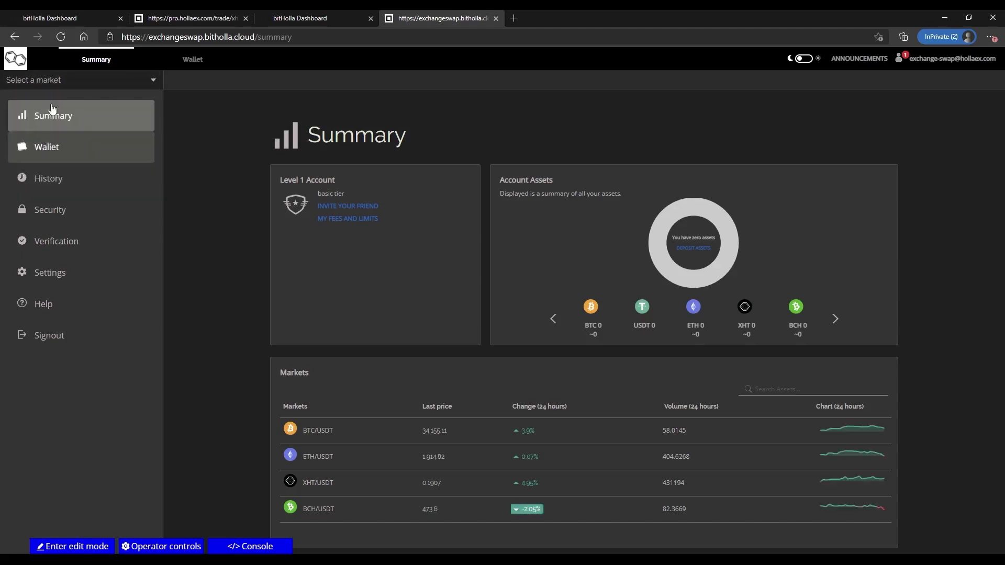
- Visit Wallet and Summary, then view Pro trade's BTC, ETH, XHT and BCH USDT market cards
{"action": "mouse_move", "coordinate": [53, 86]}
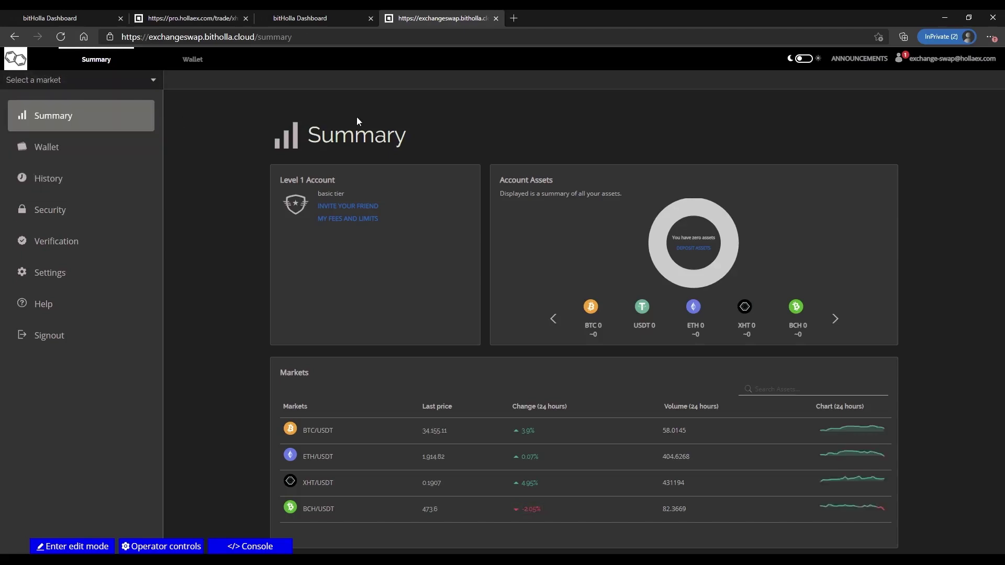
{"action": "left_click", "coordinate": [193, 63]}
{"action": "left_click", "coordinate": [96, 65]}
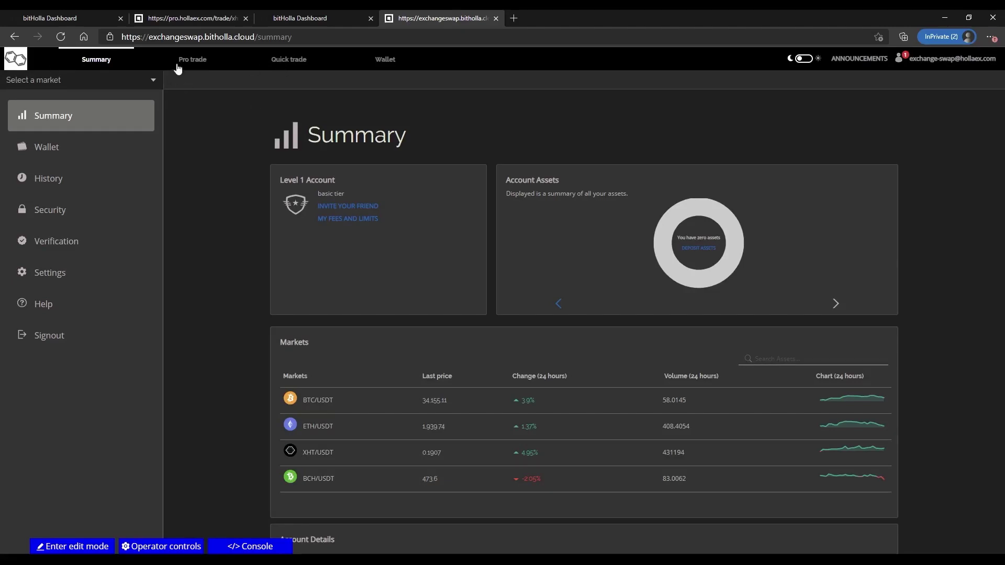
{"action": "left_click", "coordinate": [184, 61]}
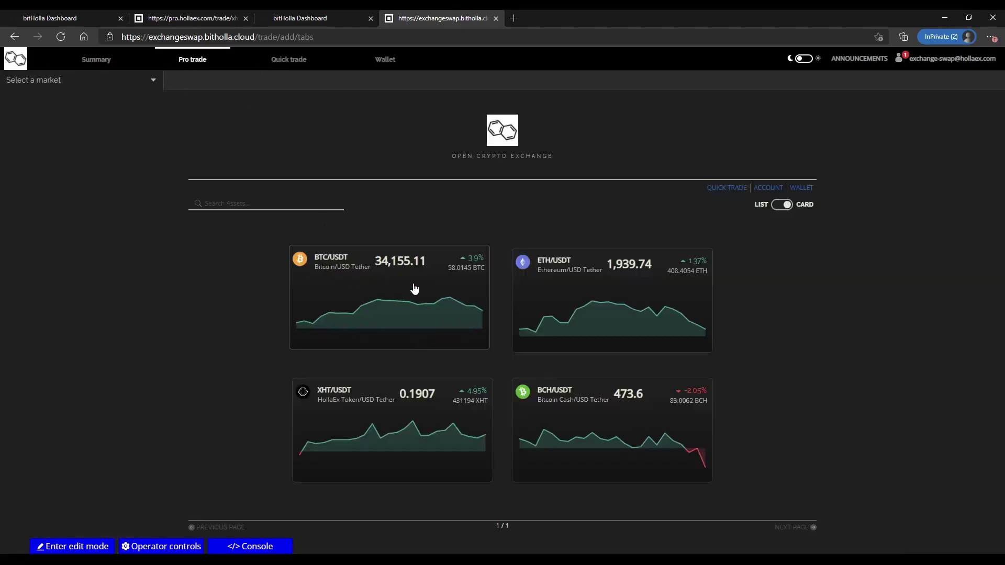
- View the BTC/USDT trading page, then go to the Operator Control Panel
{"action": "left_click", "coordinate": [334, 265]}
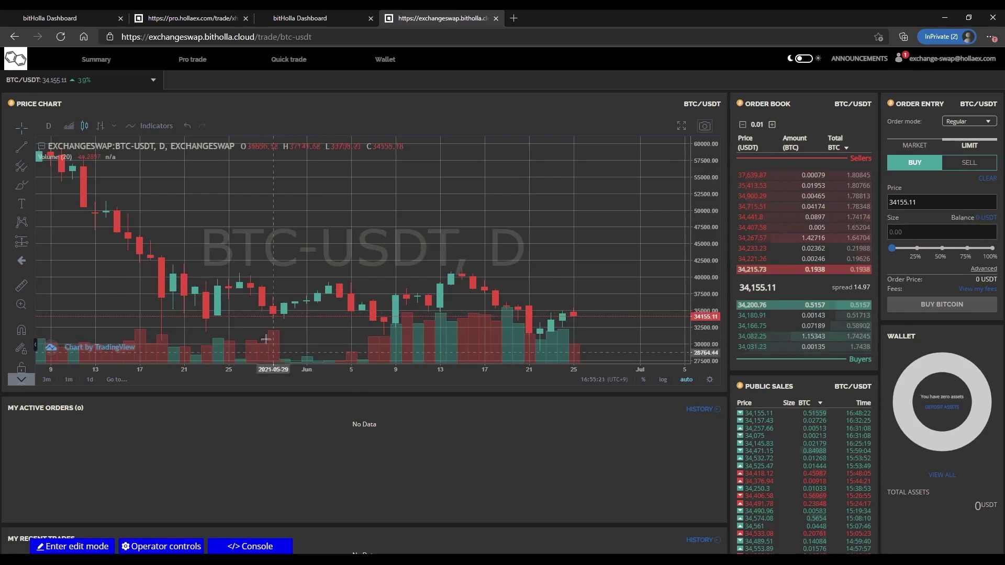
{"action": "left_click", "coordinate": [147, 548]}
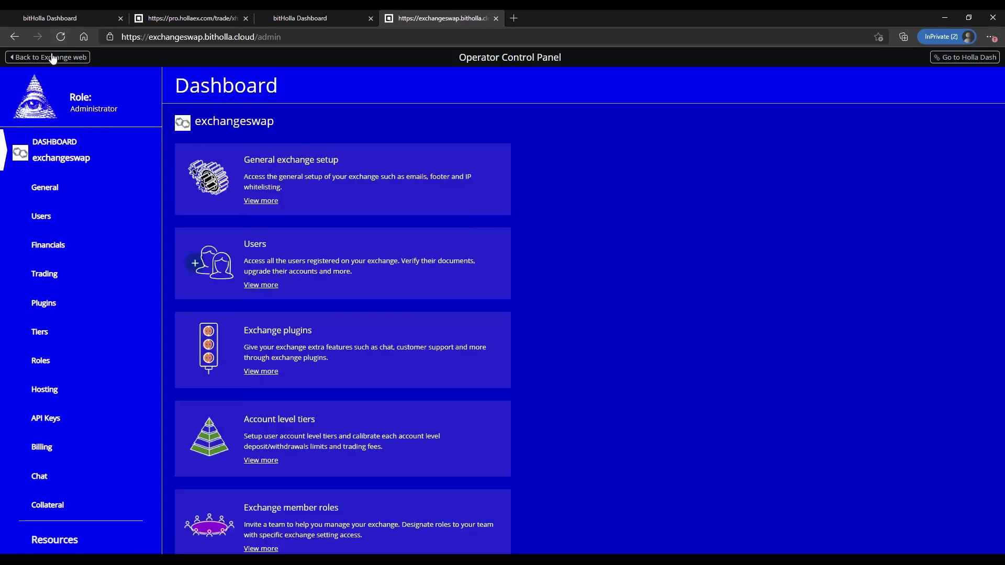
- Return to the exchange site, enter and exit edit mode, and open then close the code console
{"action": "left_click", "coordinate": [54, 58]}
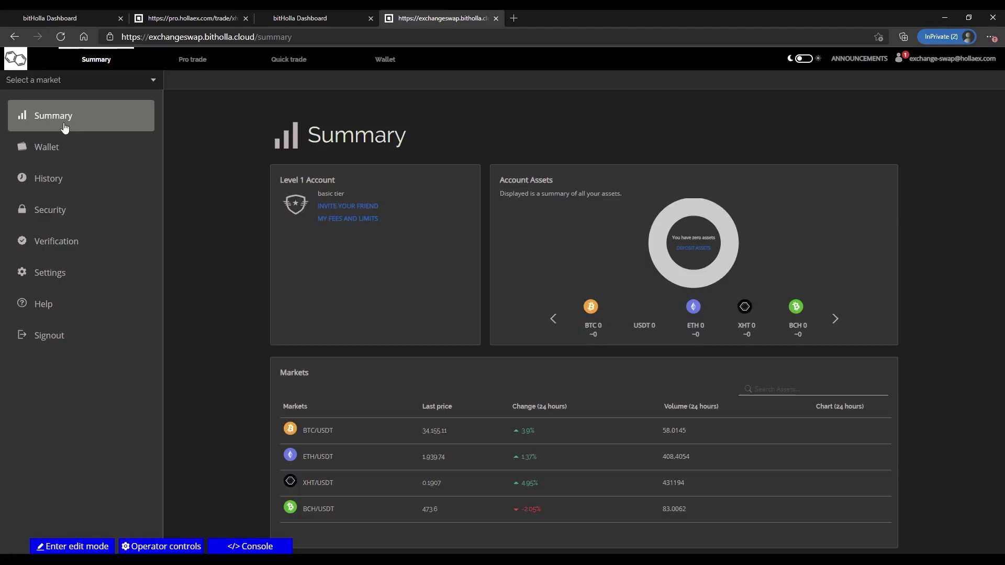
{"action": "left_click", "coordinate": [79, 547]}
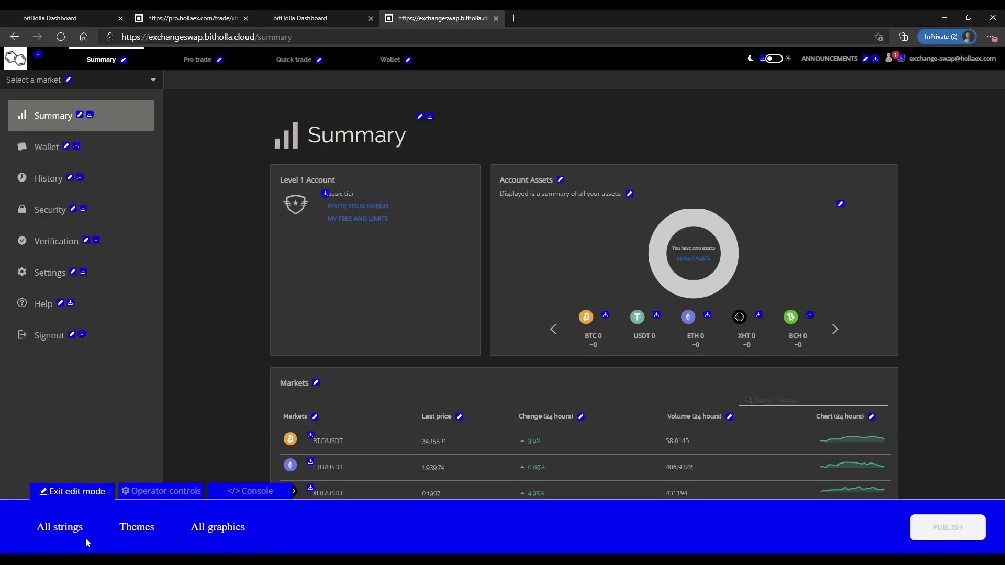
{"action": "left_click", "coordinate": [90, 492]}
{"action": "left_click", "coordinate": [523, 300]}
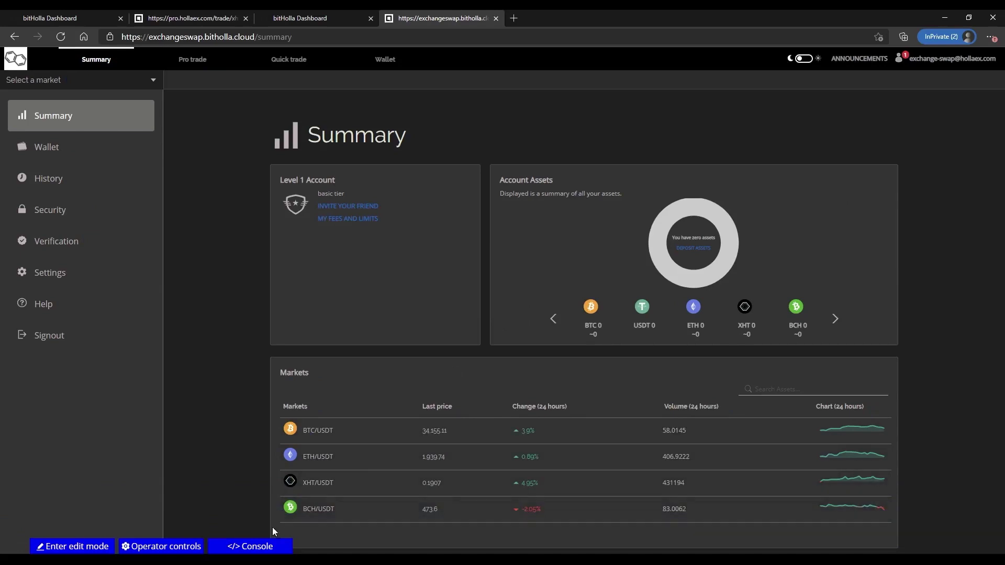
{"action": "left_click", "coordinate": [244, 547]}
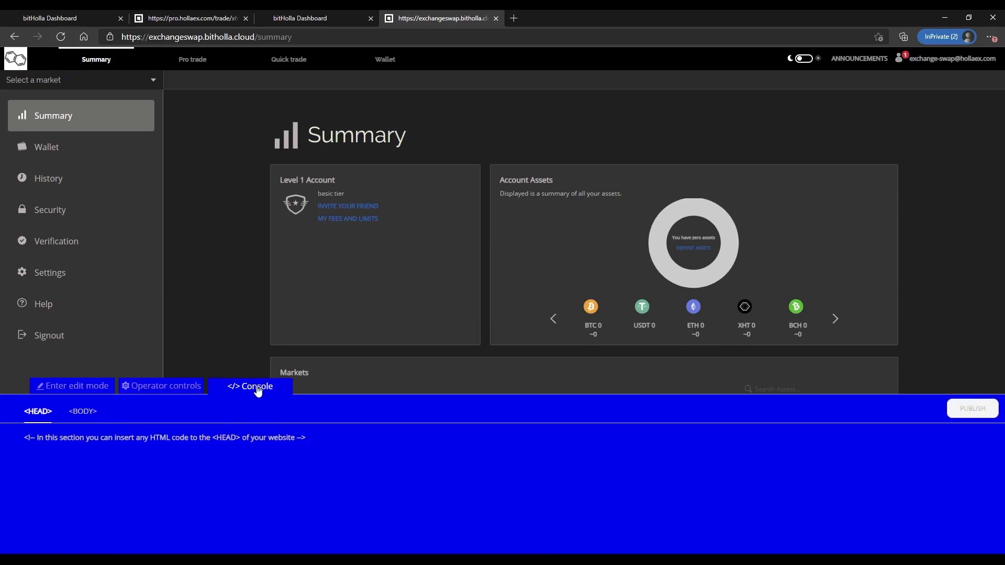
{"action": "left_click", "coordinate": [234, 386]}
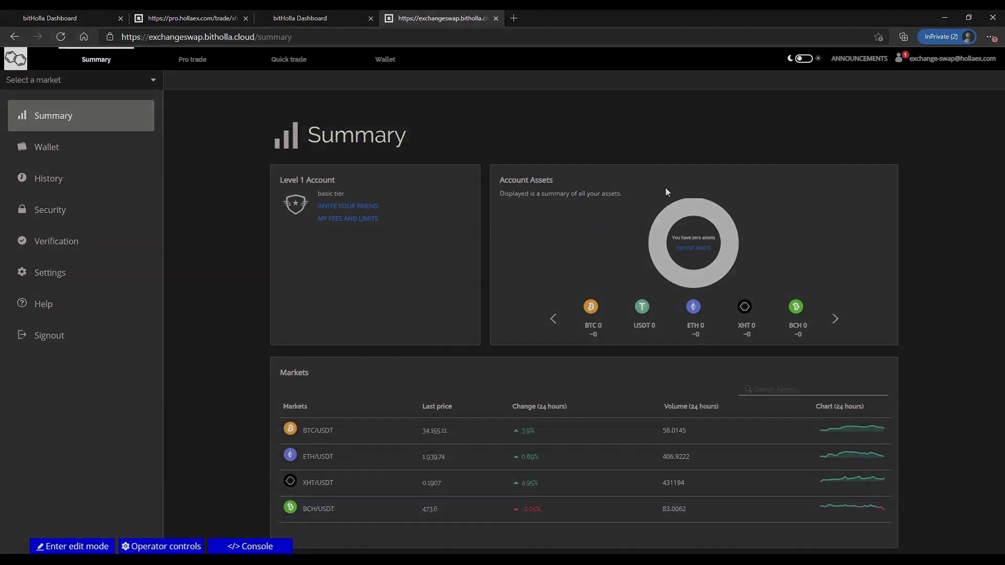